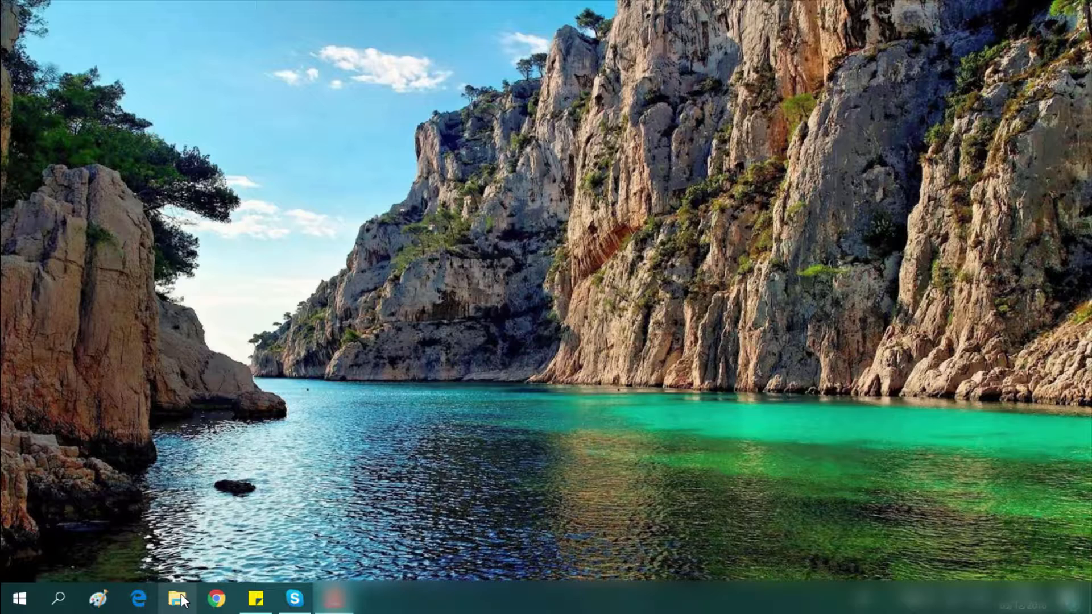
Step: Open the 300LogoTemplates.zip archive from the GIFTS folder, dismiss the licence reminder and maximize the archive window
left_click(179, 598)
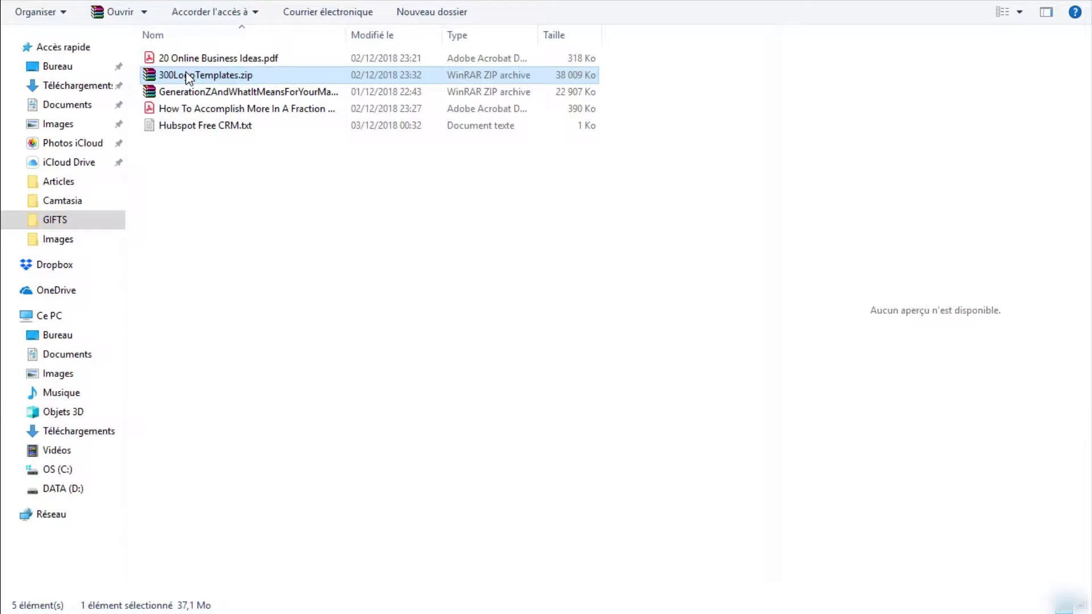
double_click(189, 76)
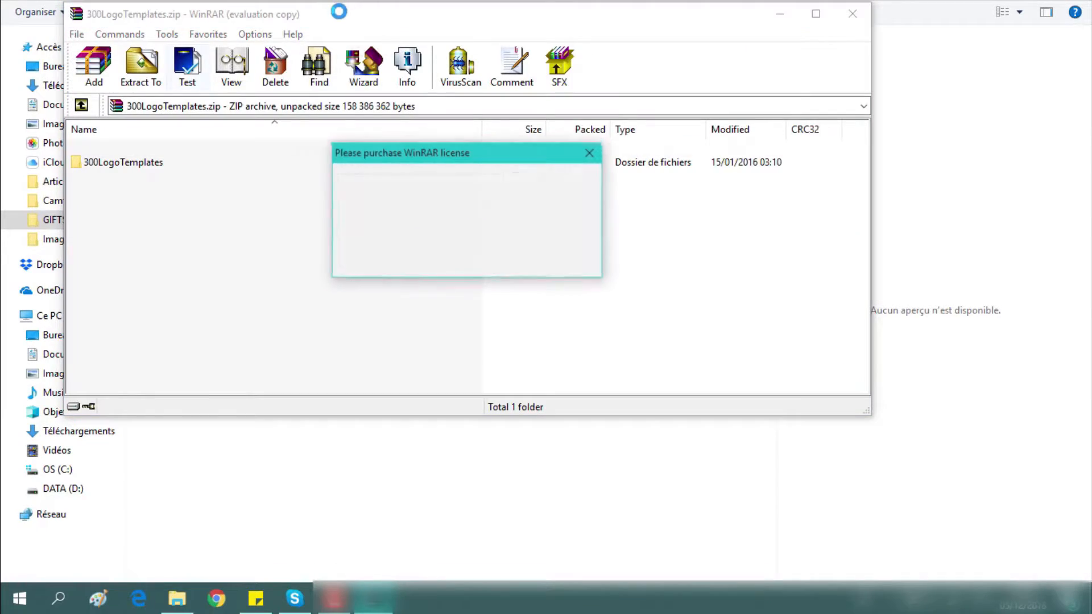
left_click(590, 152)
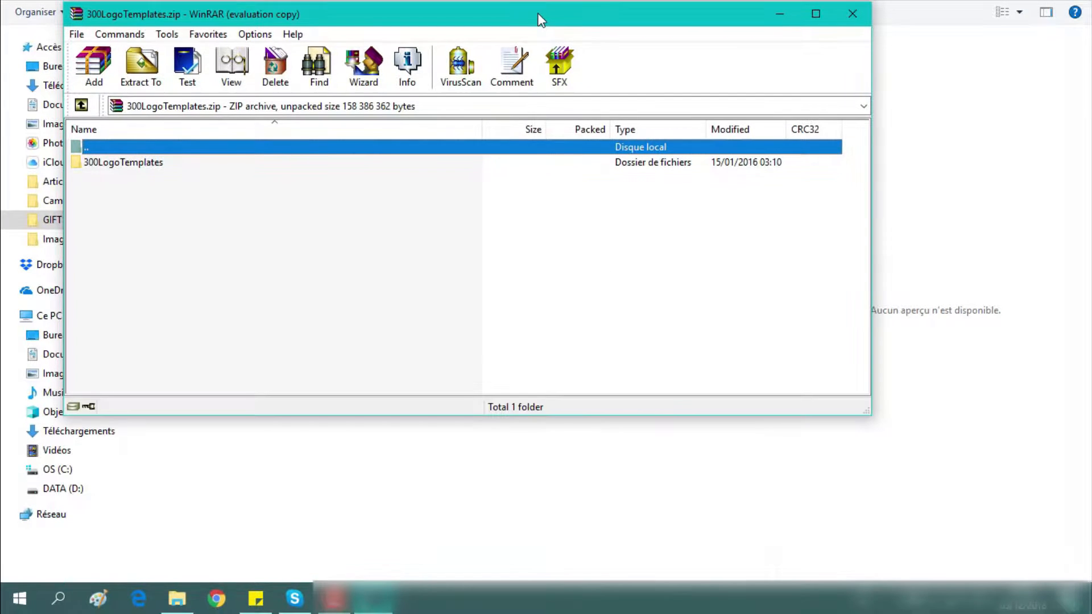
double_click(539, 20)
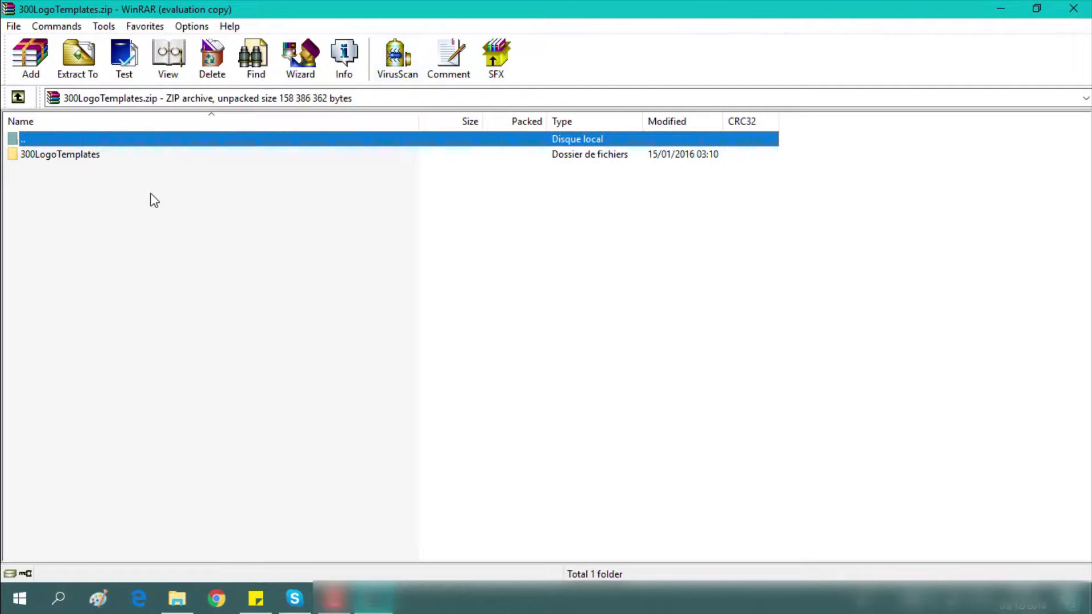
Step: Browse the archive to 300-Logos\Internet Services\Project02 and open the image Project02.jpg
double_click(40, 156)
double_click(60, 157)
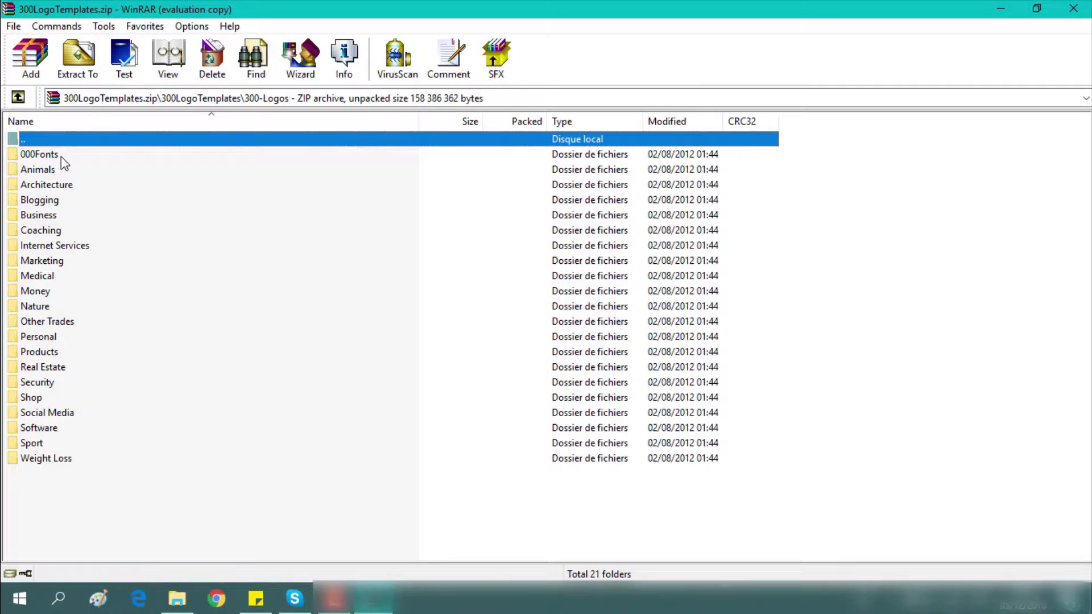
double_click(42, 249)
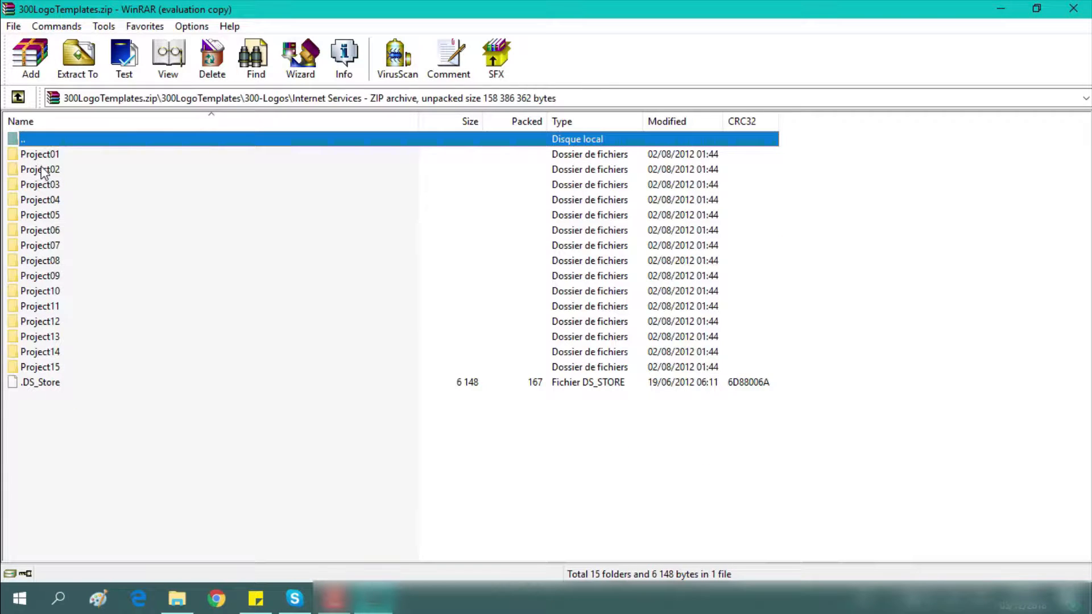
double_click(46, 170)
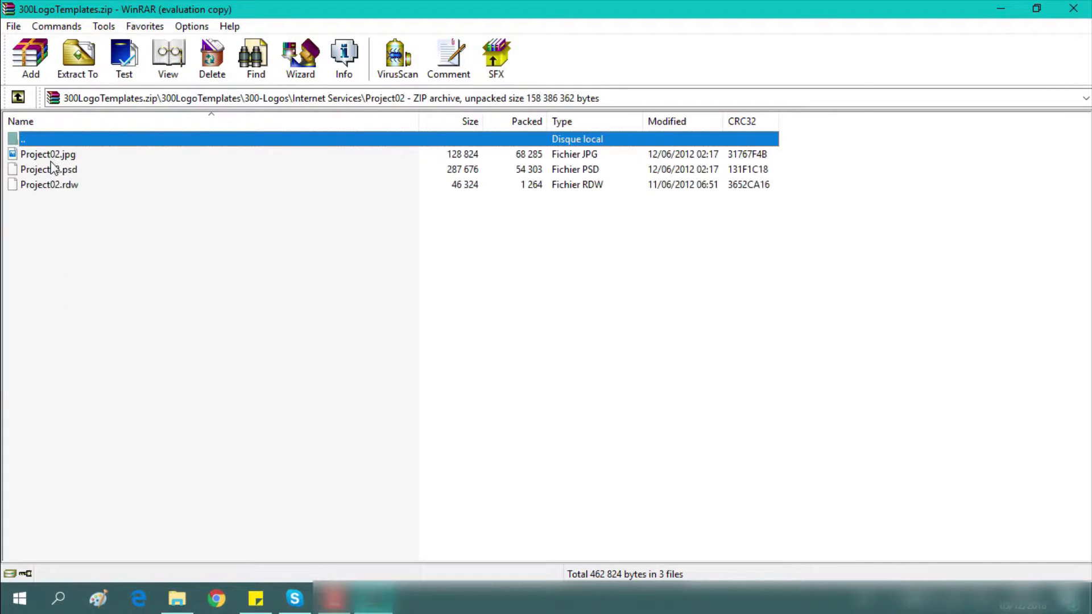
left_click(51, 158)
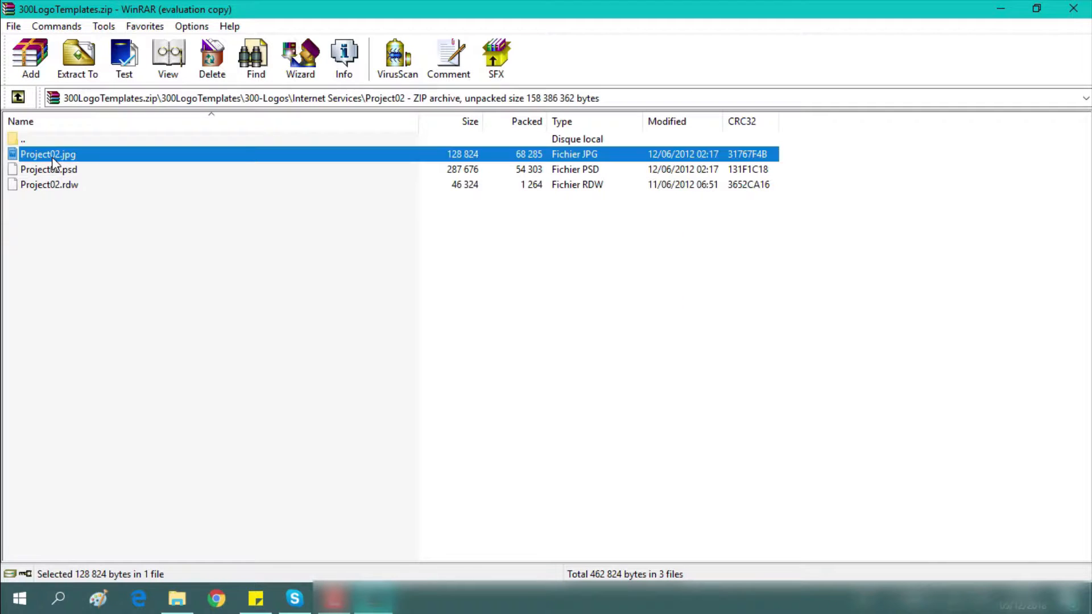
key("Return")
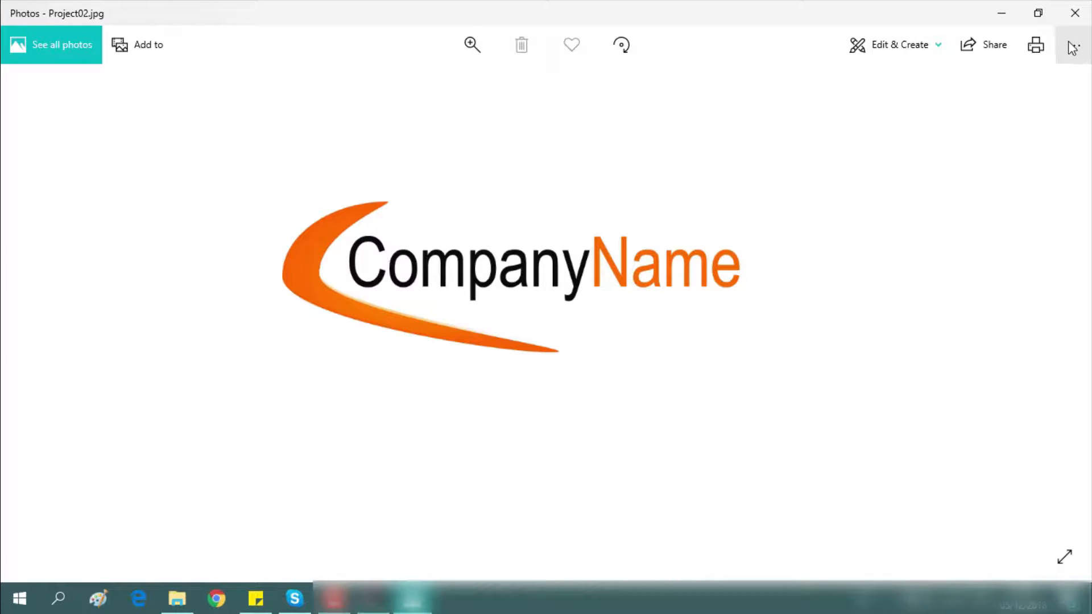
Step: Save a copy of the logo image to the desktop (Bureau) as Project02.jpg in JPG format
left_click(1071, 49)
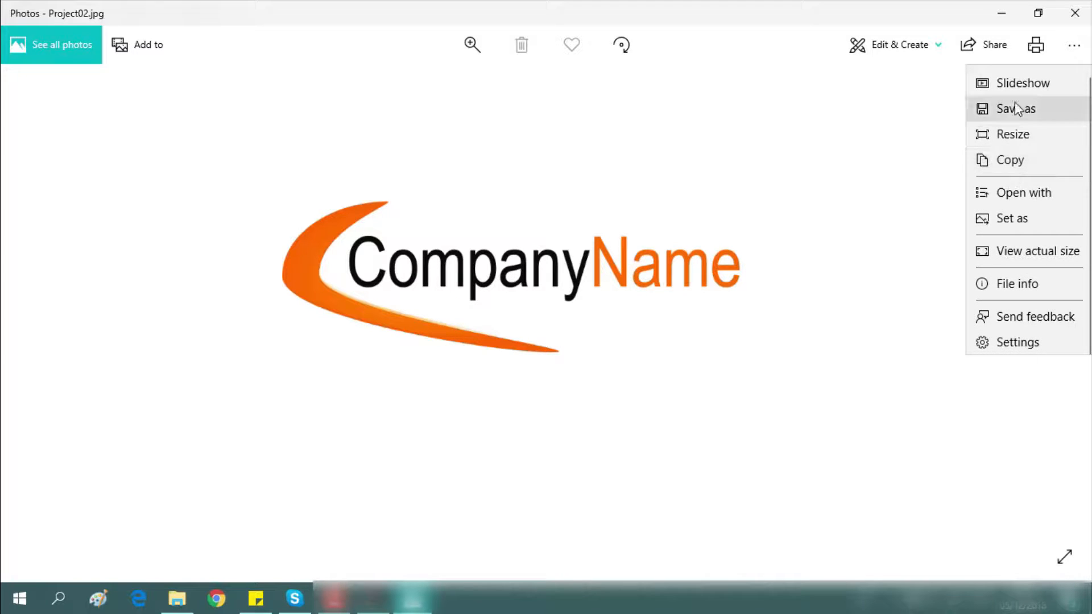
left_click(1016, 107)
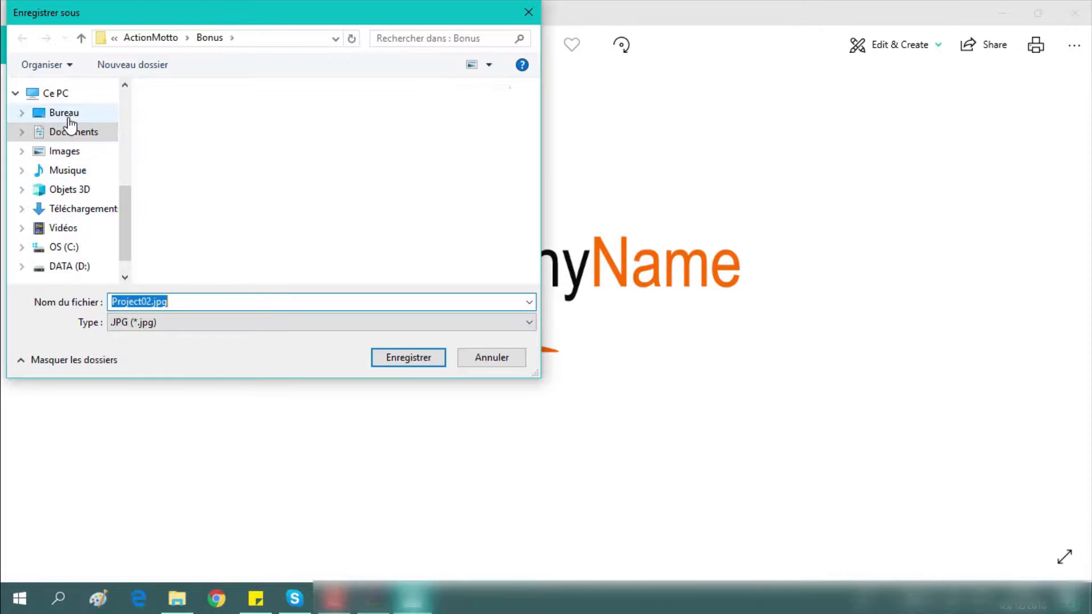
left_click(64, 113)
left_click(388, 357)
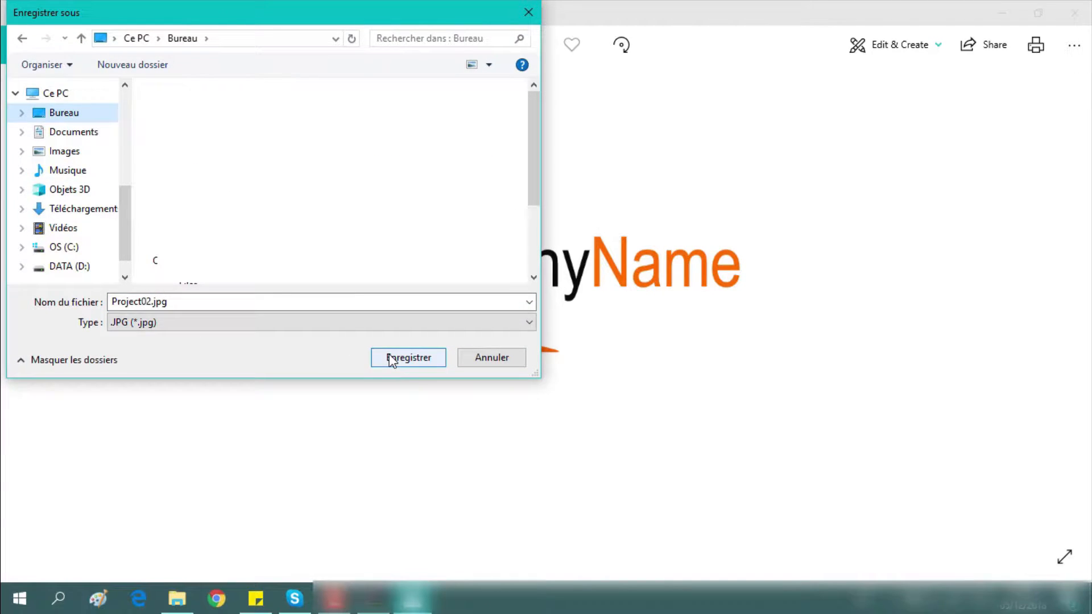
Step: Find and launch Inkscape
left_click(19, 599)
type("inks")
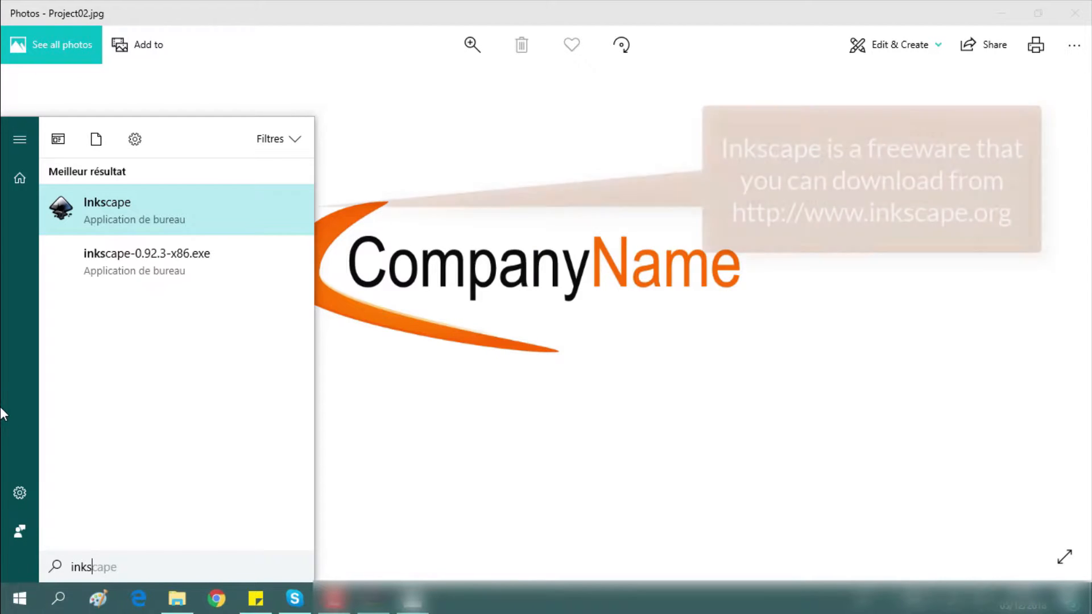
left_click(117, 223)
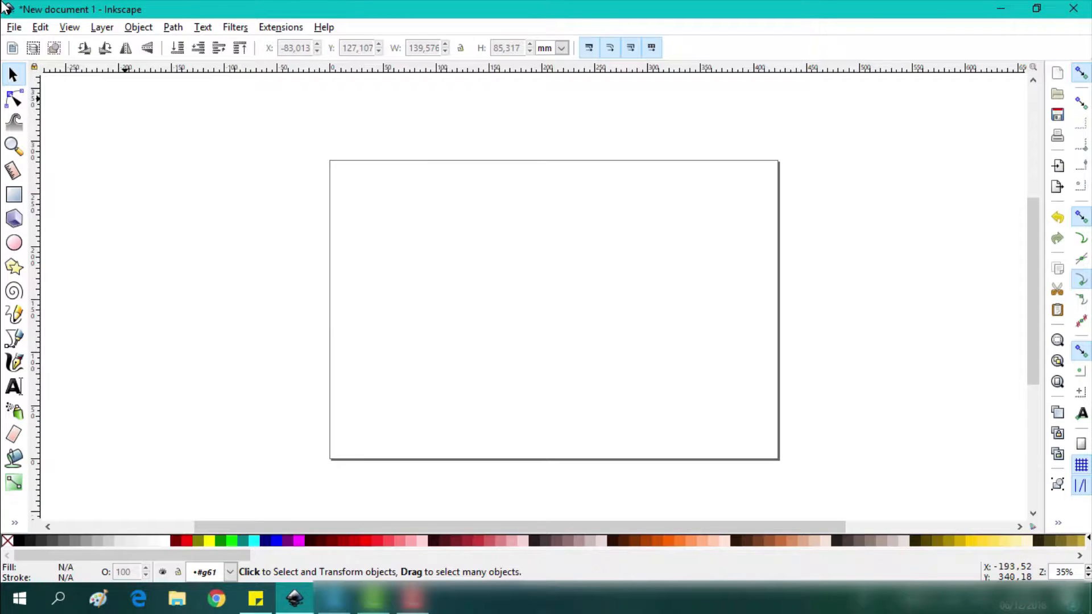
Step: Import Project02.jpg from the desktop as an embedded image, with DPI from file and rendering mode None (auto)
left_click(13, 28)
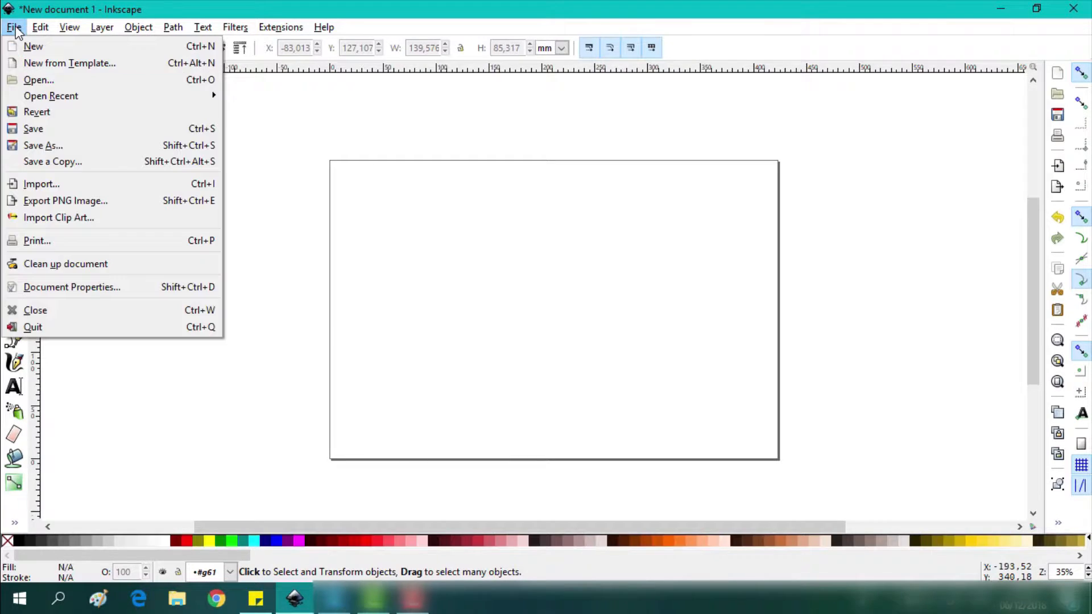
left_click(44, 182)
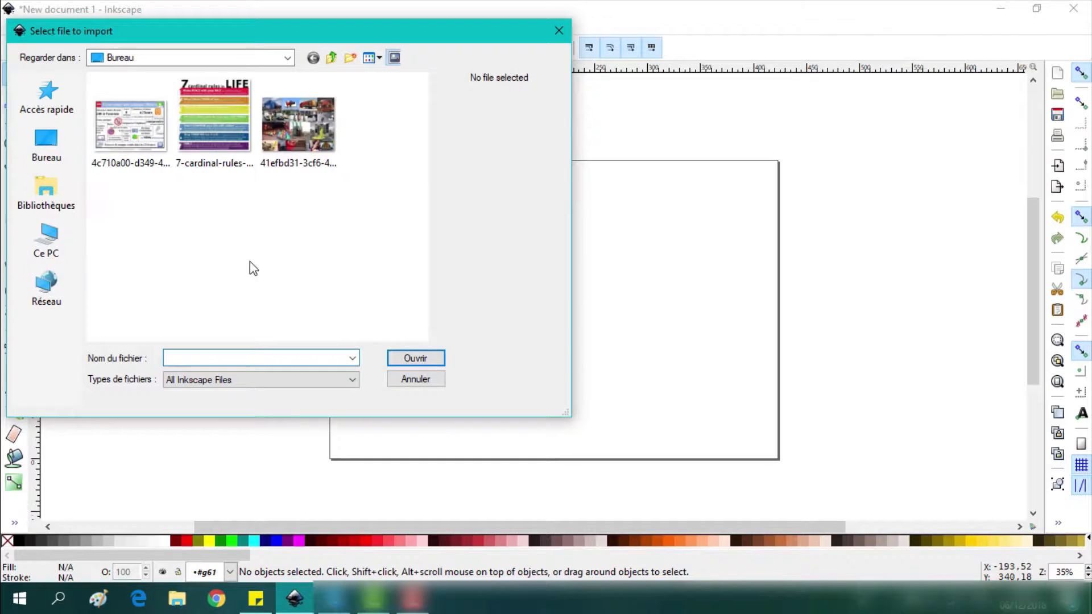
type("proje")
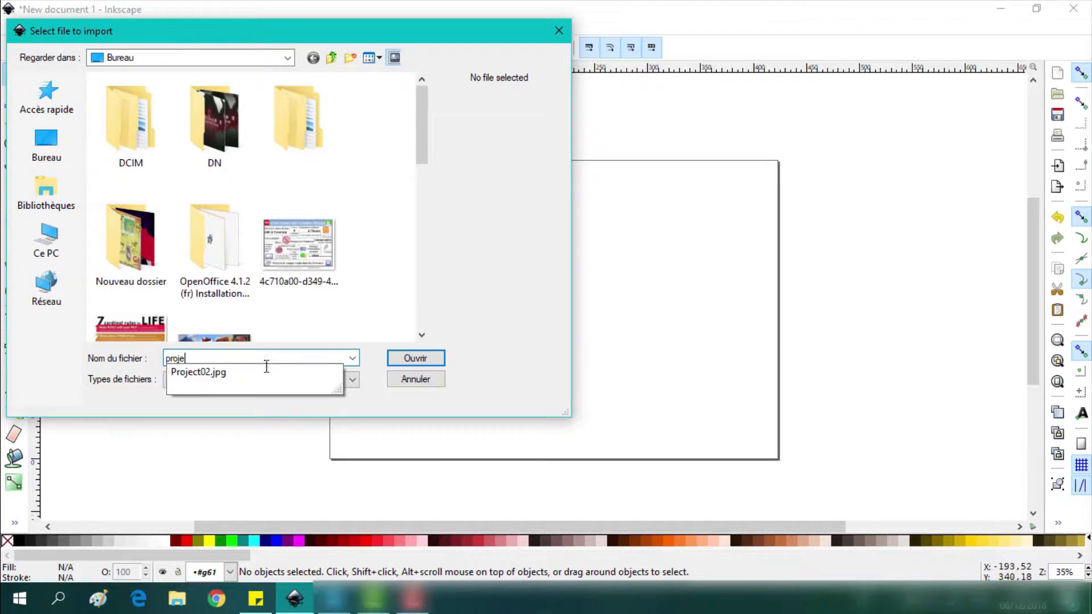
left_click(251, 373)
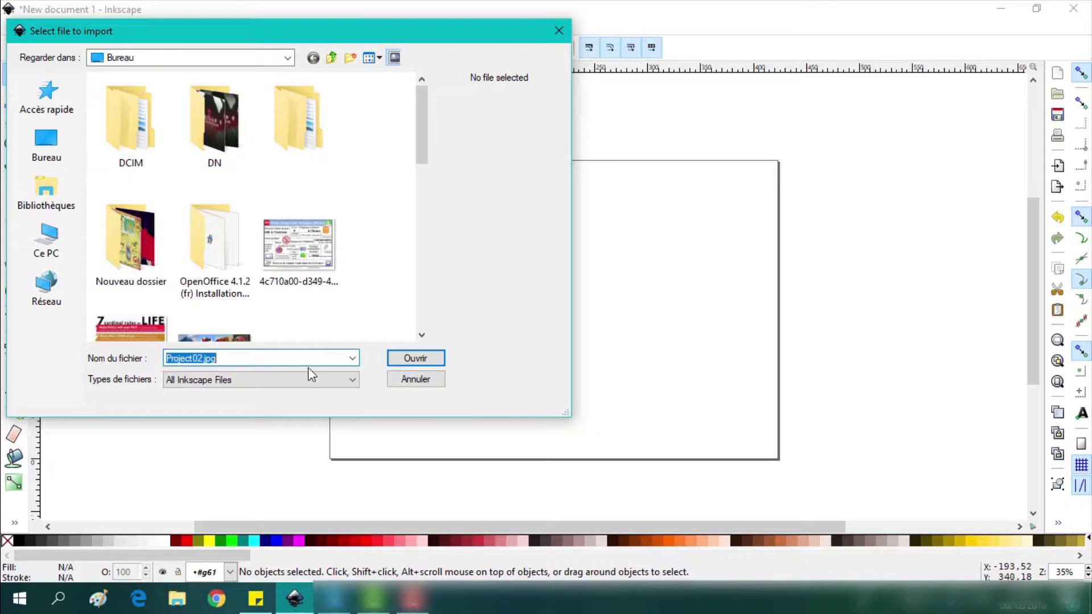
left_click(410, 359)
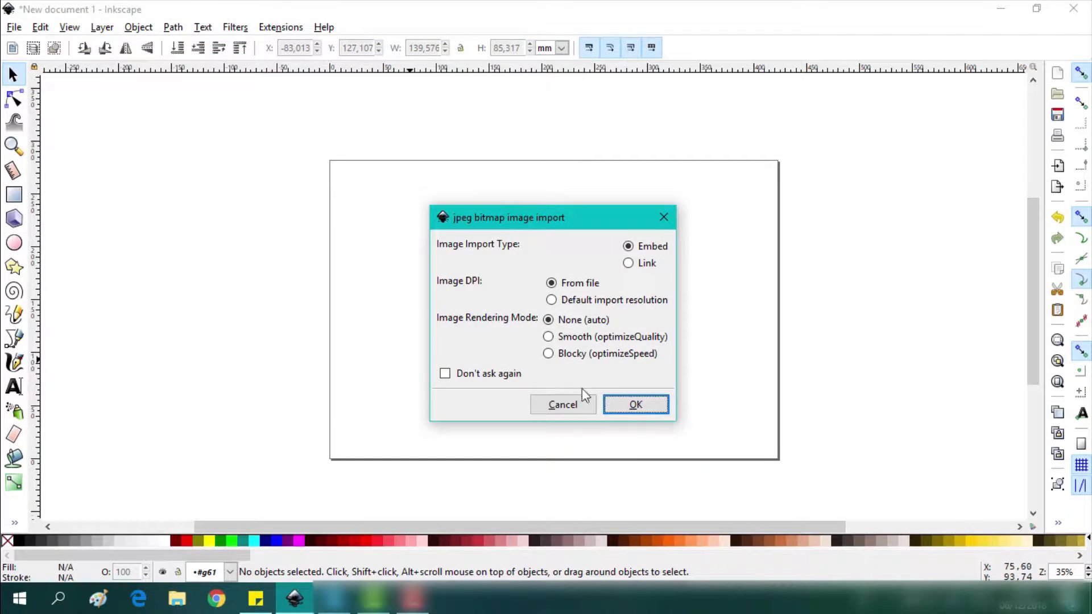
left_click(625, 405)
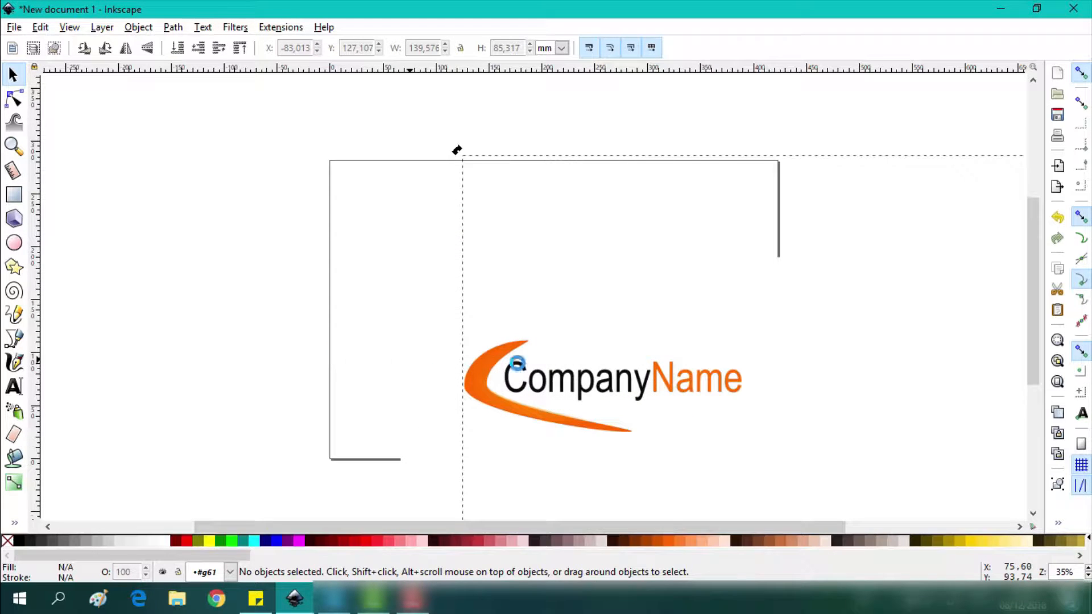
Step: Move the imported logo image up toward the page's upper-left area and resize the page to fit the drawing
left_click_drag(586, 386, 444, 259)
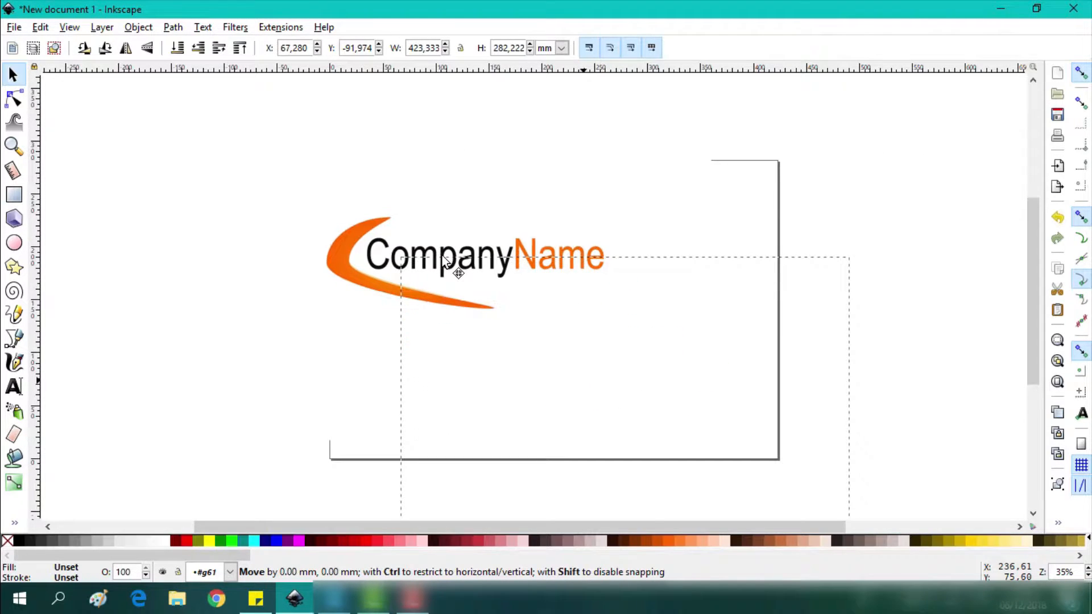
key("ctrl+shift+d")
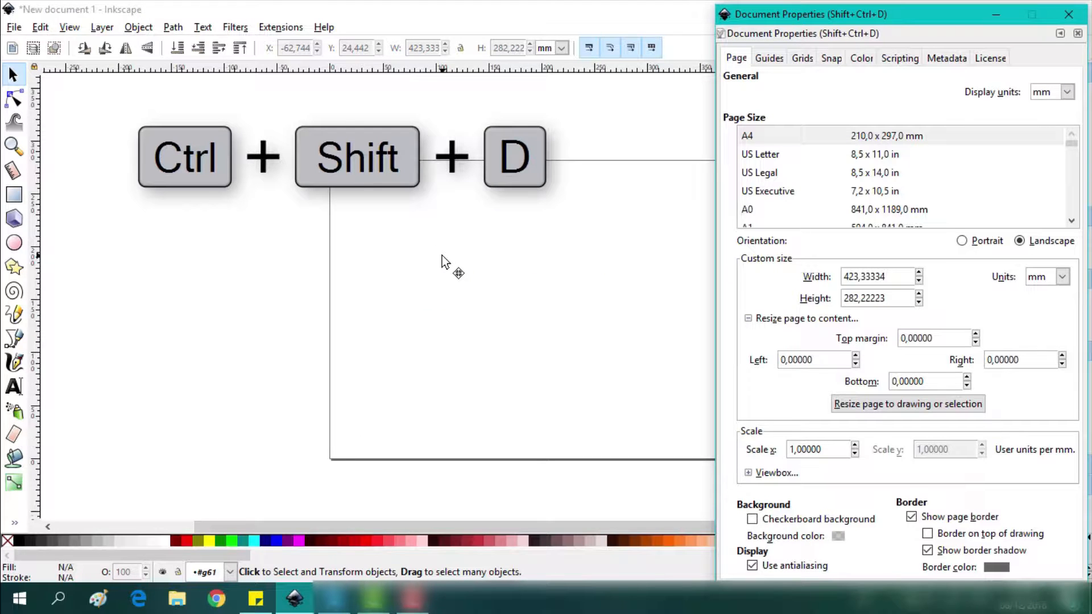
left_click(894, 398)
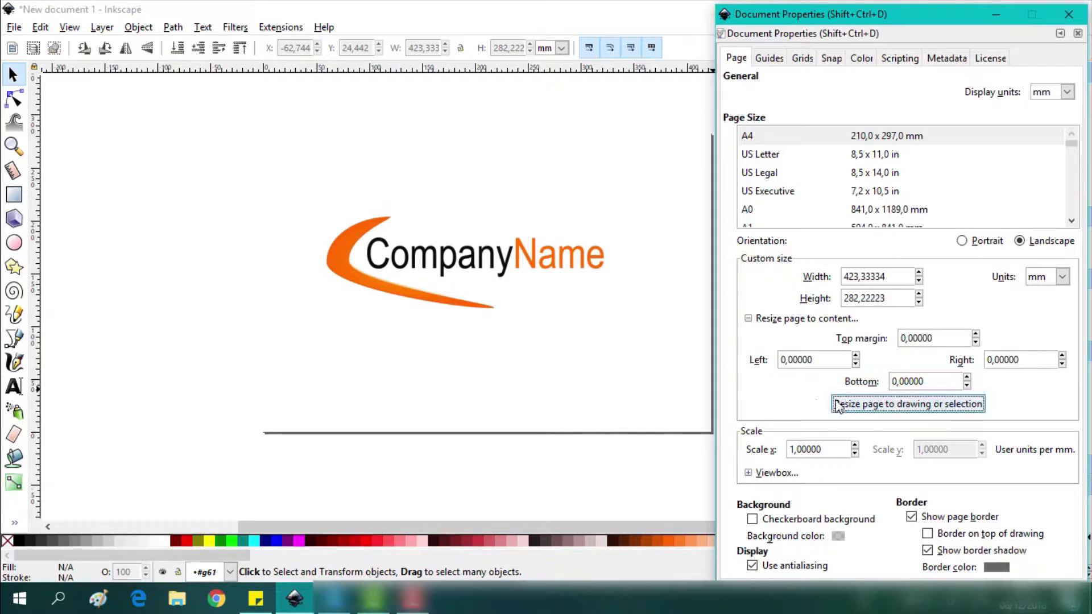
left_click(1069, 13)
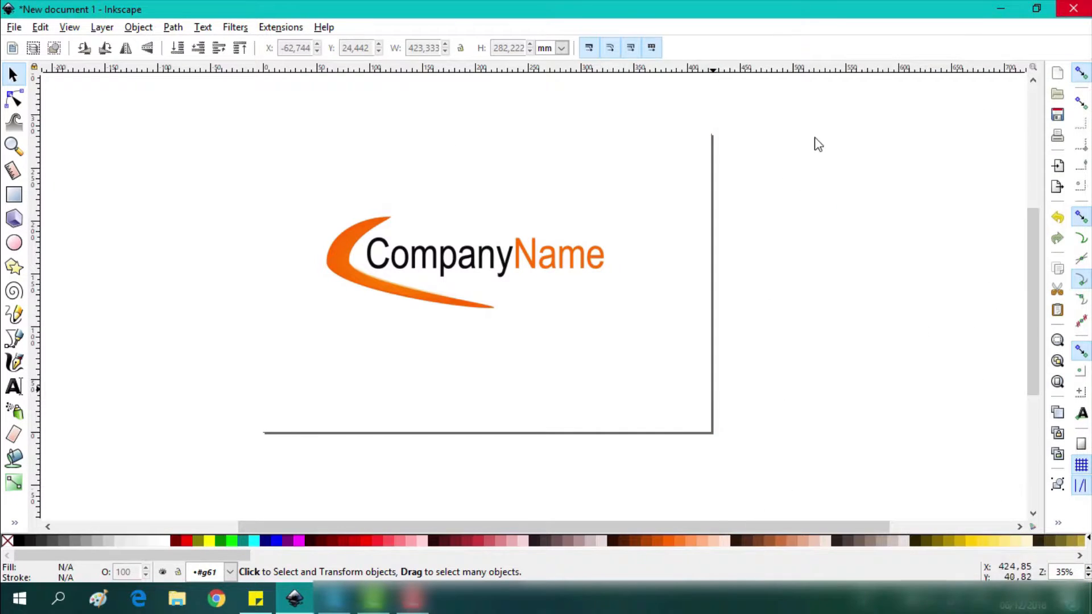
Step: Move the logo image partly off the page to reveal its background, and bring it back onto the page
left_click(461, 270)
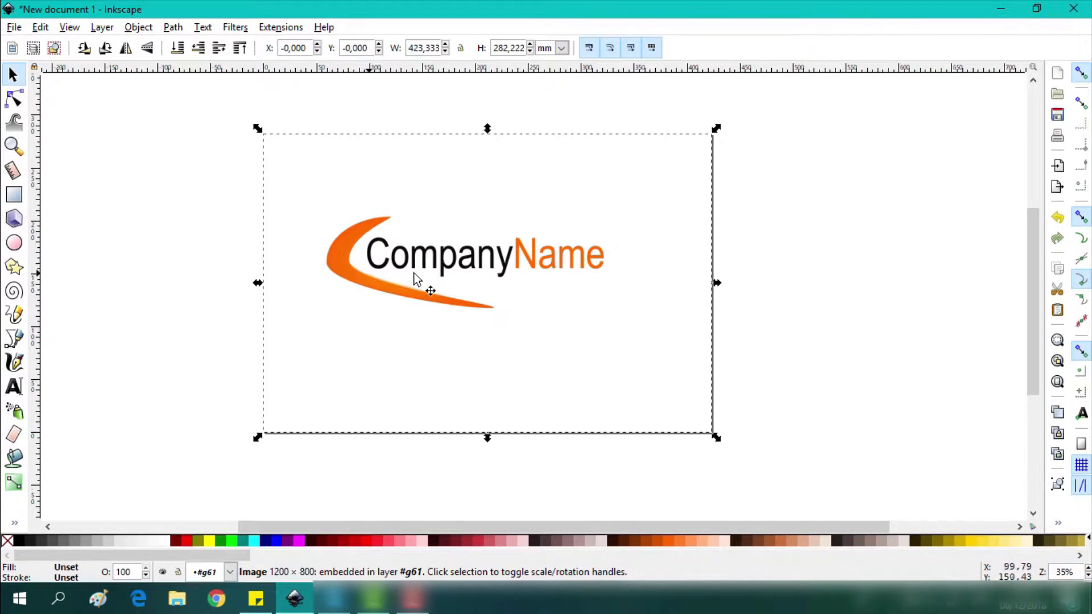
left_click_drag(414, 281, 255, 255)
left_click_drag(276, 197, 305, 216)
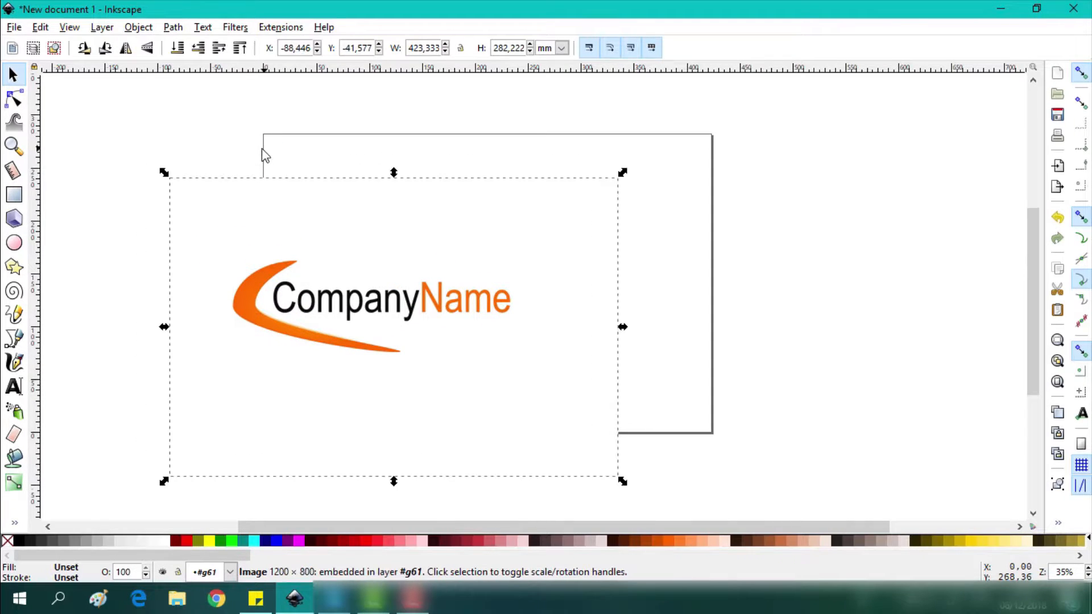
mouse_move(304, 299)
left_mouse_down()
mouse_move(392, 284)
mouse_move(397, 255)
mouse_move(388, 258)
left_mouse_up()
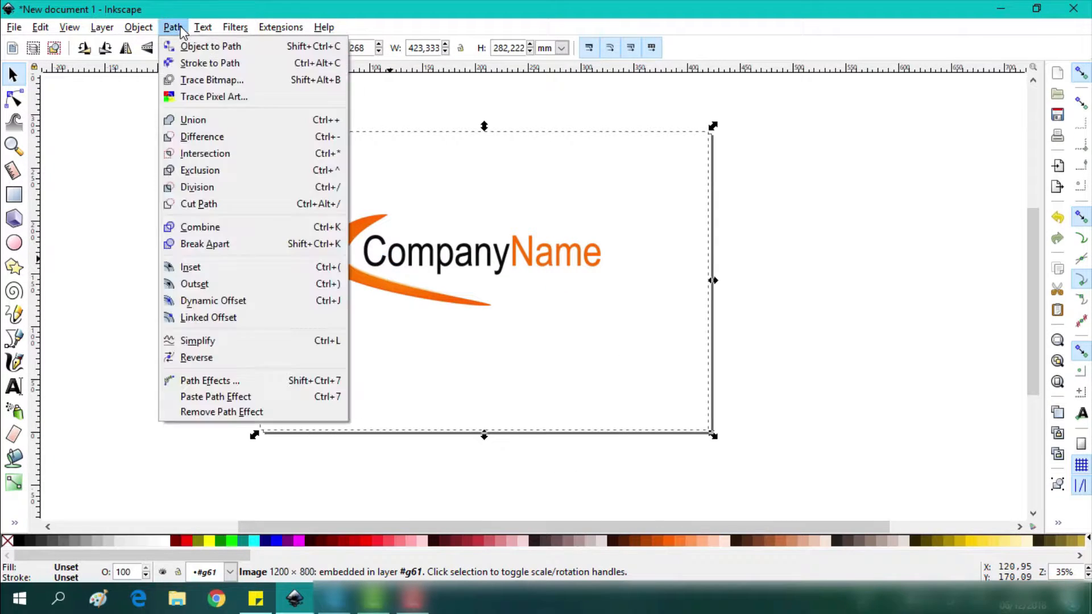
Step: Trace the logo bitmap with multiple color scans set to 8, using Smooth, Stack scans, Remove background and Live Preview
left_click(173, 26)
left_click(211, 80)
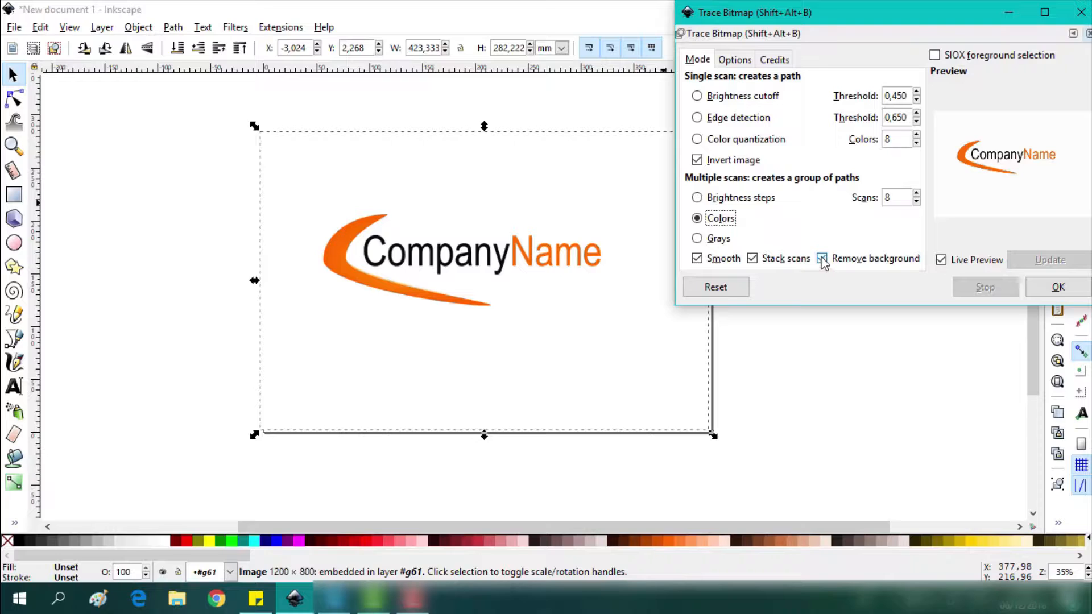
left_click(941, 260)
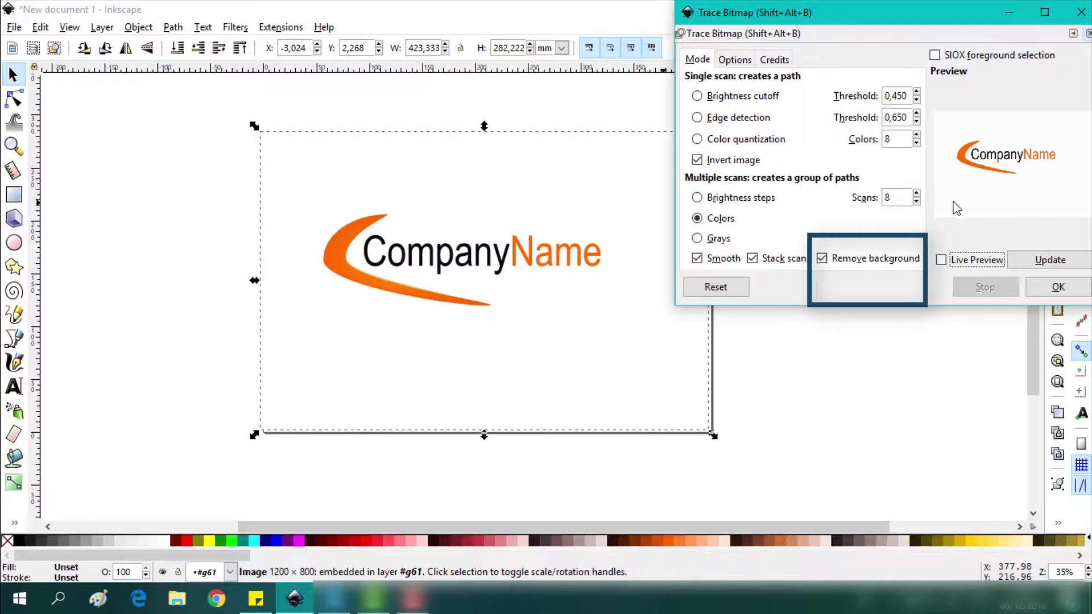
left_click(942, 260)
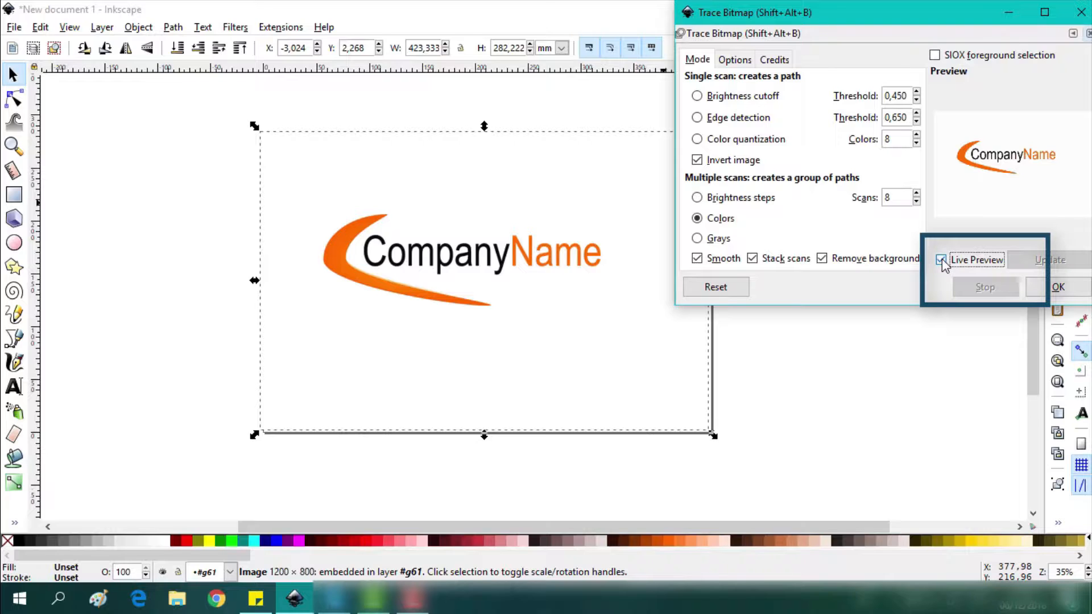
left_click(1059, 288)
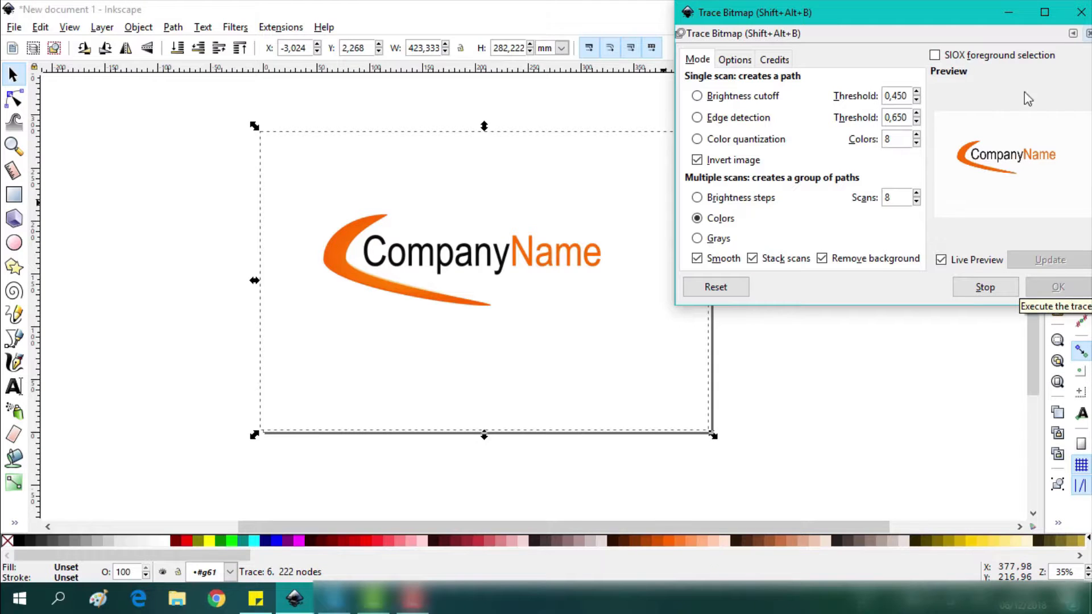
left_click(1081, 12)
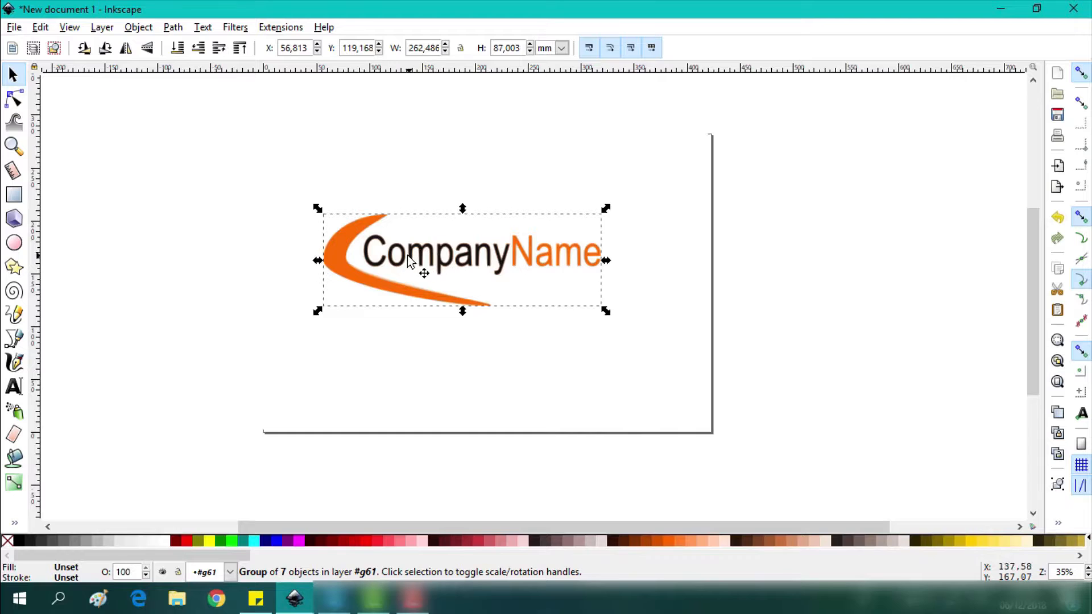
Step: Delete the original bitmap from beneath the traced logo and place the trace on the page, slightly left of centre
mouse_move(408, 259)
left_mouse_down()
mouse_move(717, 260)
mouse_move(757, 235)
mouse_move(738, 259)
left_mouse_up()
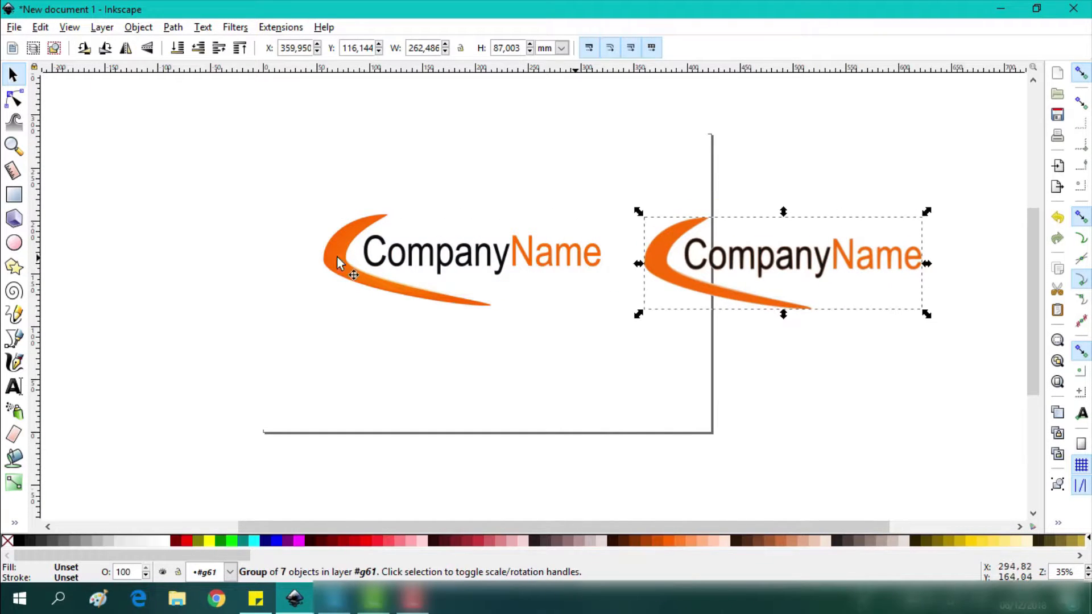
left_click_drag(341, 308, 244, 285)
key("Delete")
key("Delete")
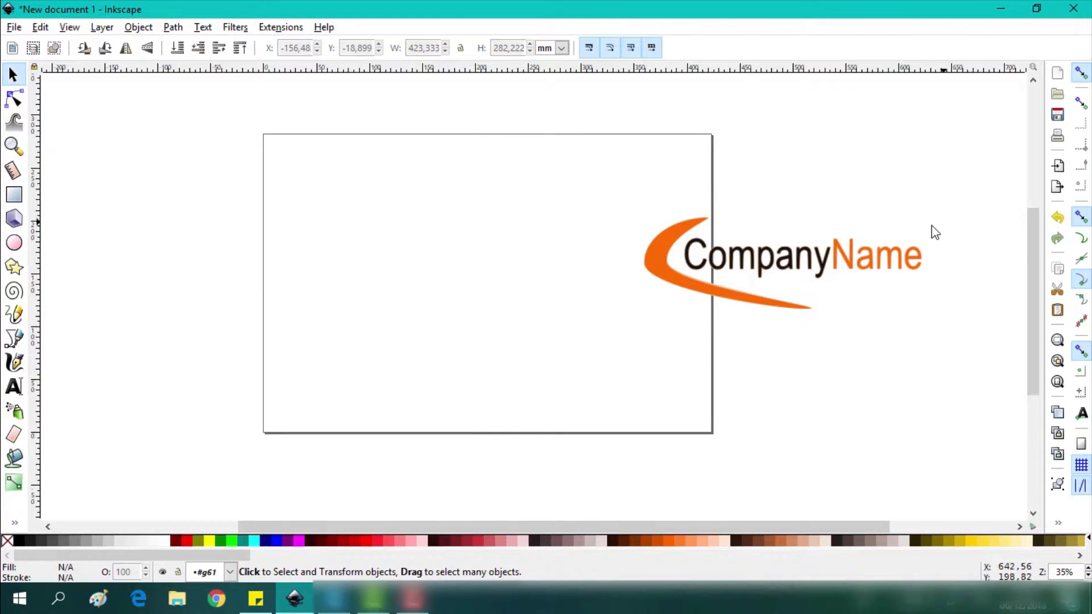
left_click_drag(847, 254, 523, 269)
left_click(83, 191)
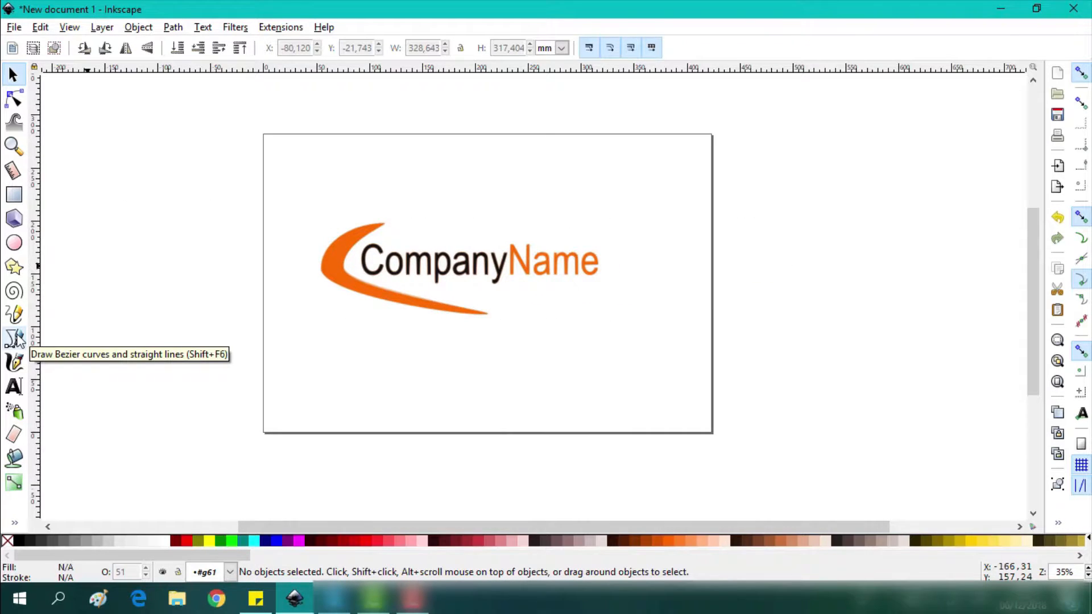
Step: Start a straight-segment Bezier outline above the orange swoosh and carry it along the inner curve to just below the letter C
left_click(15, 339)
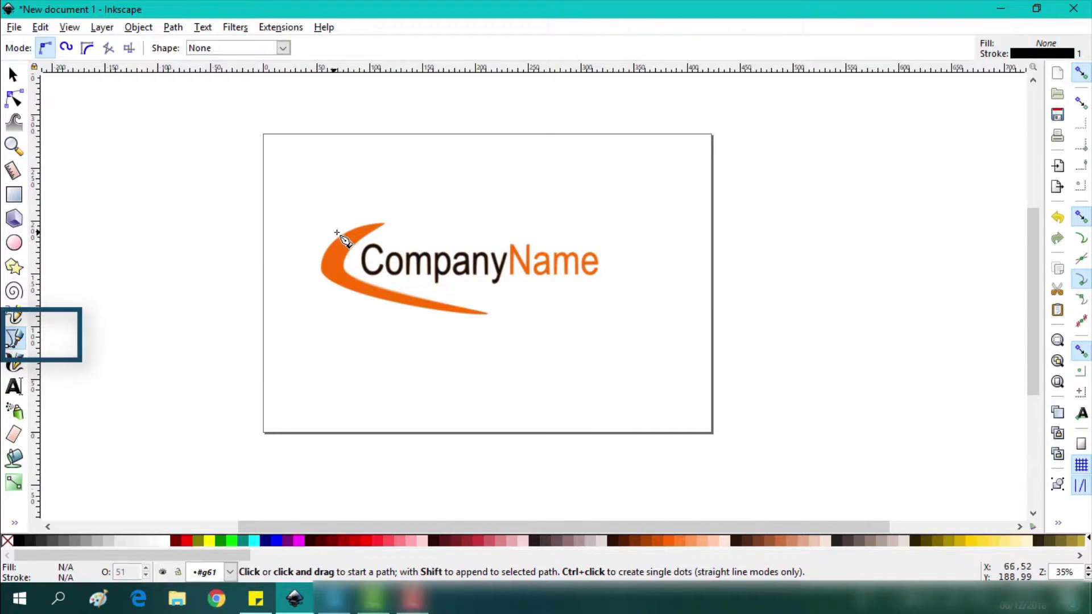
left_click(312, 211)
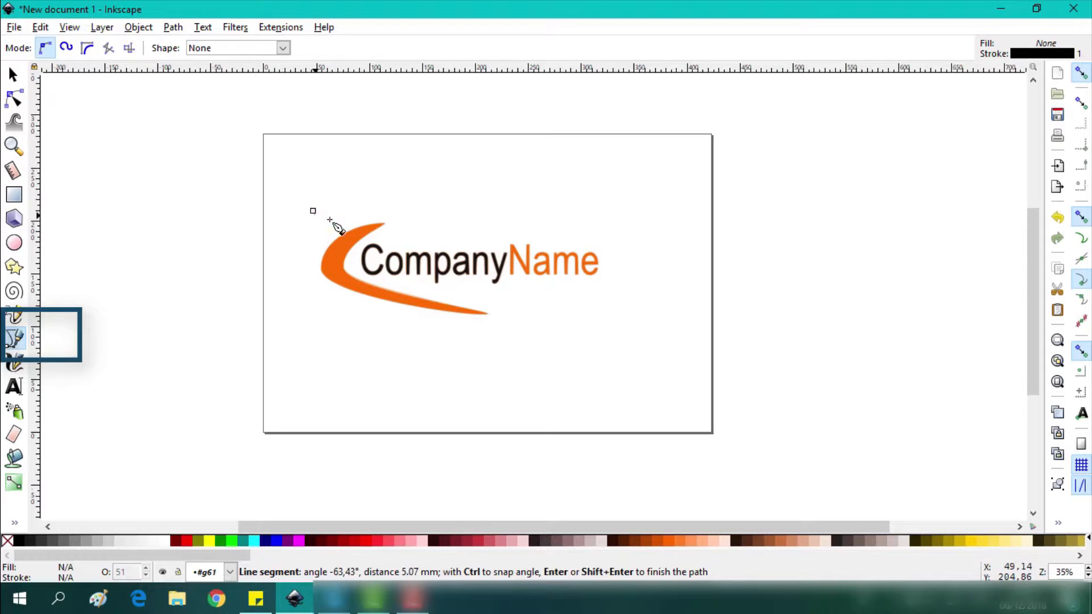
left_click(399, 216)
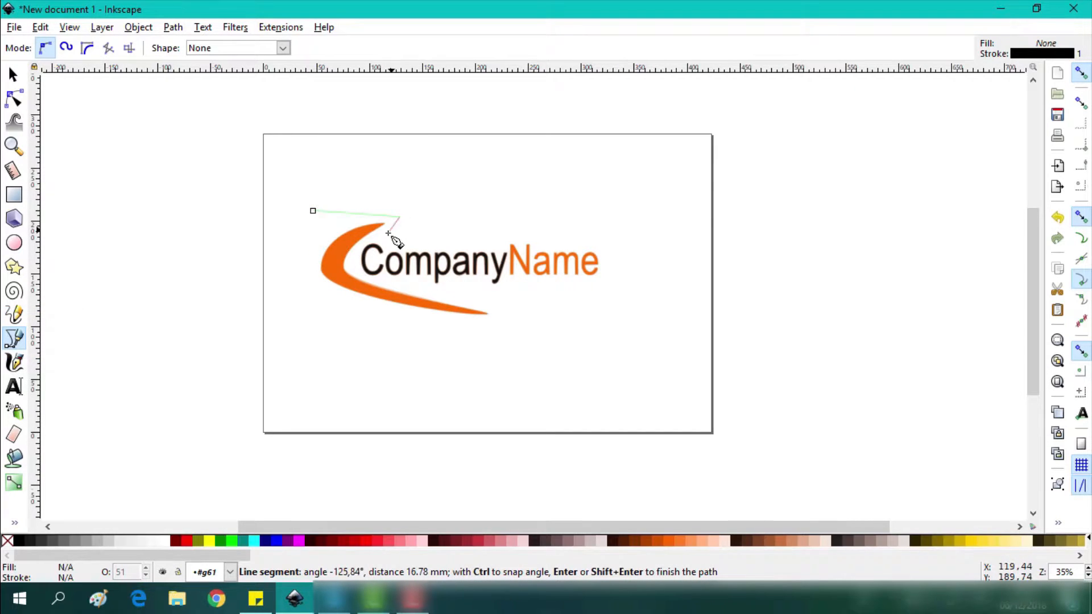
left_click(375, 240)
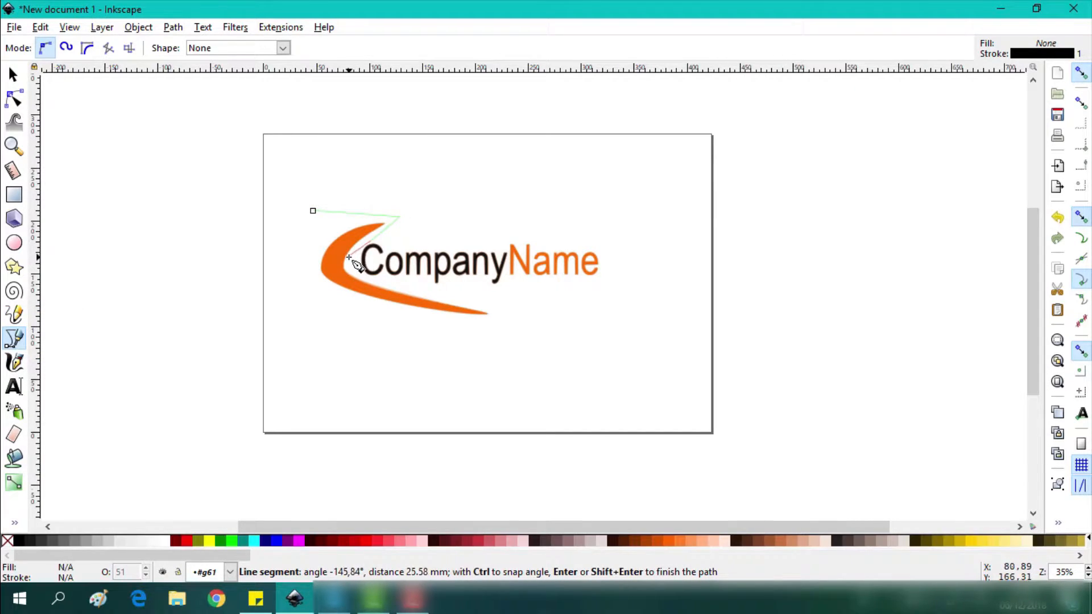
left_click(349, 258)
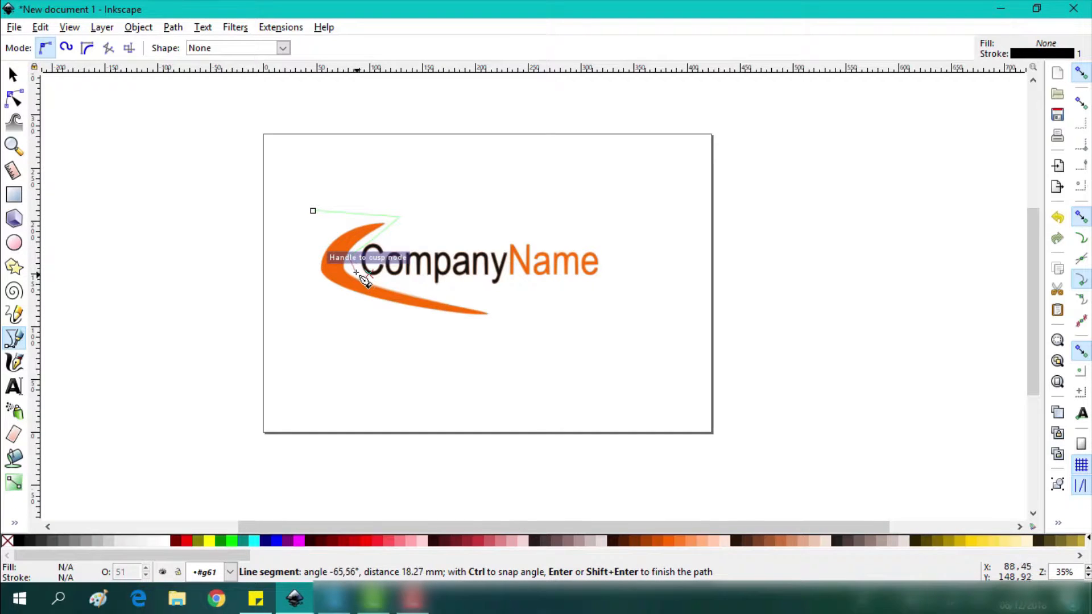
key("ctrl+z")
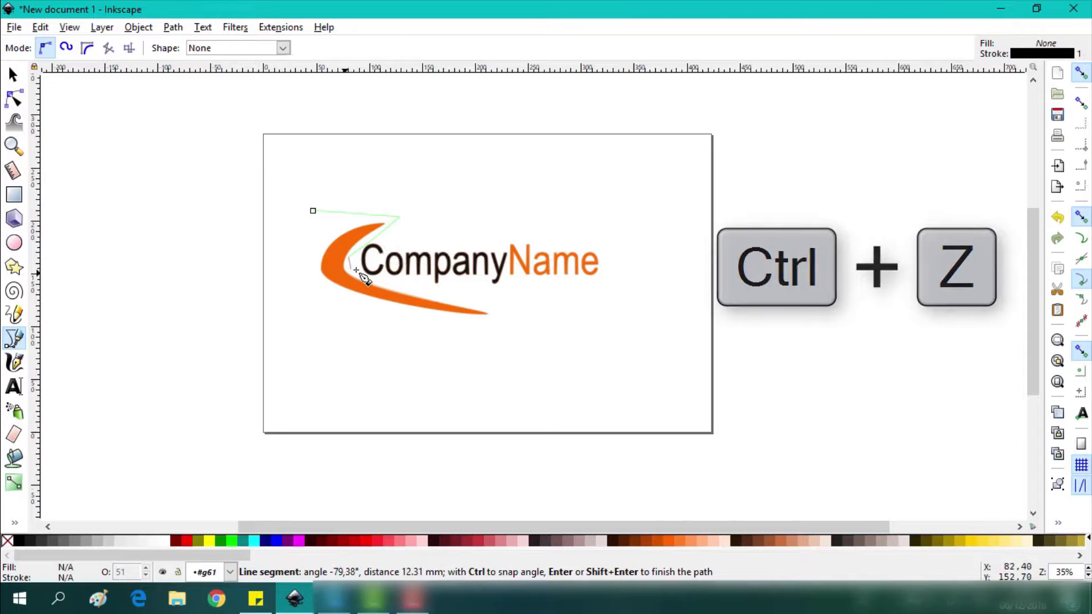
scroll(365, 269, "up", 3, "ctrl")
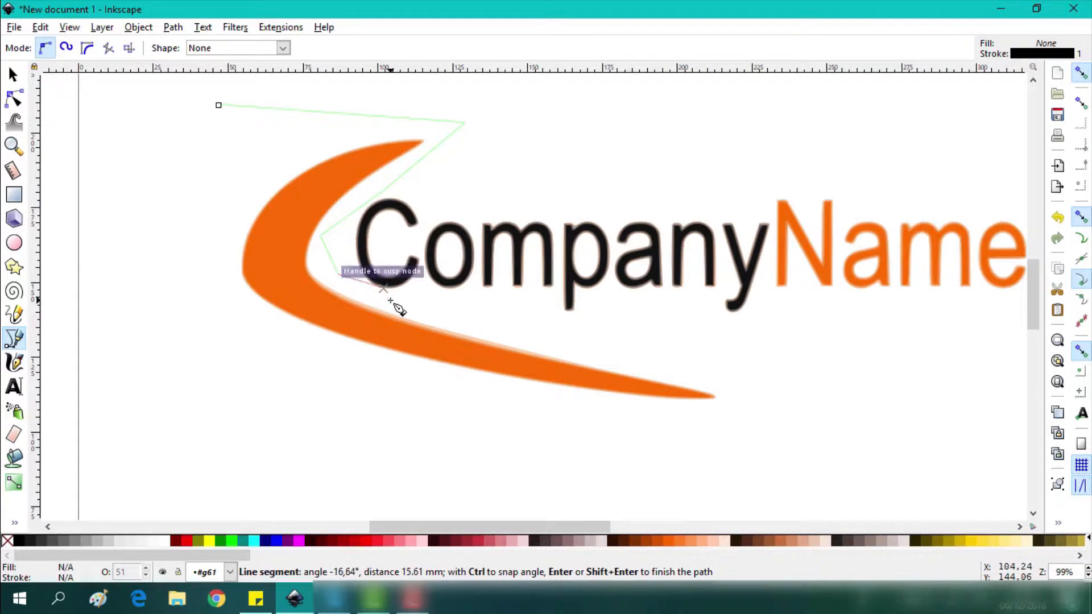
left_click(384, 289)
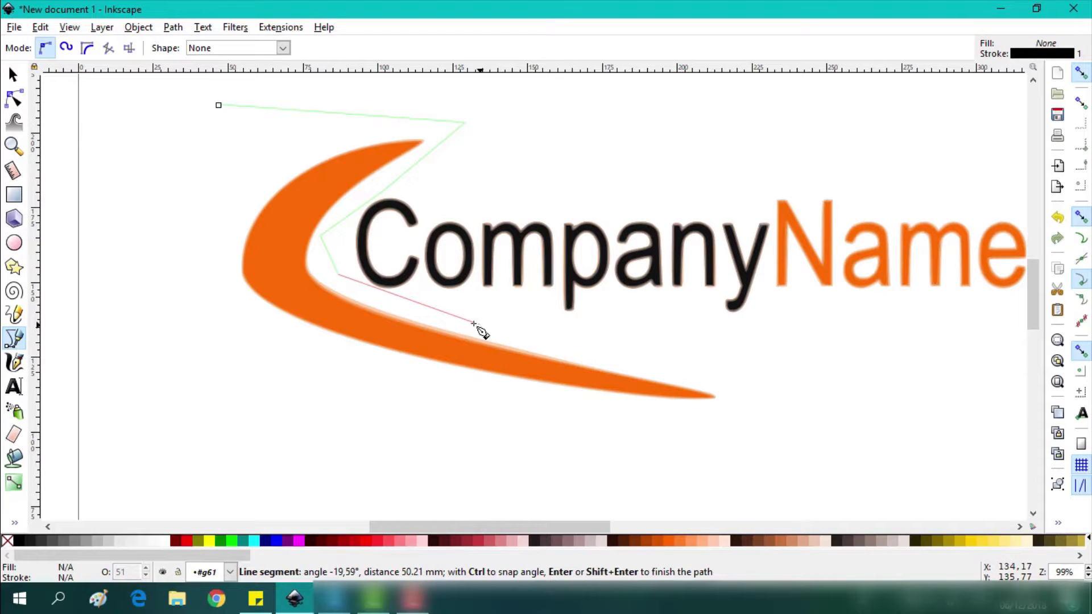
left_click(371, 294)
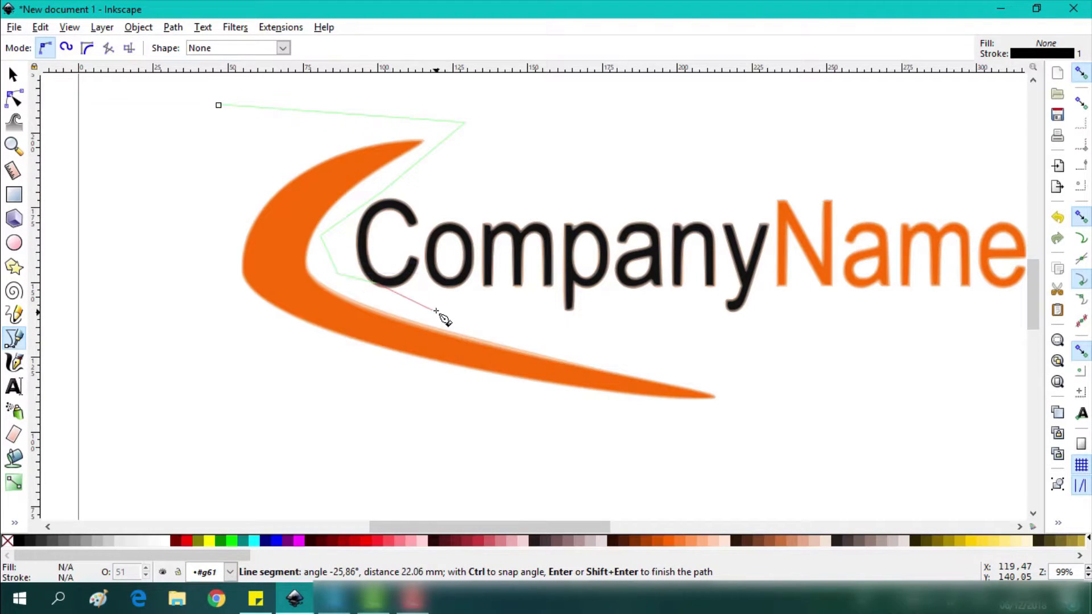
Step: Continue the outline past the swoosh's lower tip, back around its outer side, and close it at the starting node
scroll(398, 307, "up", 1, "ctrl")
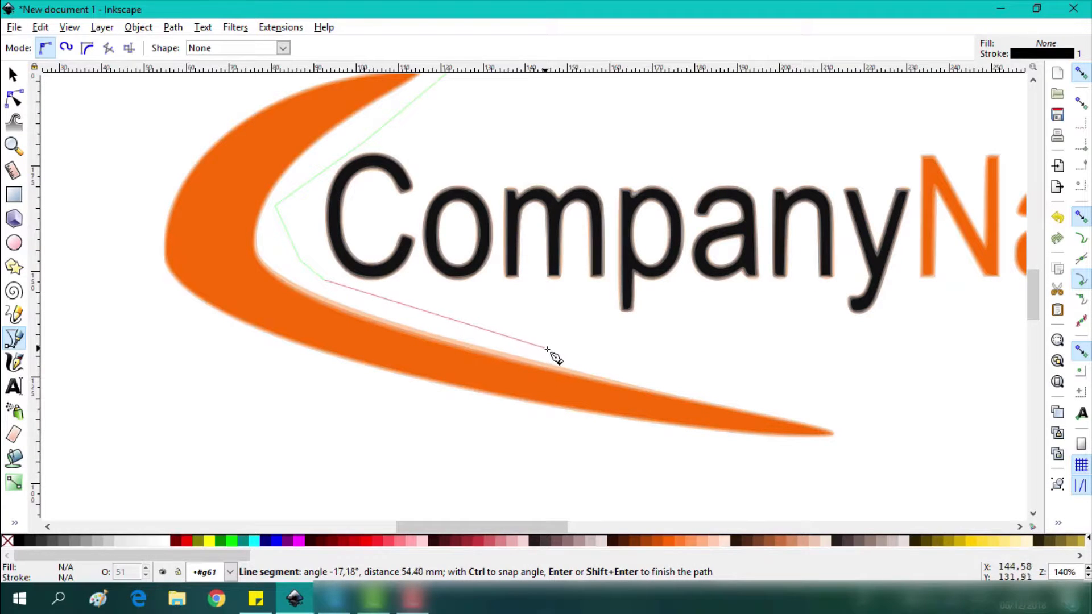
left_click(547, 349)
left_click(919, 437)
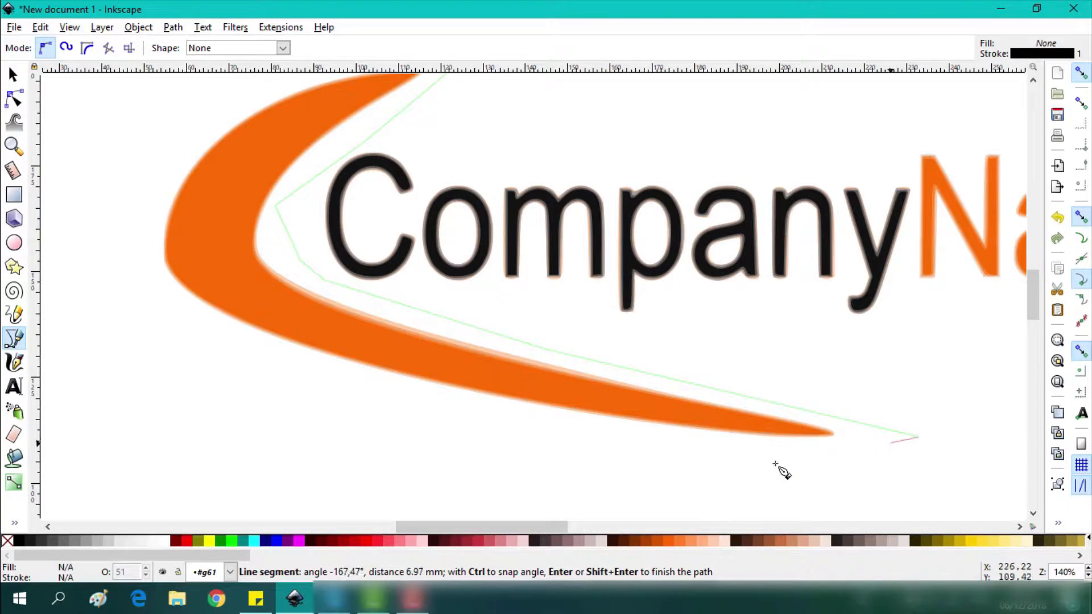
left_click(623, 466)
left_click(133, 354)
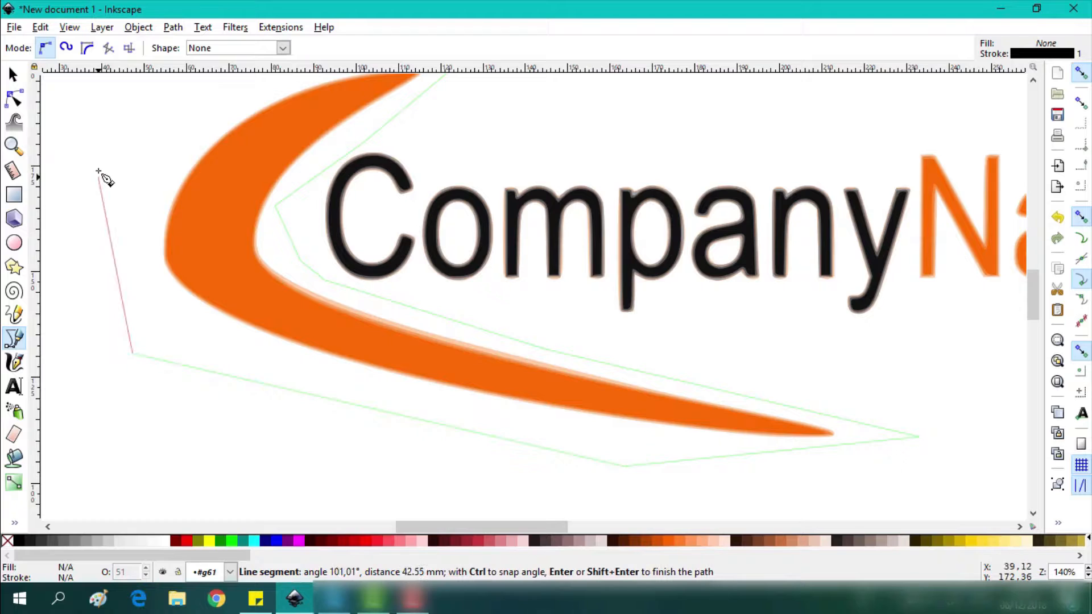
scroll(100, 170, "down", 2, "ctrl")
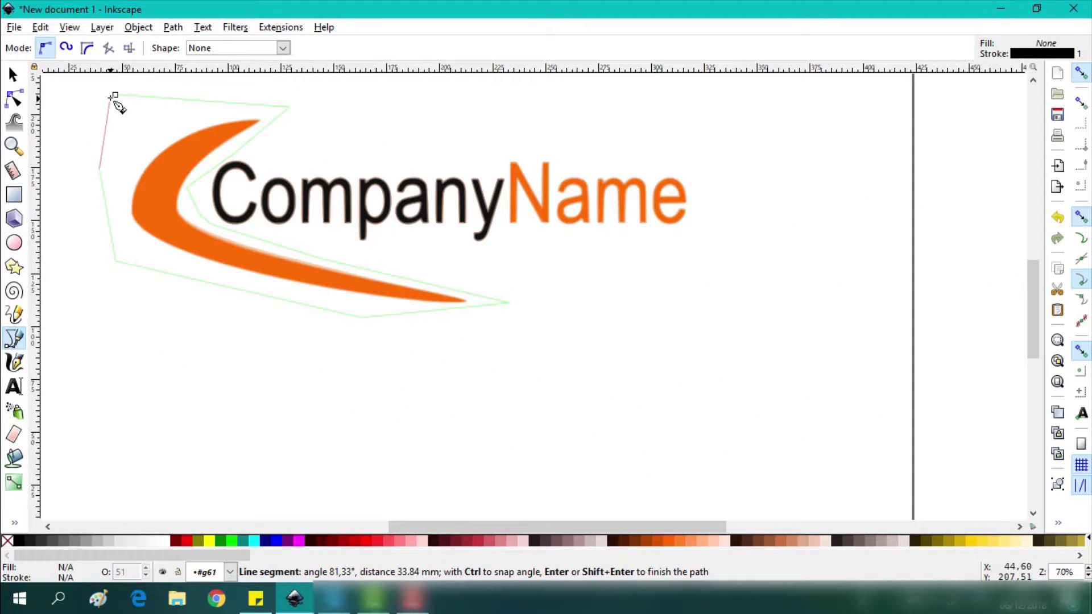
left_click(115, 95)
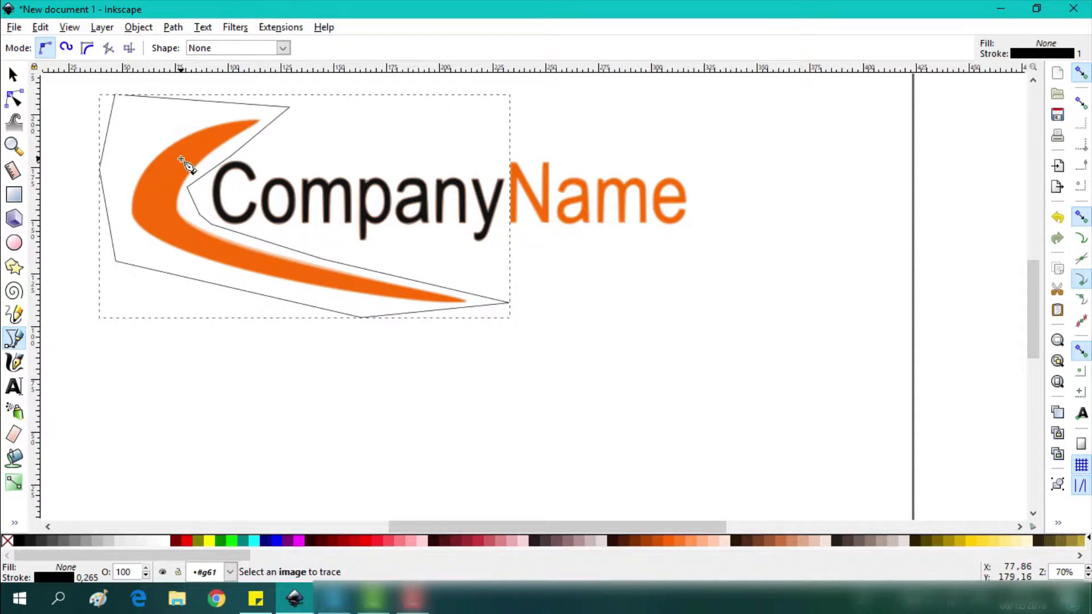
Step: Clip the top path of the traced logo with the closed outline drawn around the swoosh
scroll(194, 174, "down", 1, "ctrl")
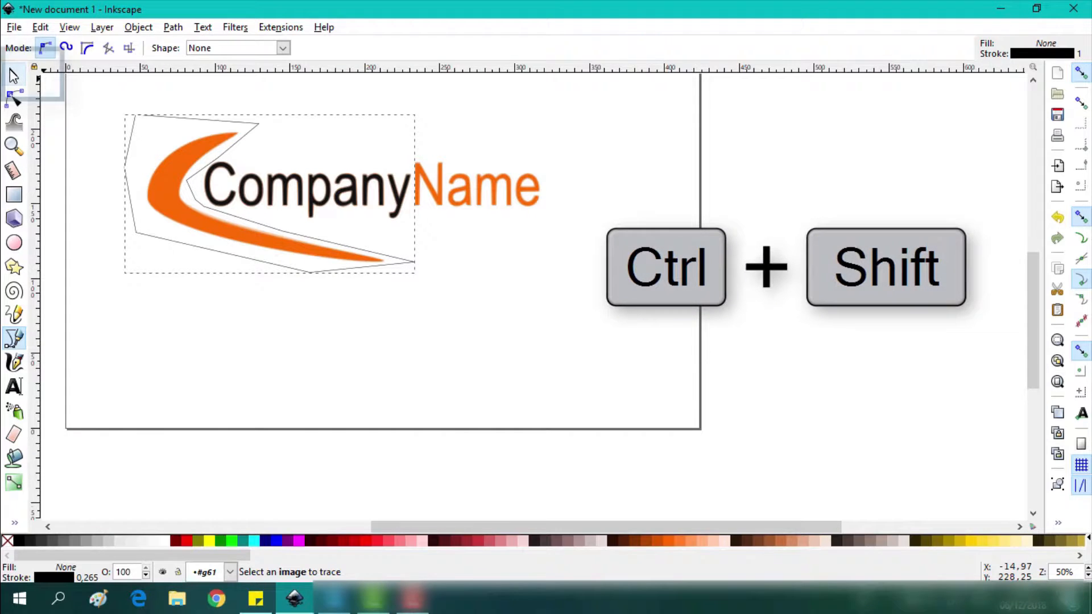
left_click(13, 74)
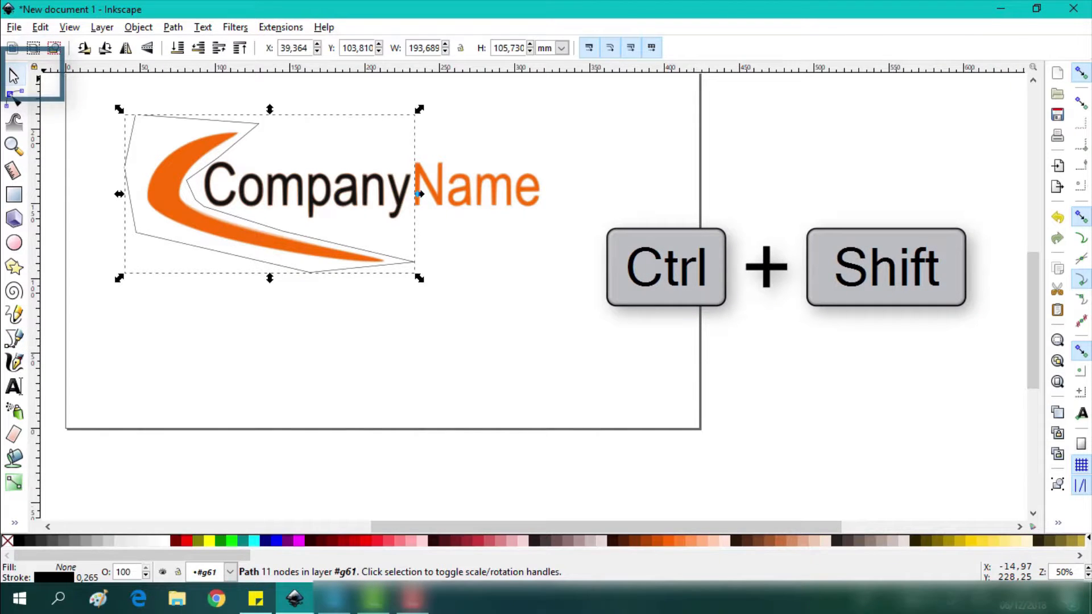
left_click(526, 210, "ctrl+shift")
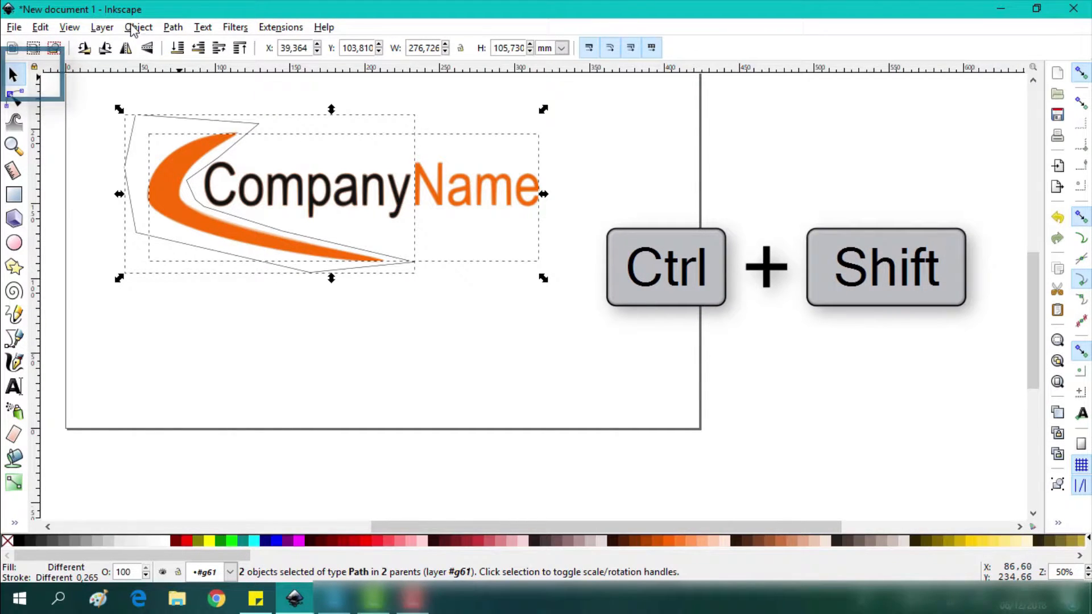
left_click(137, 27)
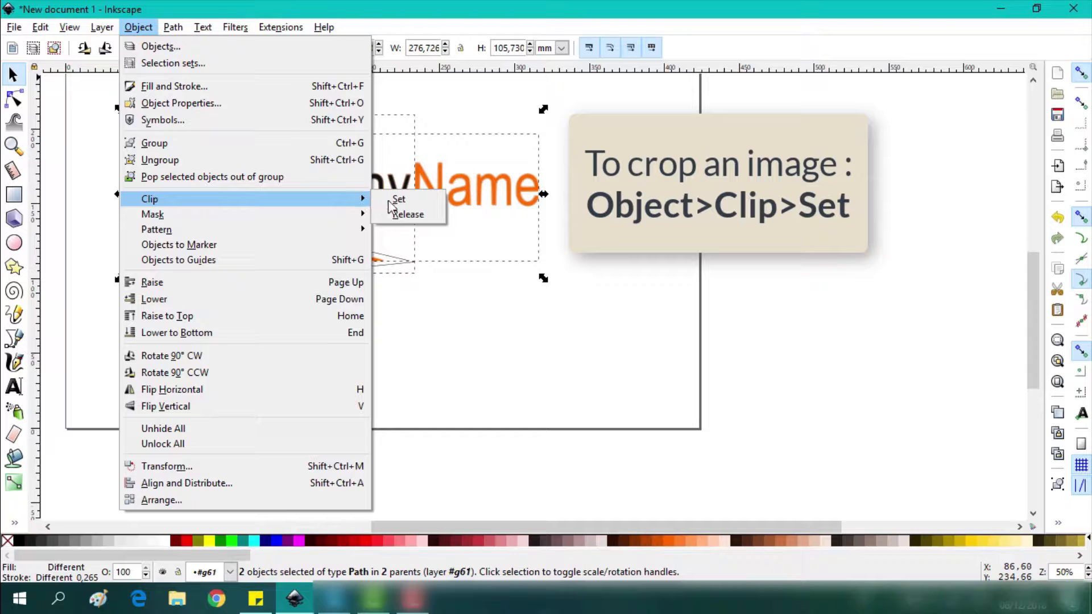
left_click(389, 200)
Step: Pull the clipped swoosh out below the page and shift the whole traced group slightly up and to the right
left_click_drag(146, 163, 199, 455)
left_click(255, 186)
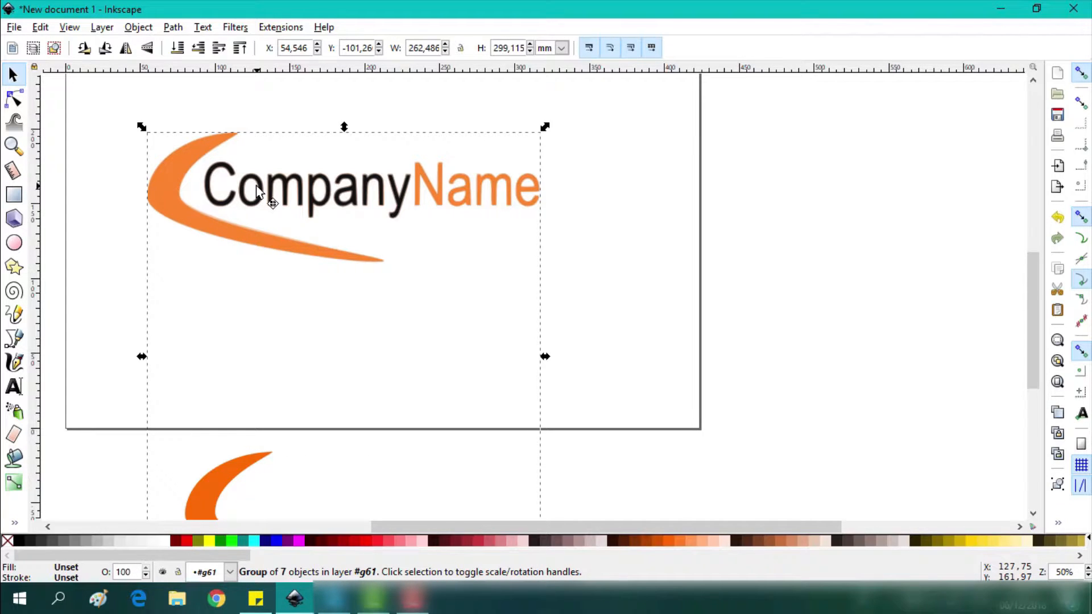
left_click_drag(292, 202, 352, 173)
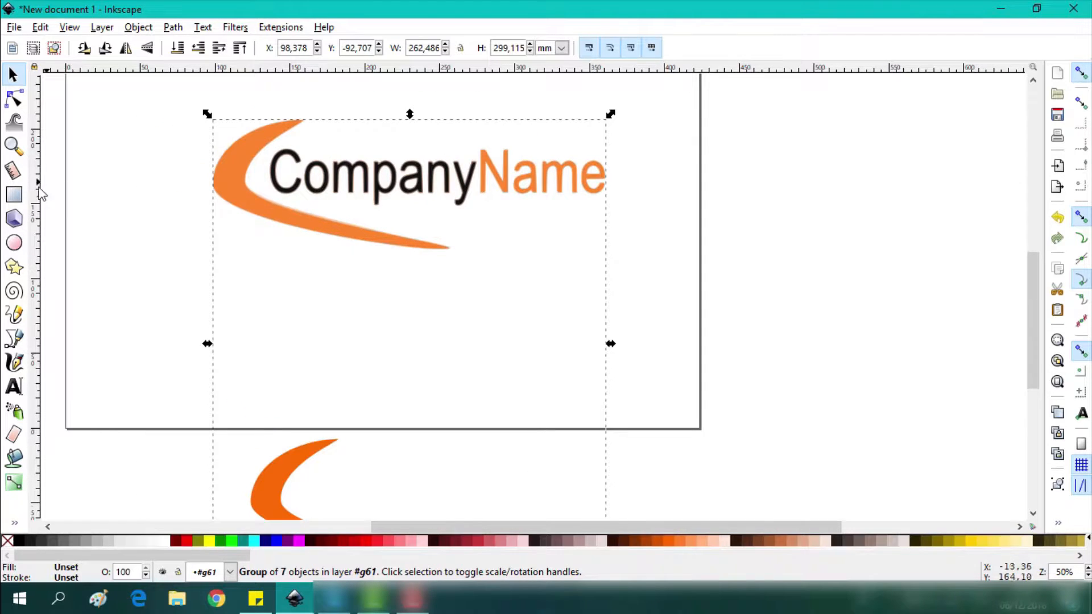
Step: Draw a rectangle about 354 by 140 mm around the logo and another about 264 by 144 mm around the detached swoosh
left_click(15, 194)
left_click_drag(169, 102, 699, 308)
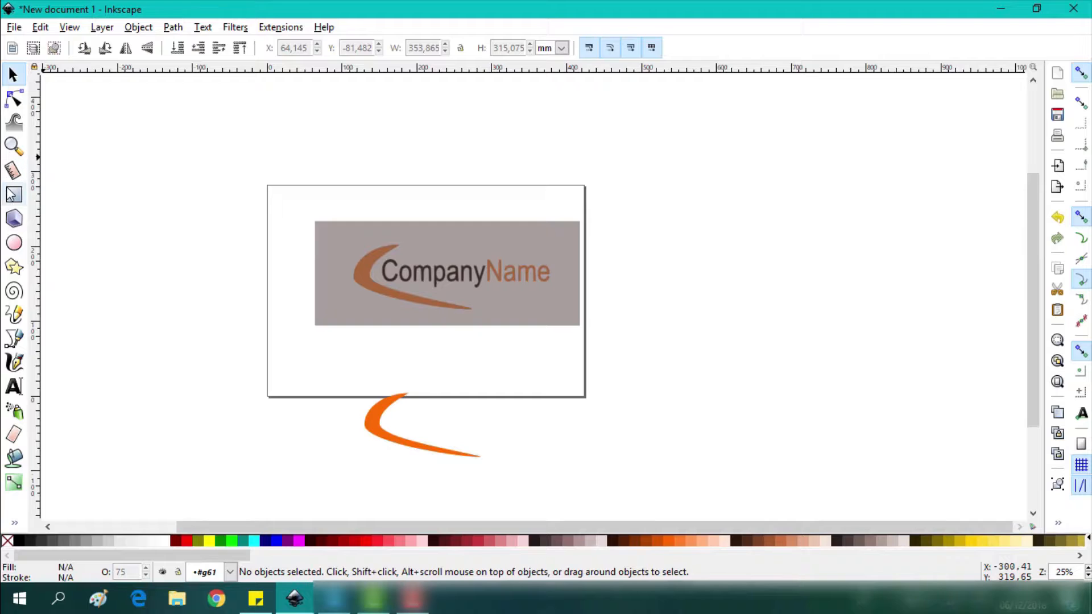
left_click(13, 194)
left_click_drag(327, 372, 523, 479)
key("Escape")
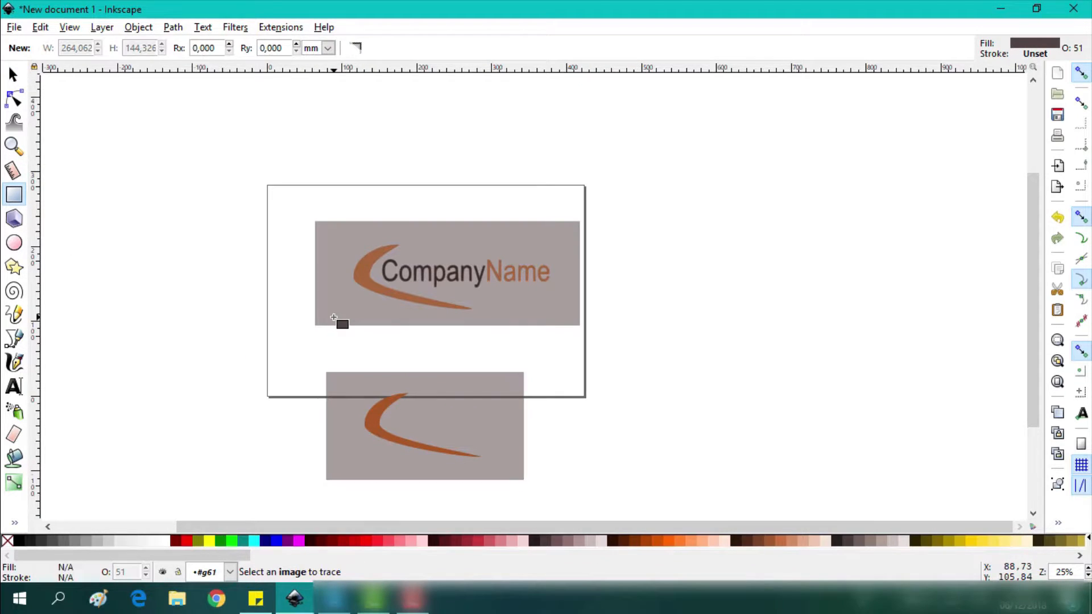
Step: Delete the rectangle covering the logo on the page
left_click(14, 76)
left_click(400, 273)
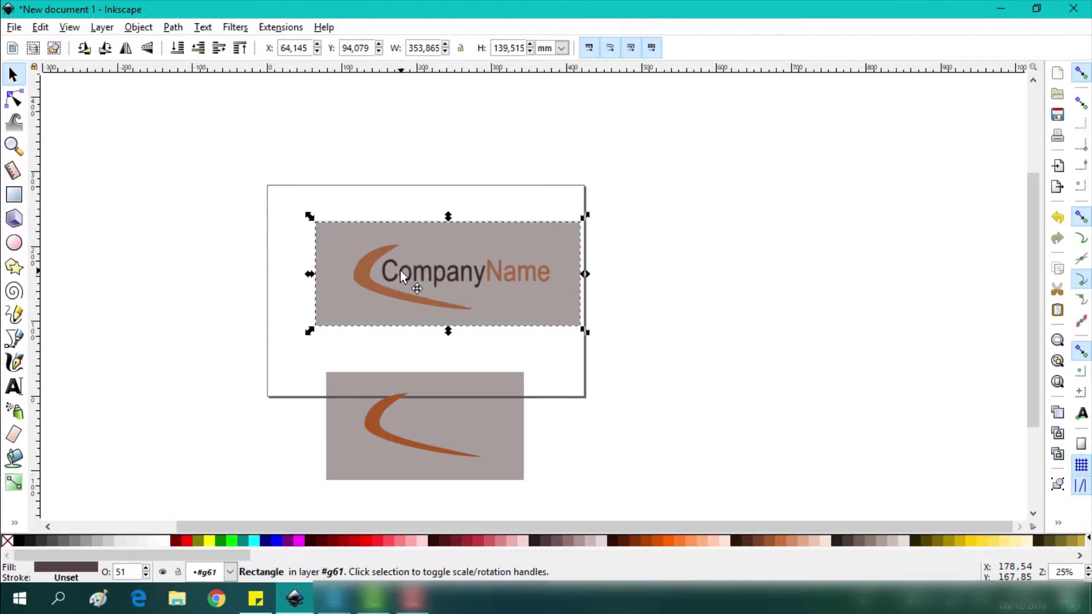
key("Delete")
Step: Clip the logo's black Company path and its top swoosh path using the rectangle around the detached swoosh
left_click(408, 284, "ctrl")
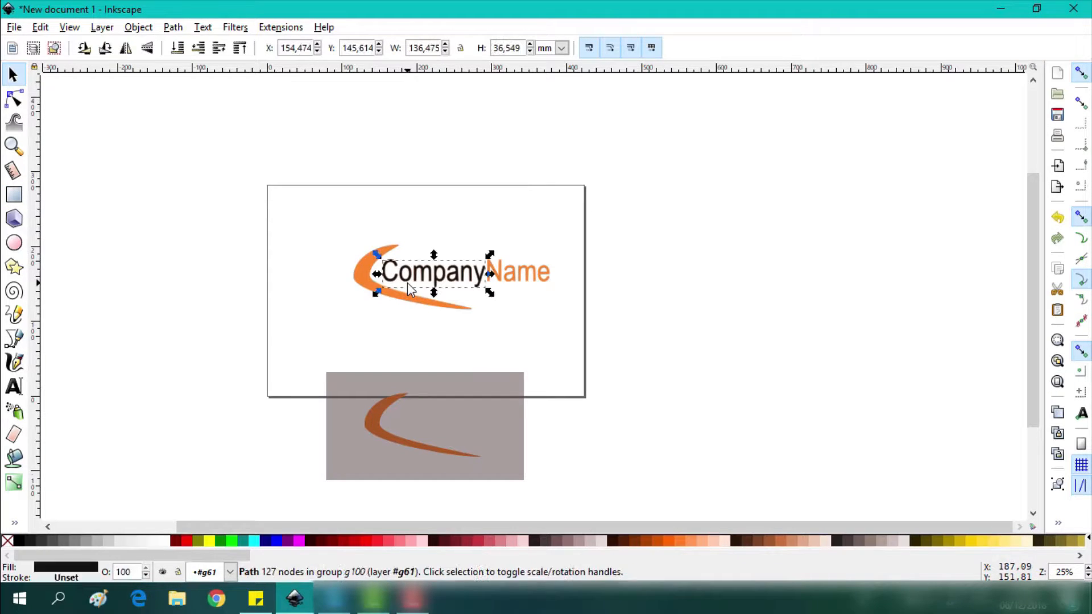
left_click(369, 275)
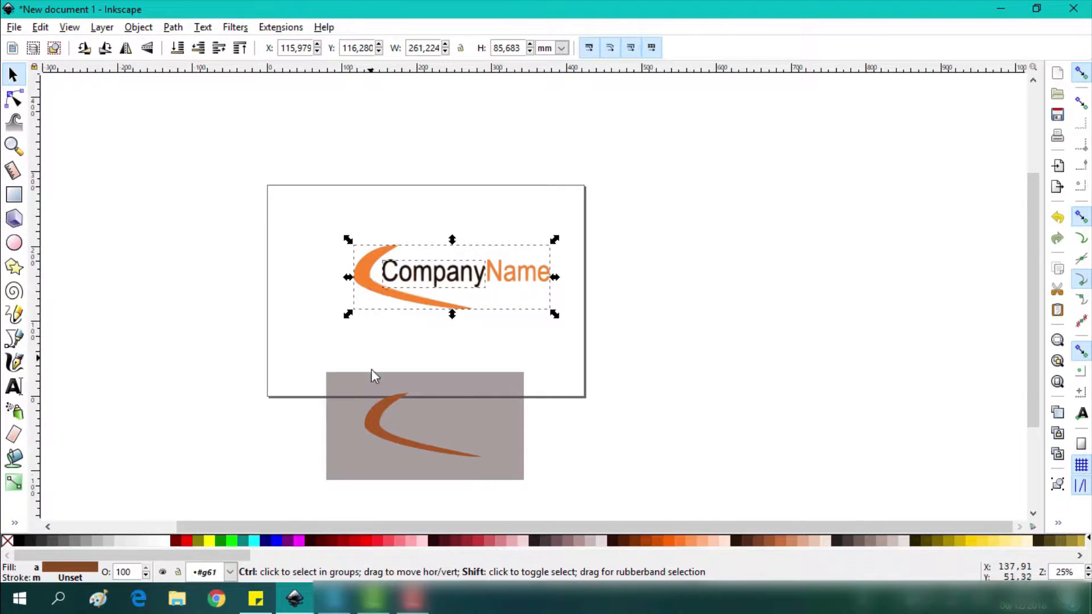
left_click(377, 404, "shift")
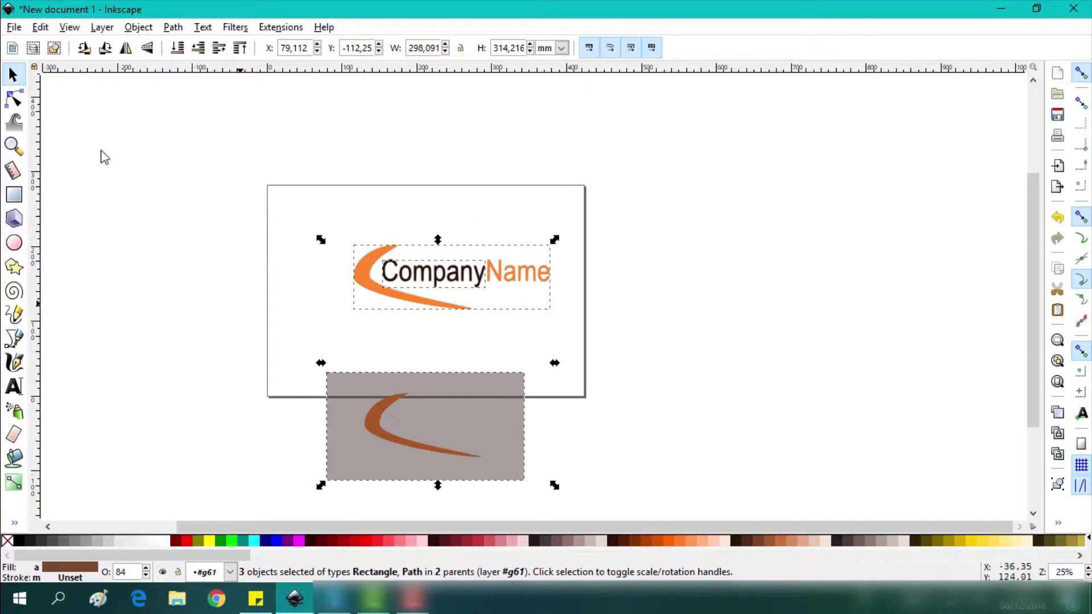
left_click(134, 29)
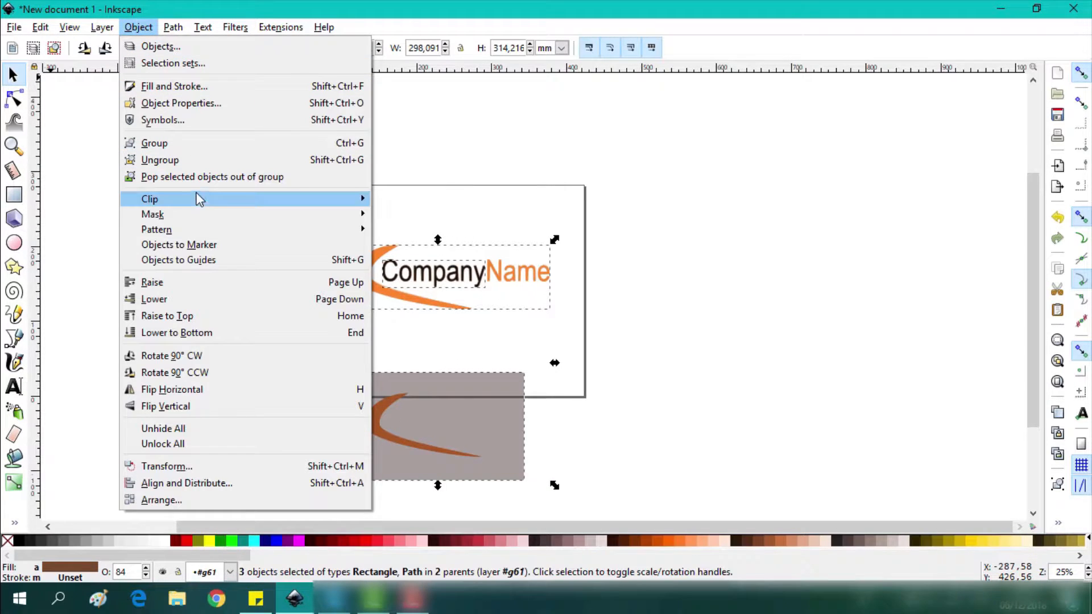
mouse_move(238, 198)
left_click(398, 199)
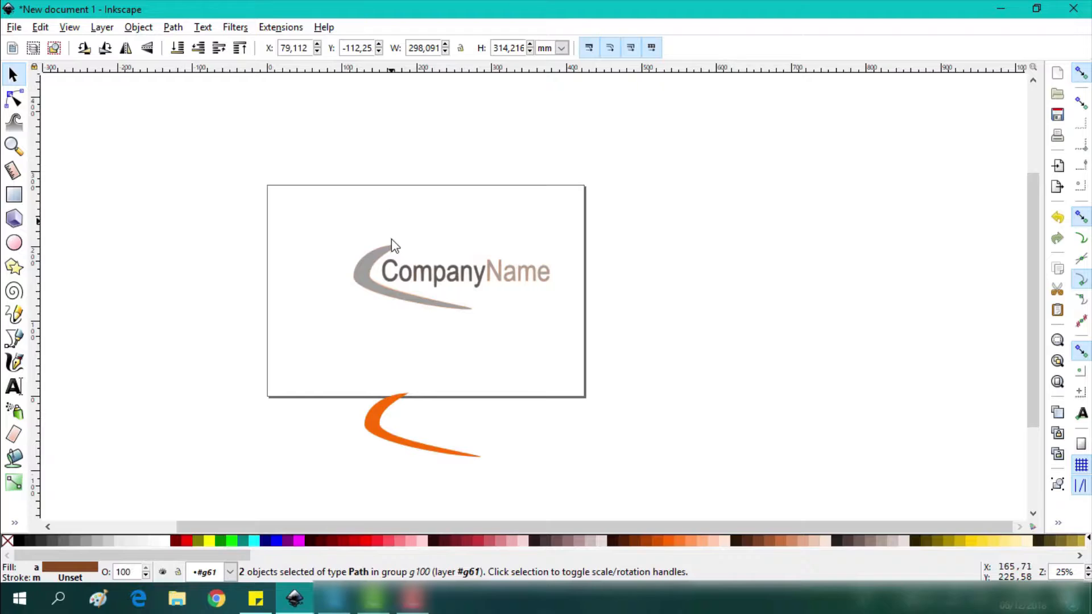
Step: Move the traced logo up and left, and draw a new rectangle about 261 by 156 mm around the detached swoosh
left_click_drag(391, 239, 391, 199)
key("r")
left_click_drag(305, 342, 500, 458)
Step: Clip the logo's grey top path using the new rectangle around the detached swoosh
left_click(13, 74)
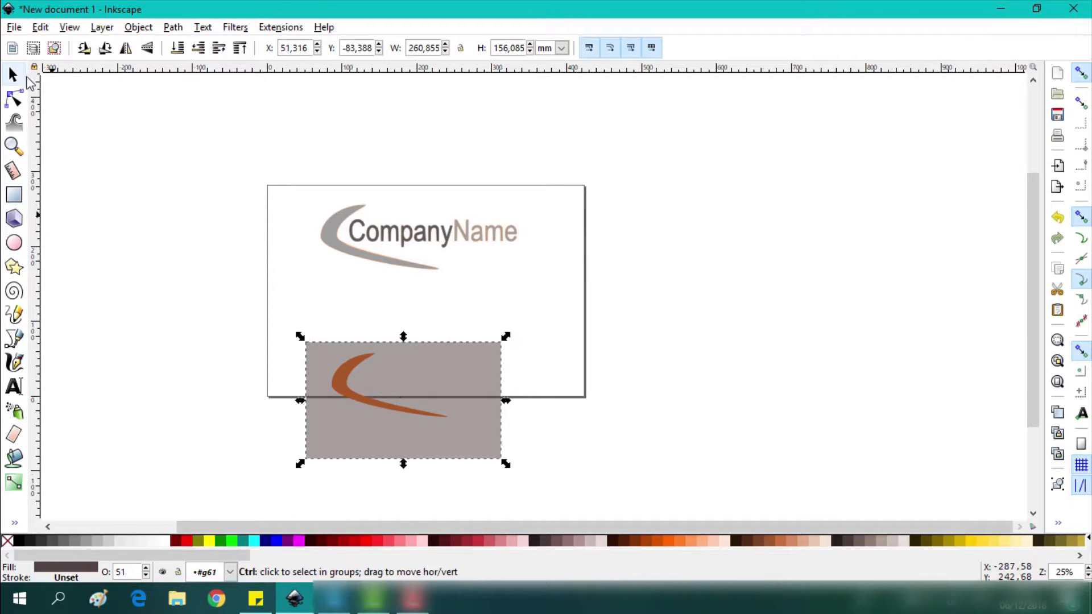
left_click(409, 267, "shift")
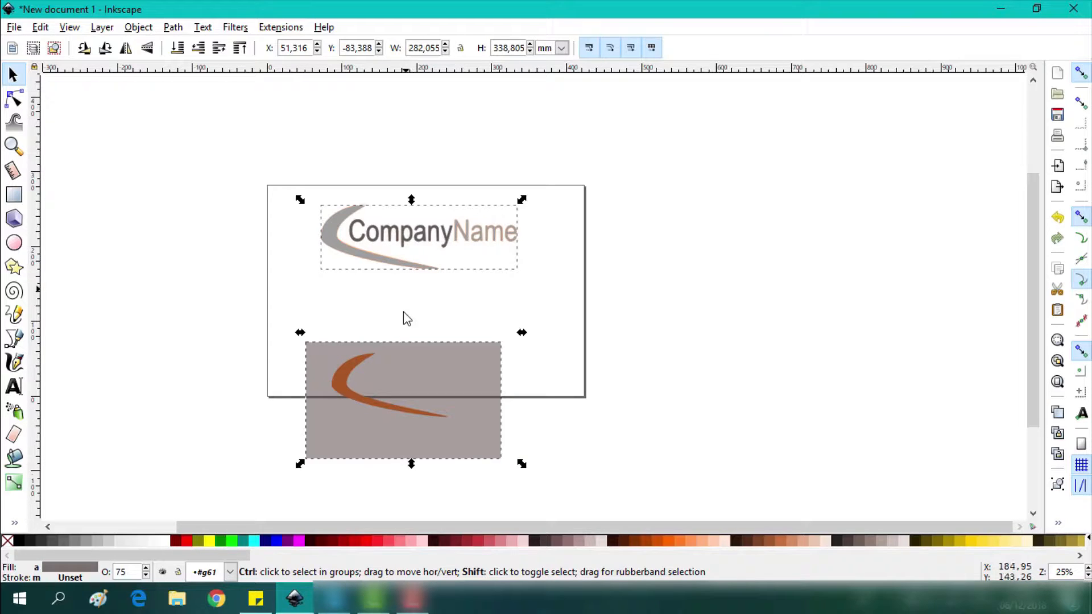
left_click(399, 353, "shift")
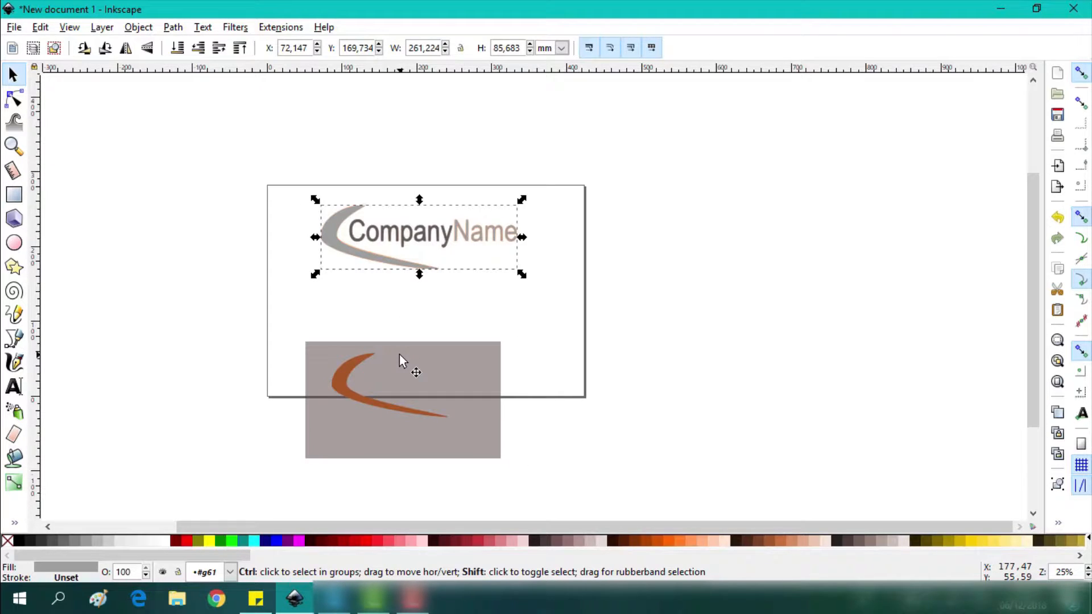
left_click(387, 357, "shift")
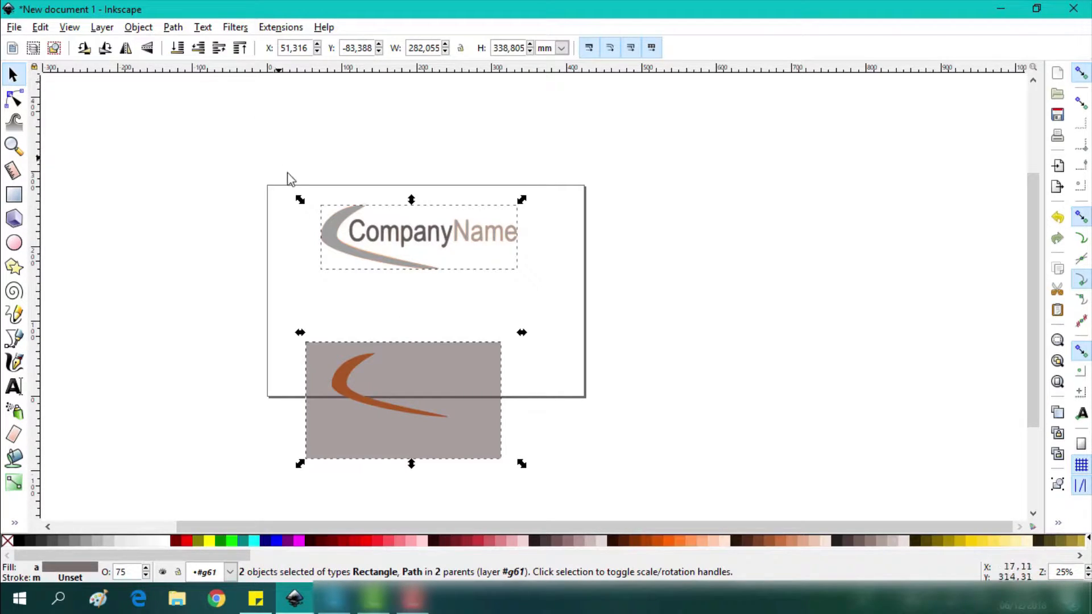
key("ctrl+shift")
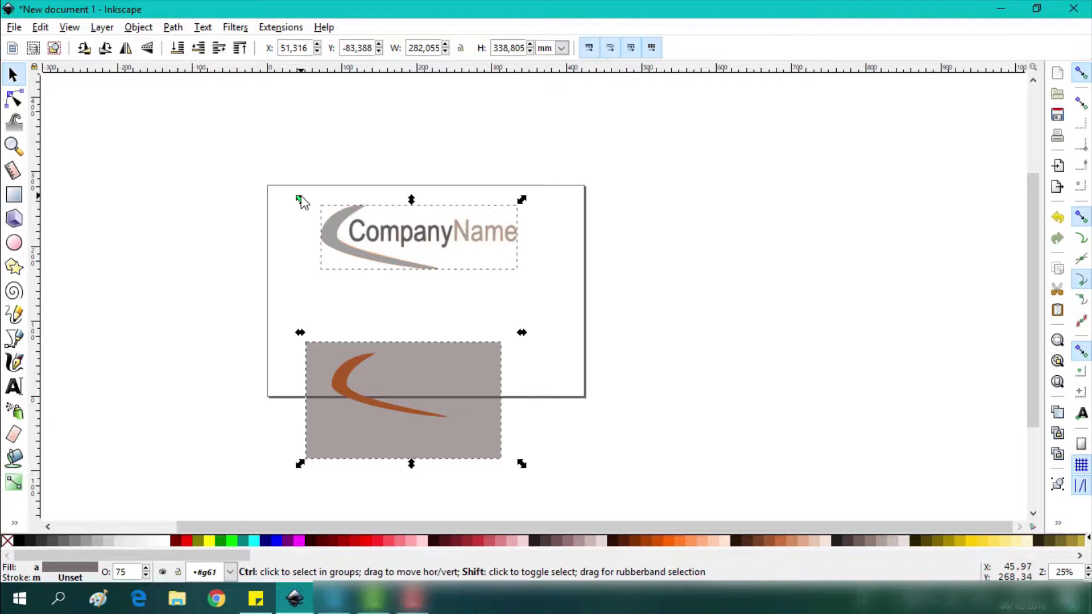
left_click(145, 28)
mouse_move(364, 206)
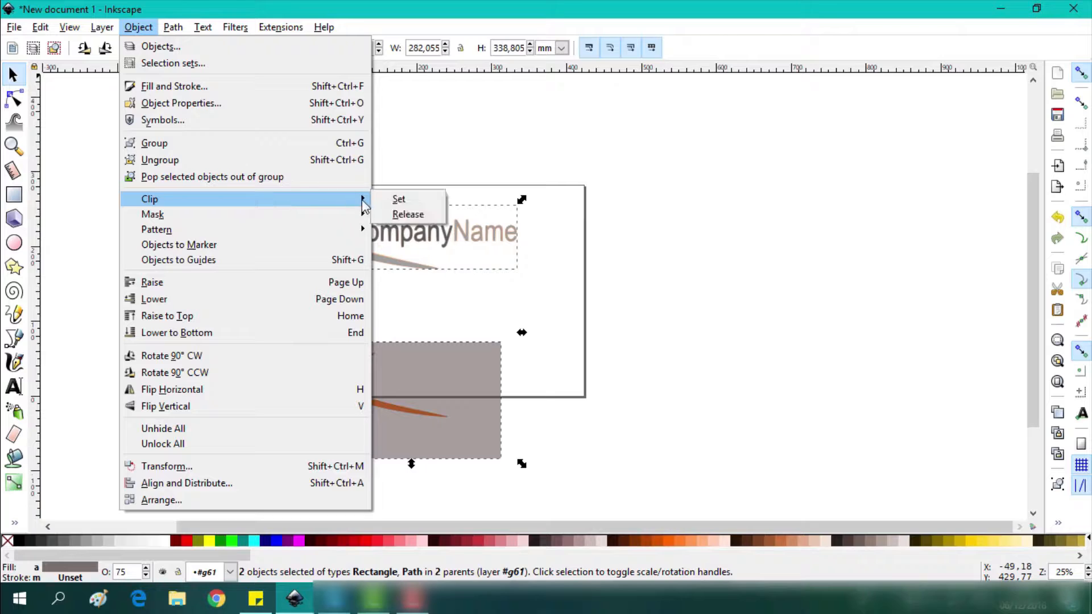
left_click(398, 200)
key("ctrl+z")
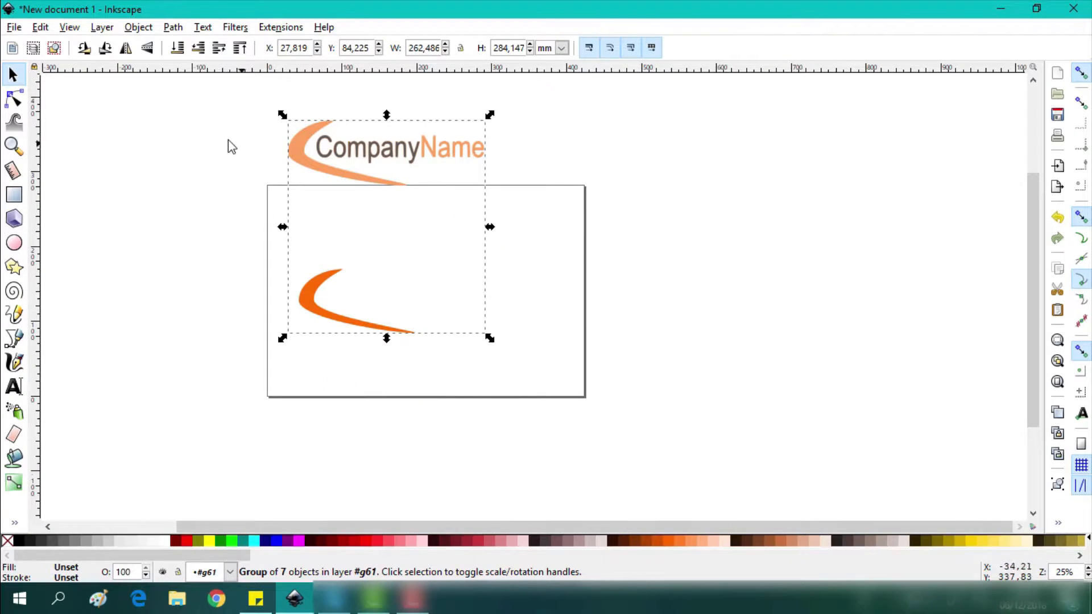
Step: Draw a rectangle about 406 by 137 mm around the detached swoosh and nudge it slightly upward
left_click(14, 194)
left_click_drag(257, 263, 565, 368)
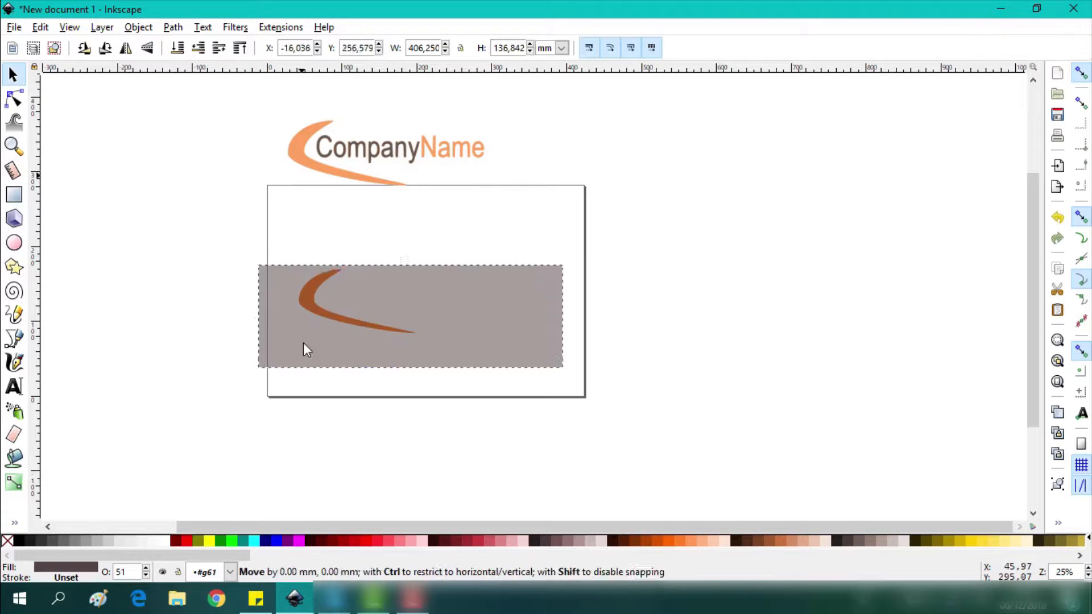
key("Up")
key("Up")
key("Up")
Step: Clip the logo's brown Company path and its top orange path using the rectangle around the detached swoosh
left_click(332, 162, "shift")
left_click(310, 165, "shift")
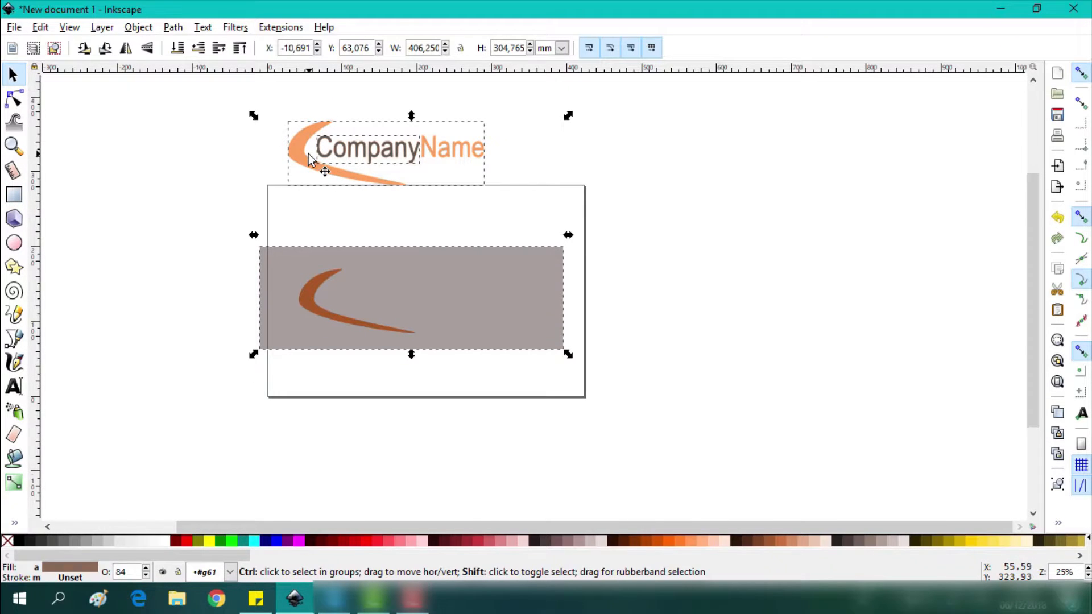
left_click(138, 27)
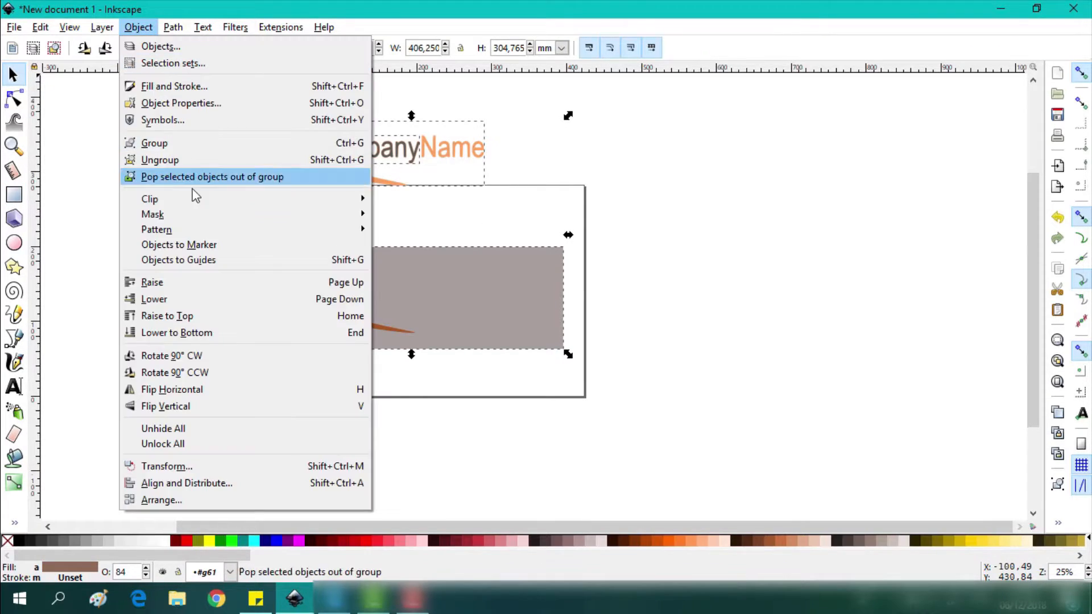
mouse_move(353, 198)
left_click(401, 199)
Step: Move the traced logo down and to the right, and draw a new rectangle about 343 mm wide around the detached swoosh
left_click(343, 185)
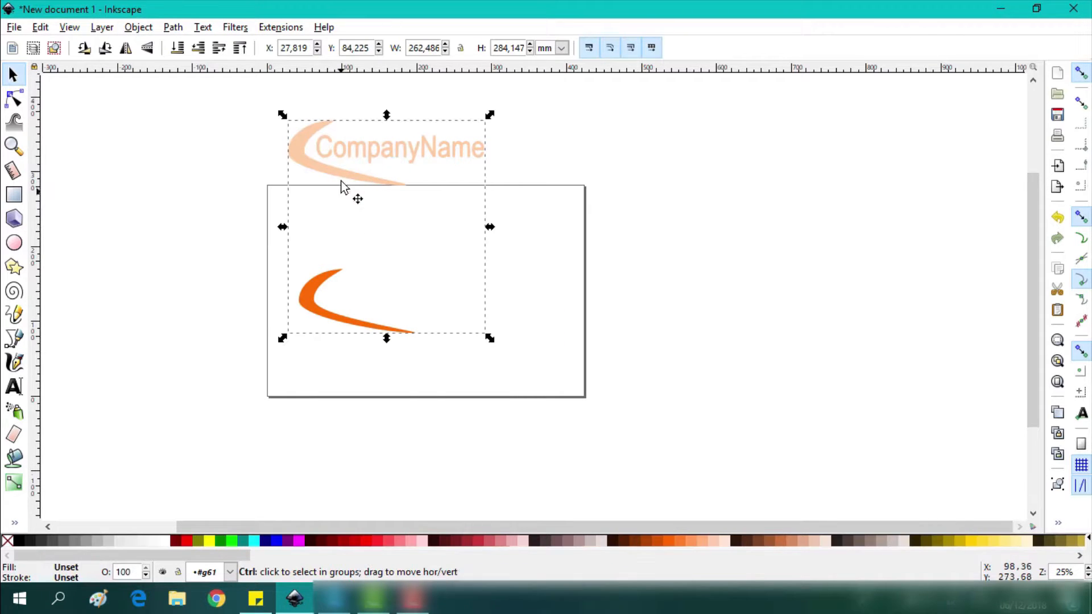
left_click(341, 165, "ctrl")
key("ctrl+x")
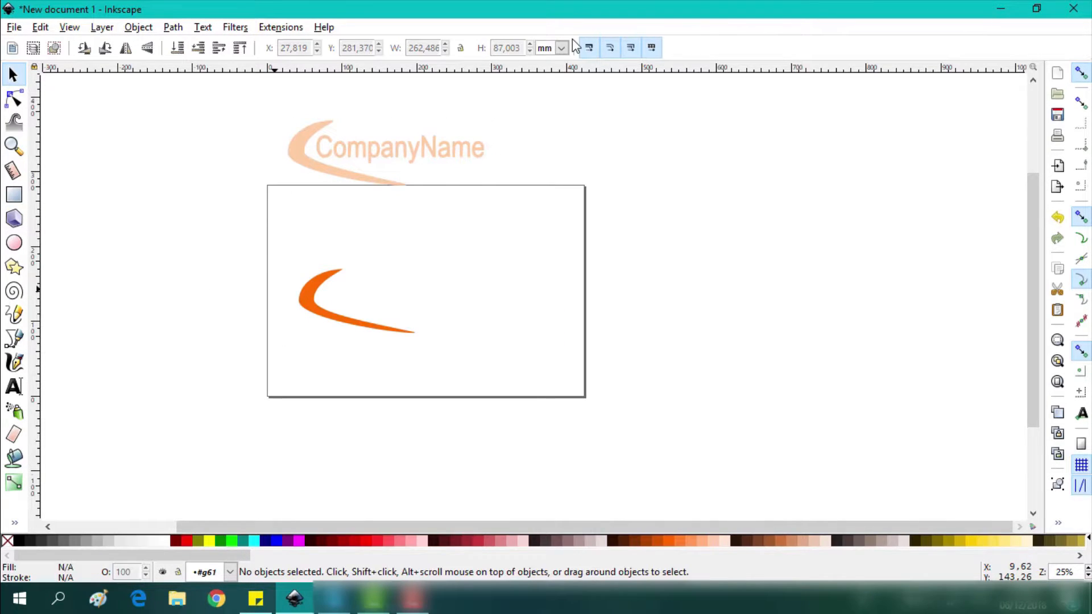
mouse_move(319, 308)
left_mouse_down()
mouse_move(190, 316)
mouse_move(369, 331)
left_mouse_up()
left_click(14, 194)
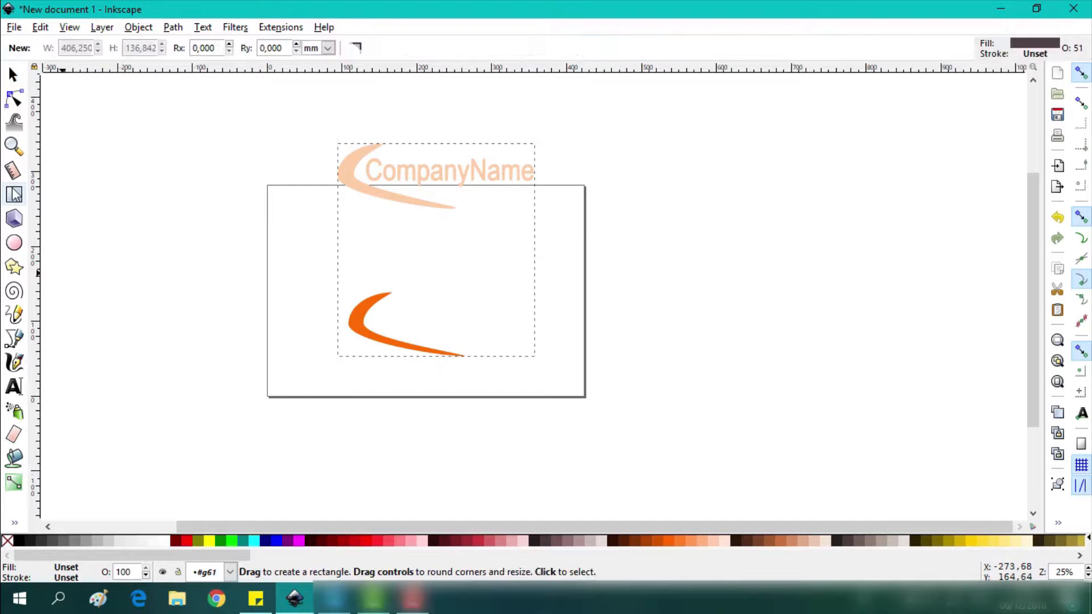
left_click_drag(280, 265, 537, 386)
Step: Clip the remaining peach logo path using the new rectangle, and move the isolated swoosh up and left on the page
key("s")
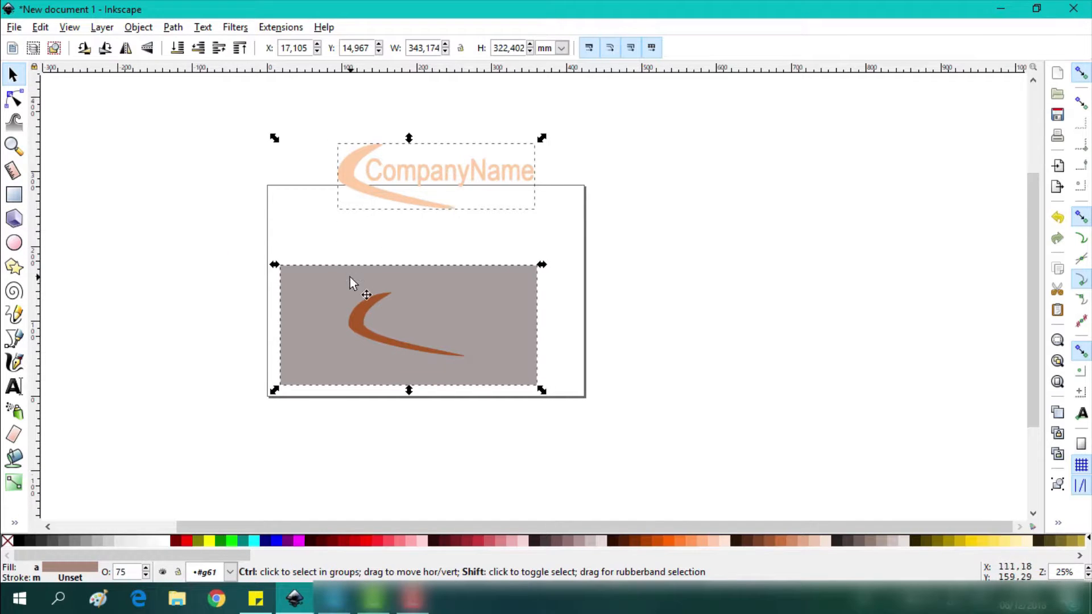
left_click(138, 26)
left_click(390, 199)
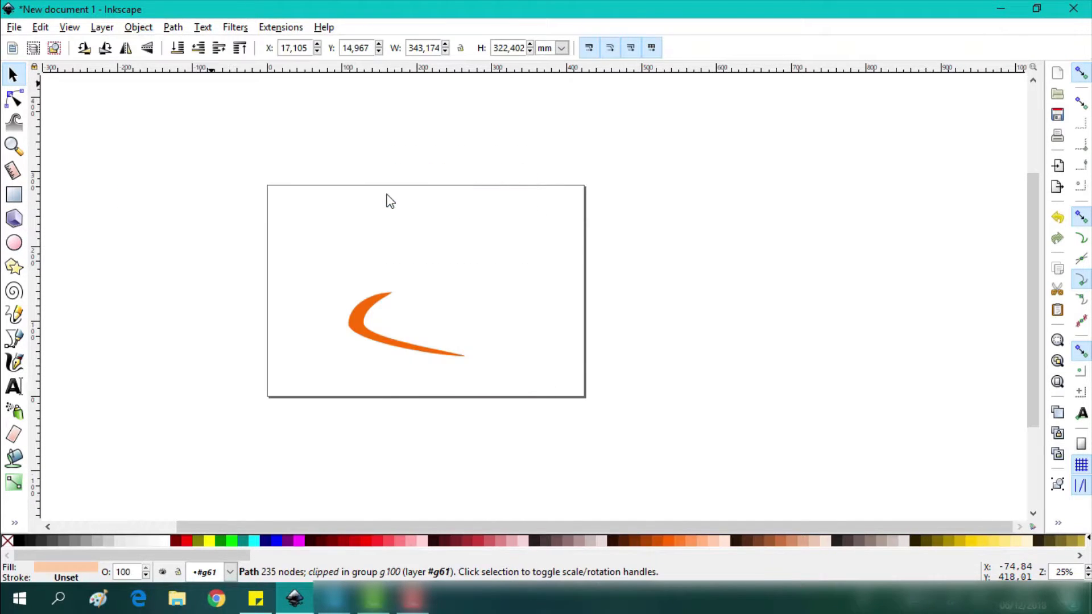
left_click_drag(376, 321, 332, 275)
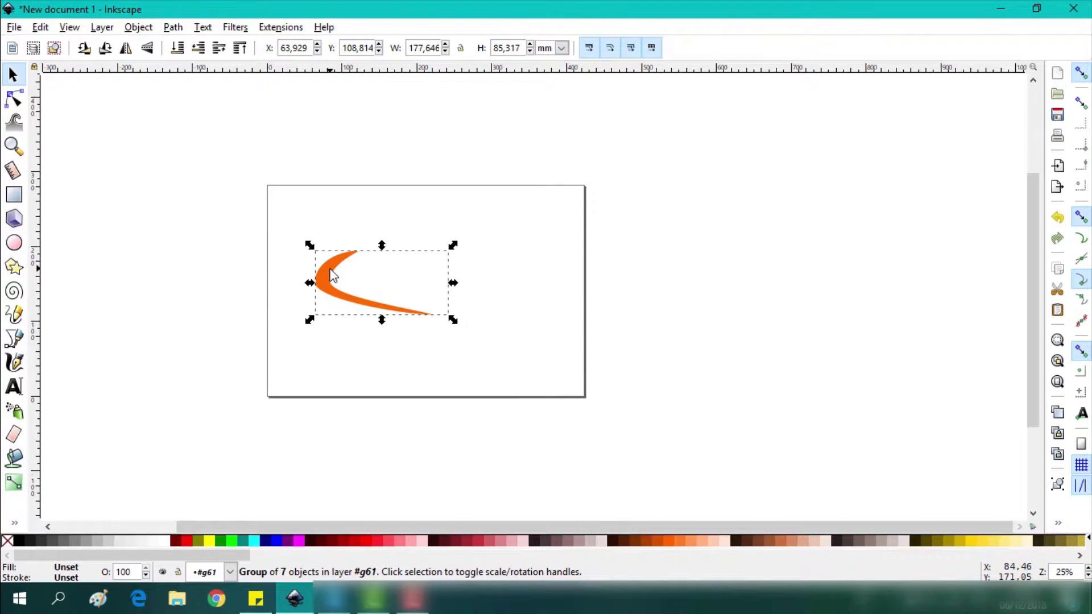
Step: Add a flowed text frame beside the swoosh's upper tip containing the text NOVANET
left_click(17, 386)
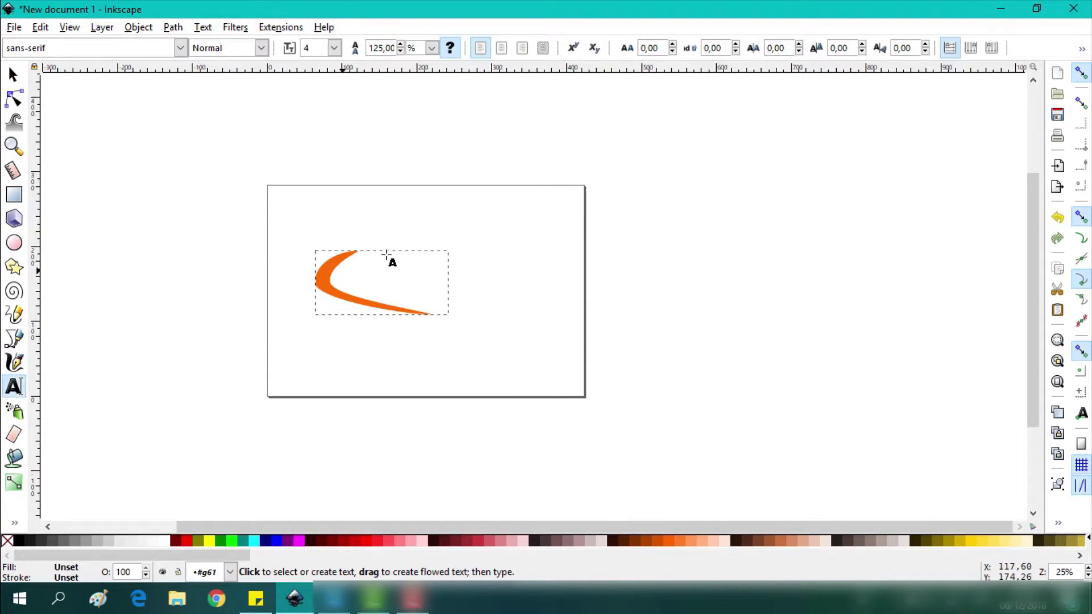
left_click_drag(370, 246, 502, 287)
type("NOVA")
scroll(373, 267, "up", 3)
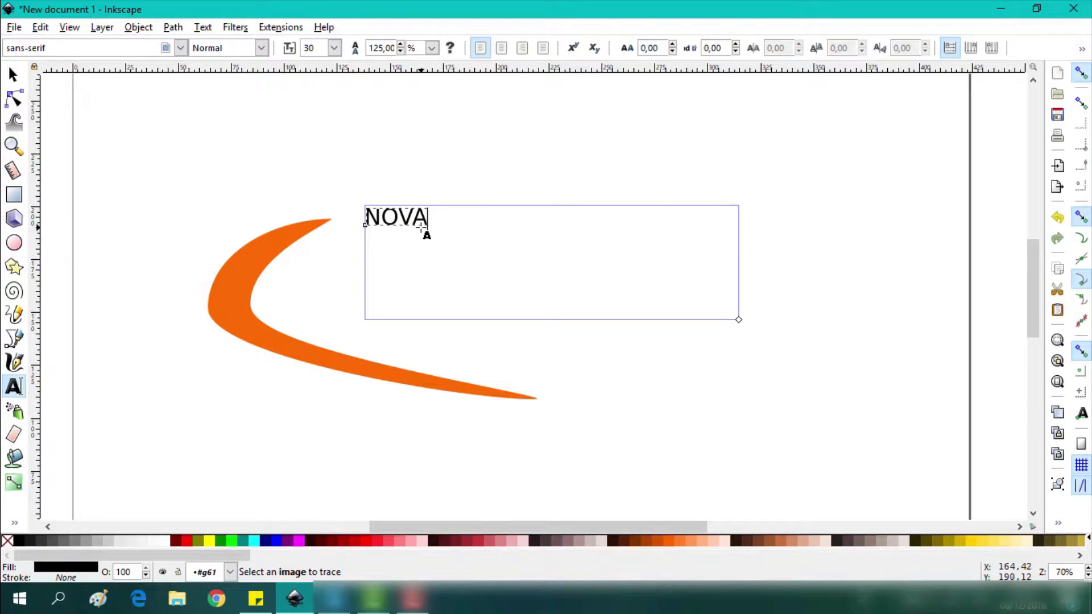
type("NET")
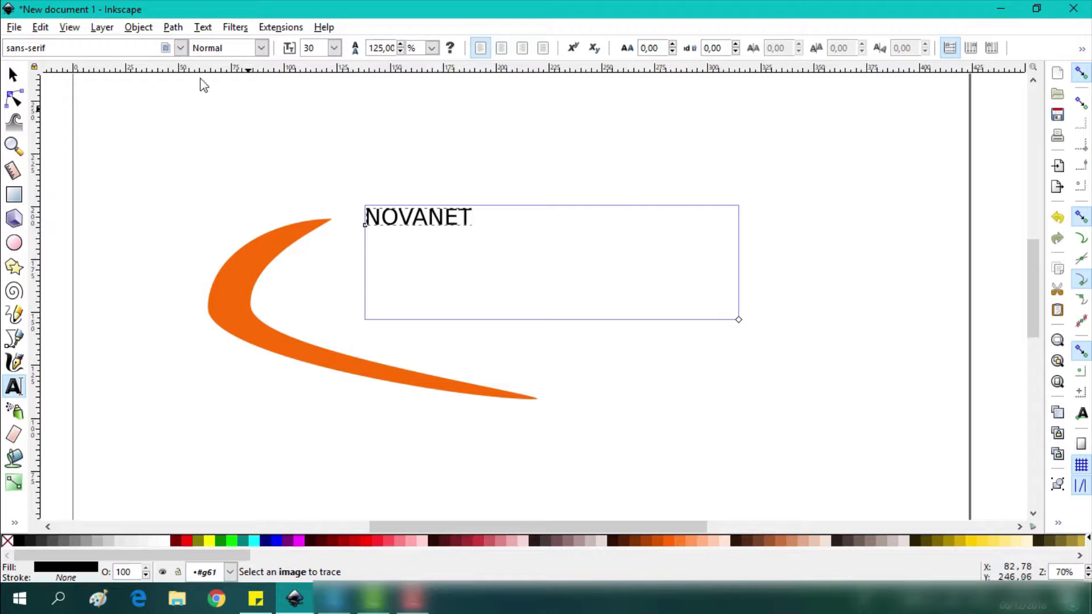
Step: Set the whole NOVANET text to the Simplified Arabic Fixed font in Normal style
key("ctrl+a")
left_click(180, 48)
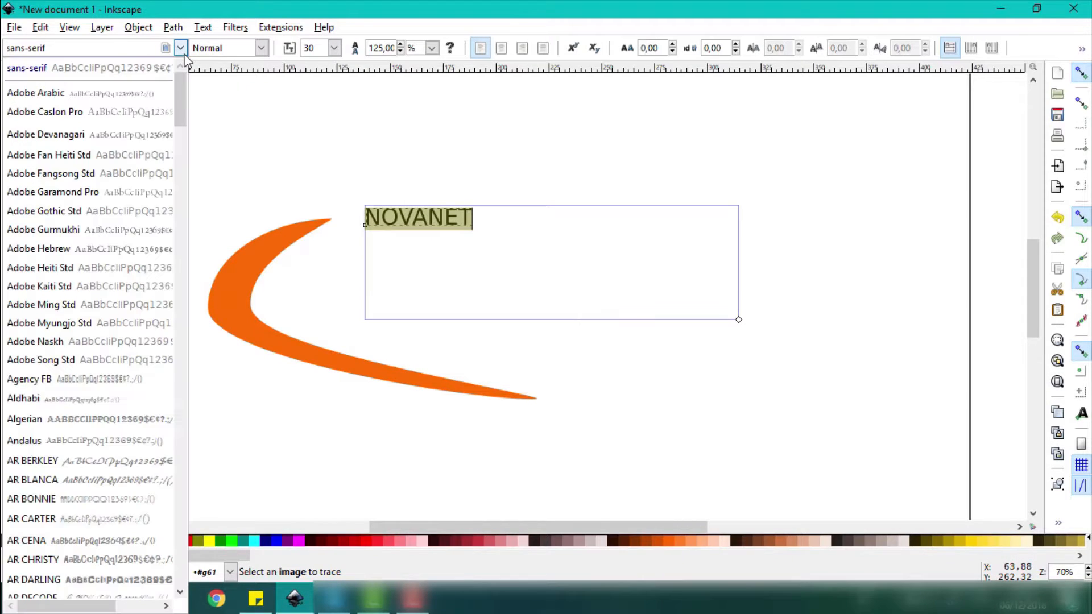
scroll(146, 97, "down", 15)
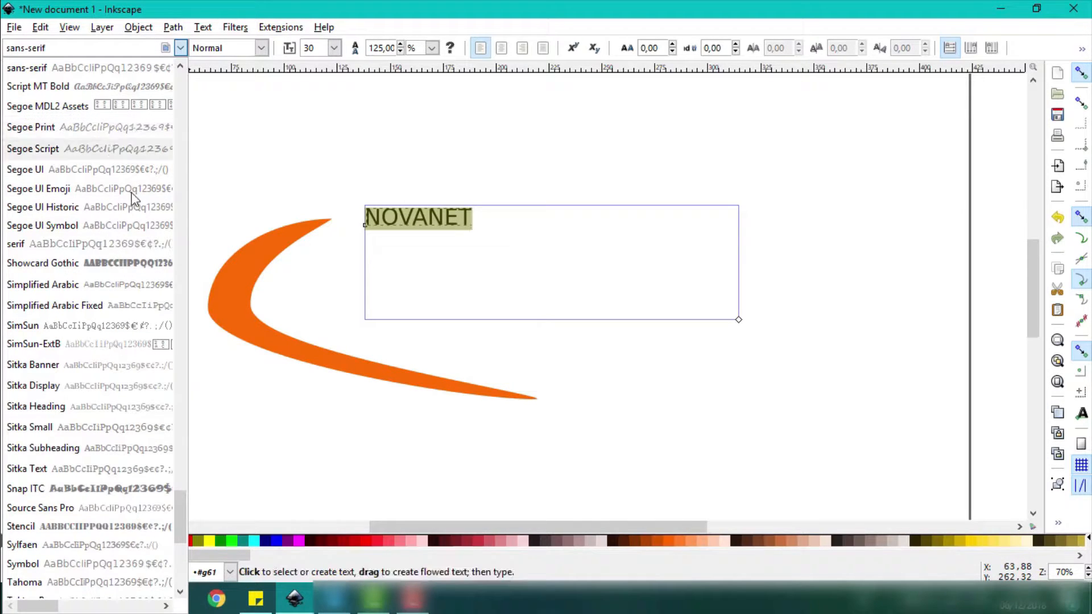
left_click(130, 307)
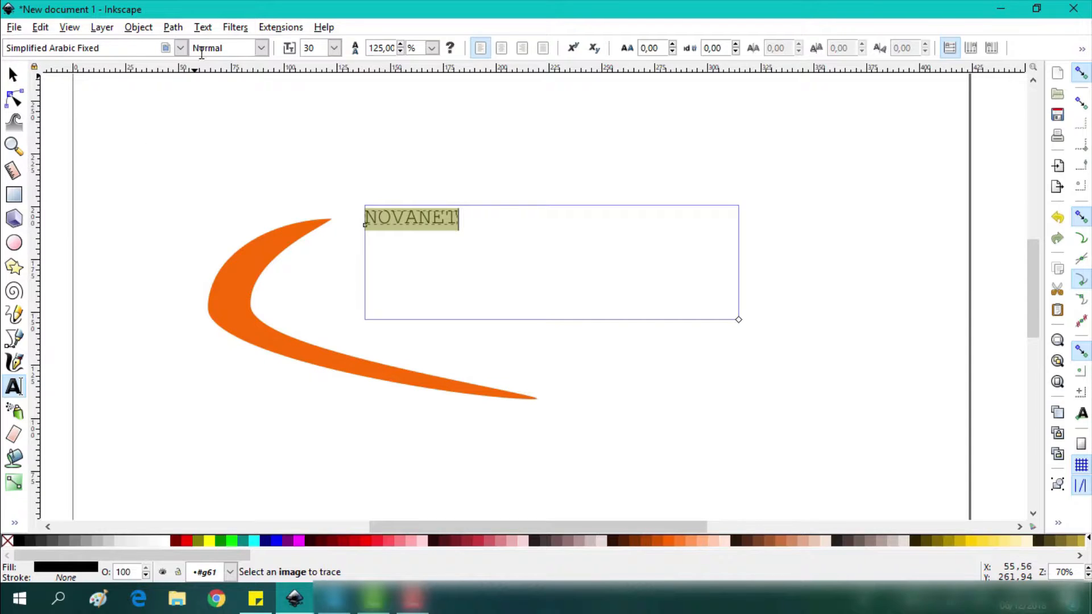
left_click(263, 47)
left_click(213, 67)
Step: Set the font size of the NOVANET text to 40
left_click(334, 48)
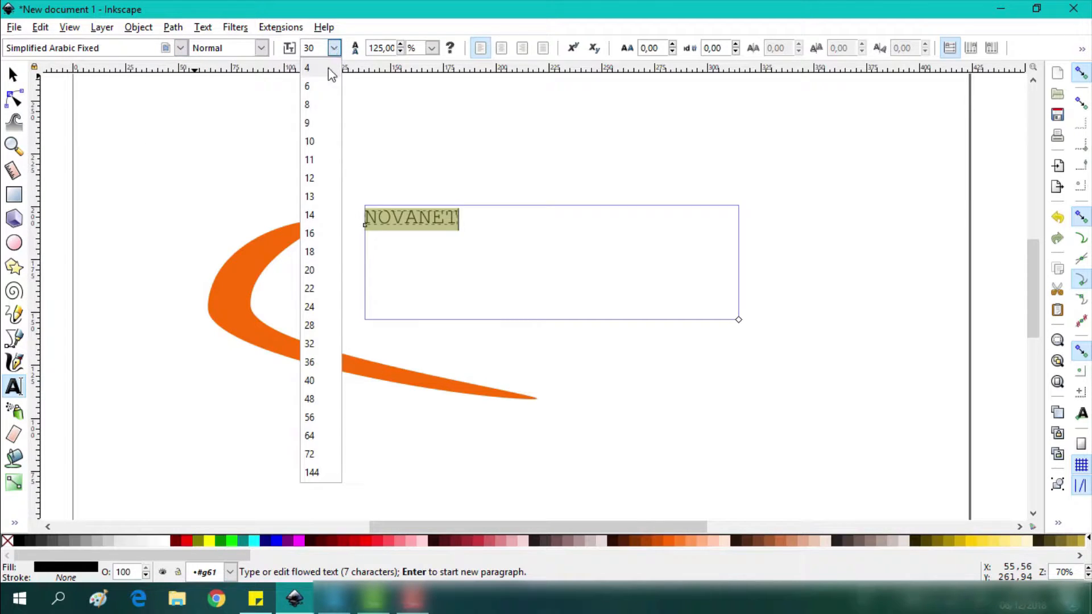
left_click(315, 253)
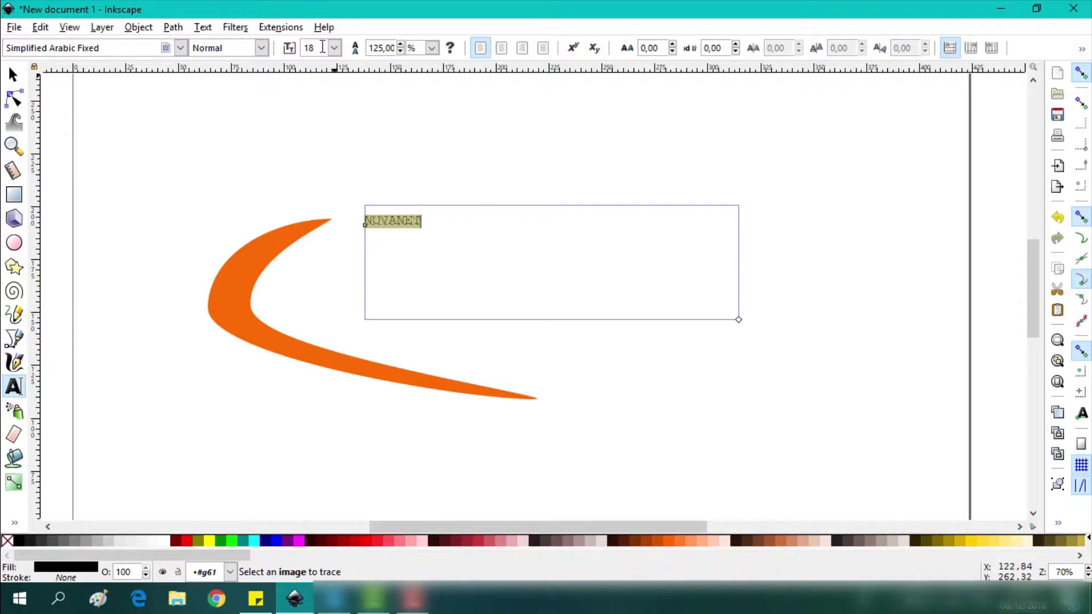
left_click(333, 50)
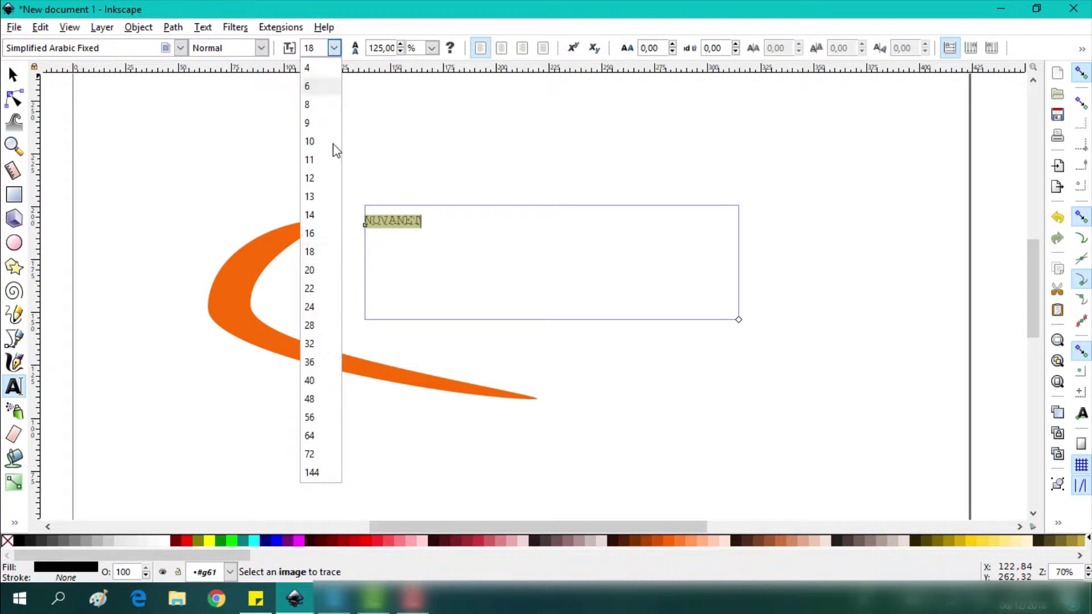
left_click(316, 380)
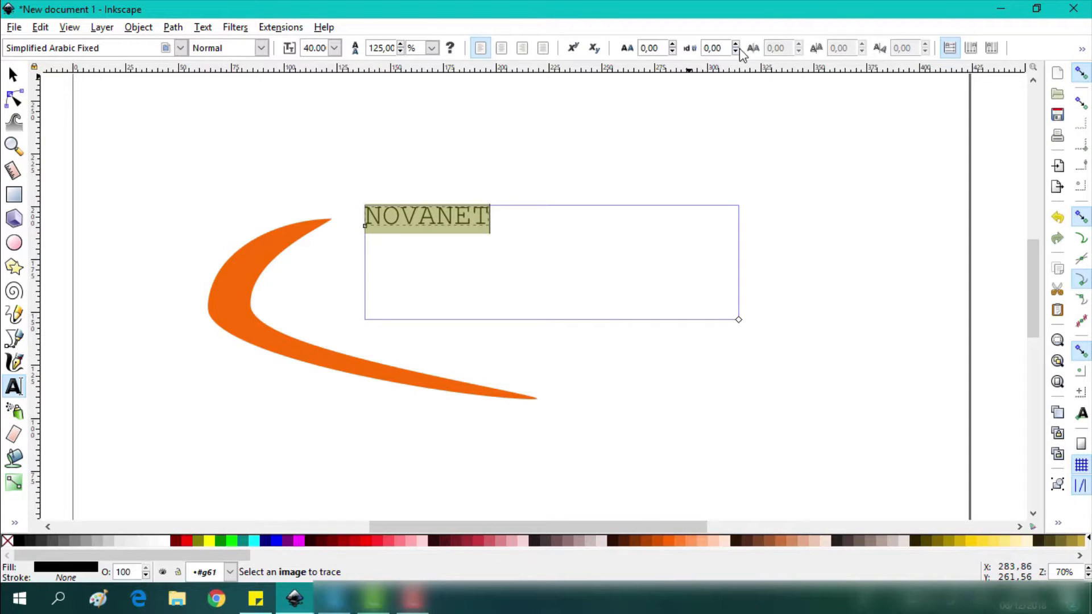
Step: Increase the letter spacing of the NOVANET text to 12.71
left_click(673, 45)
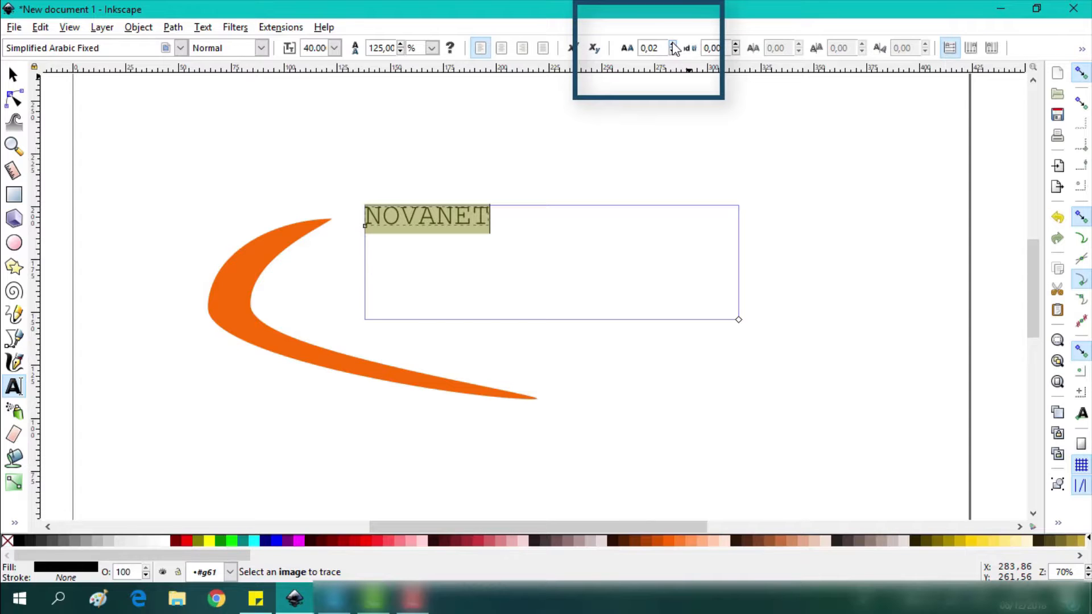
left_click(672, 45)
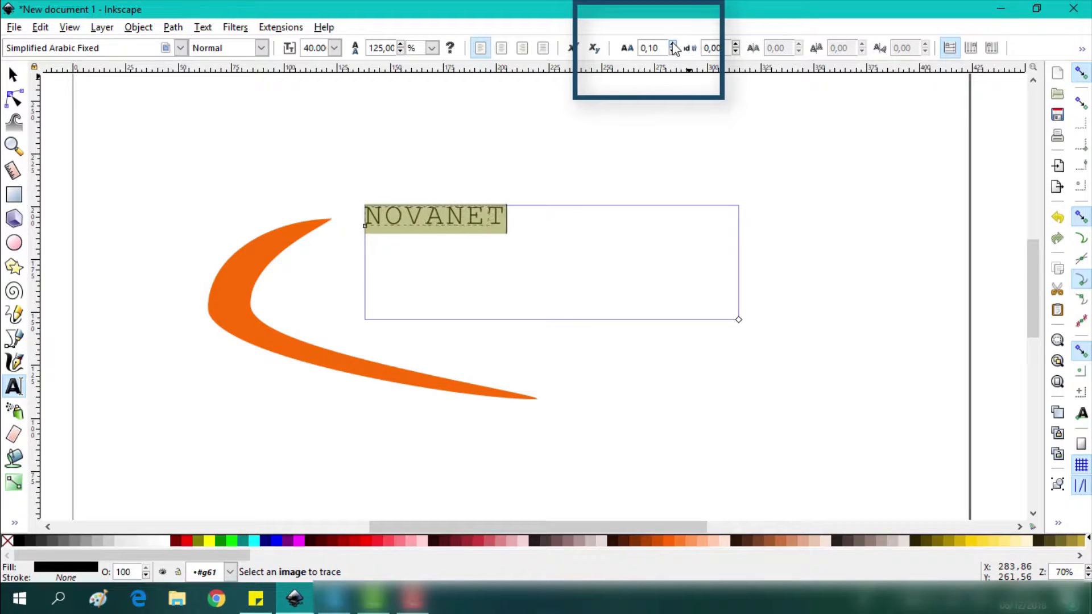
left_click_drag(672, 44, 672, 45)
scroll(218, 141, "down", 3)
Step: Change the font of the NOVANET text to Verdana
left_click(181, 47)
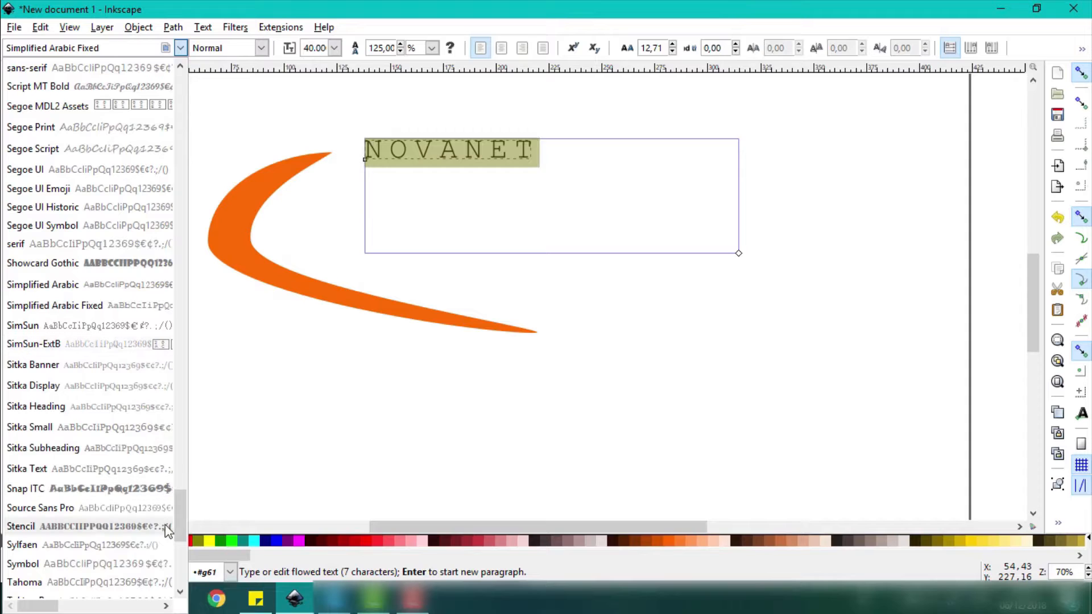
left_click_drag(176, 518, 172, 555)
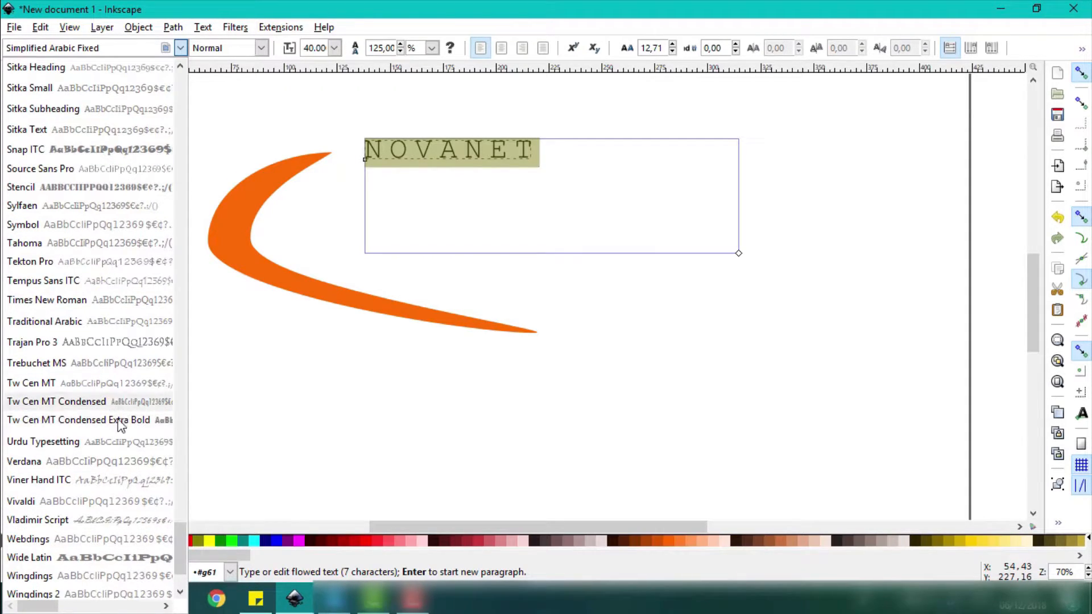
left_click(118, 462)
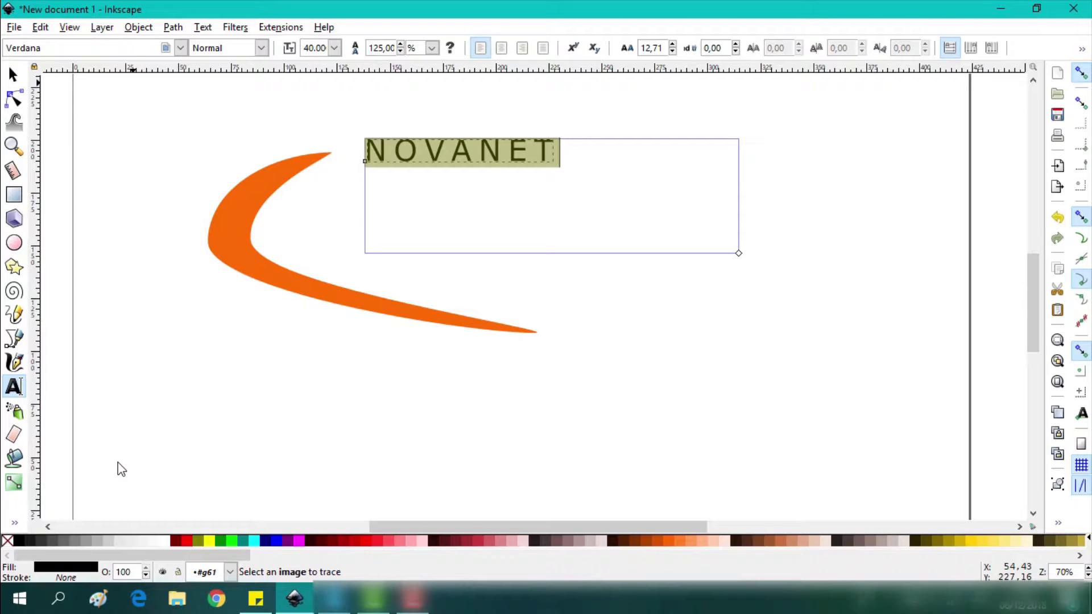
Step: Fill the NOVANET text with the swoosh's orange, sampled using the Dropper tool
left_click(16, 523)
left_click(53, 534)
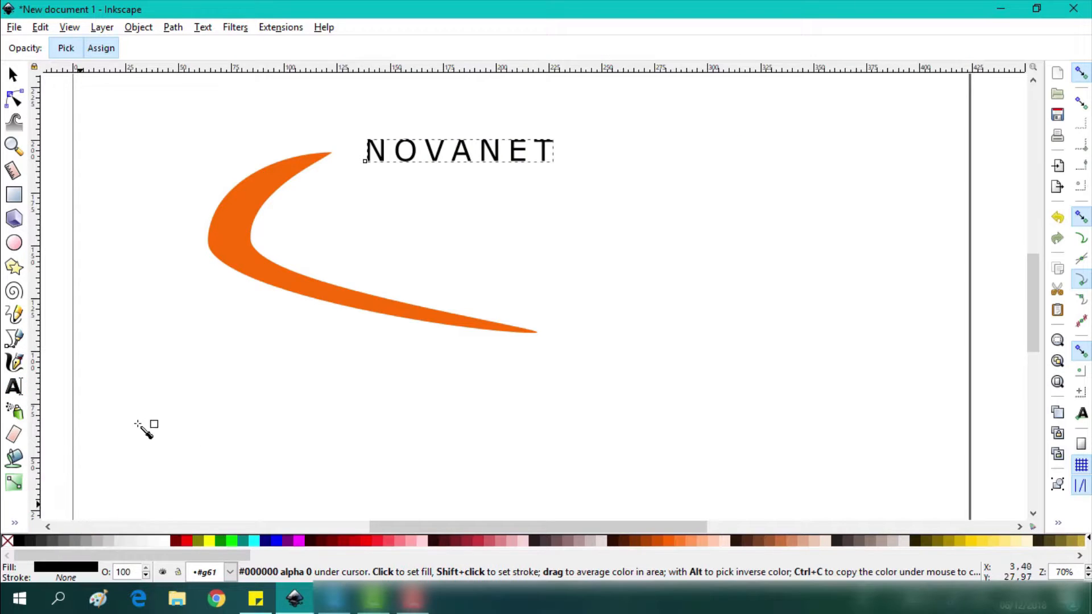
left_click(244, 212)
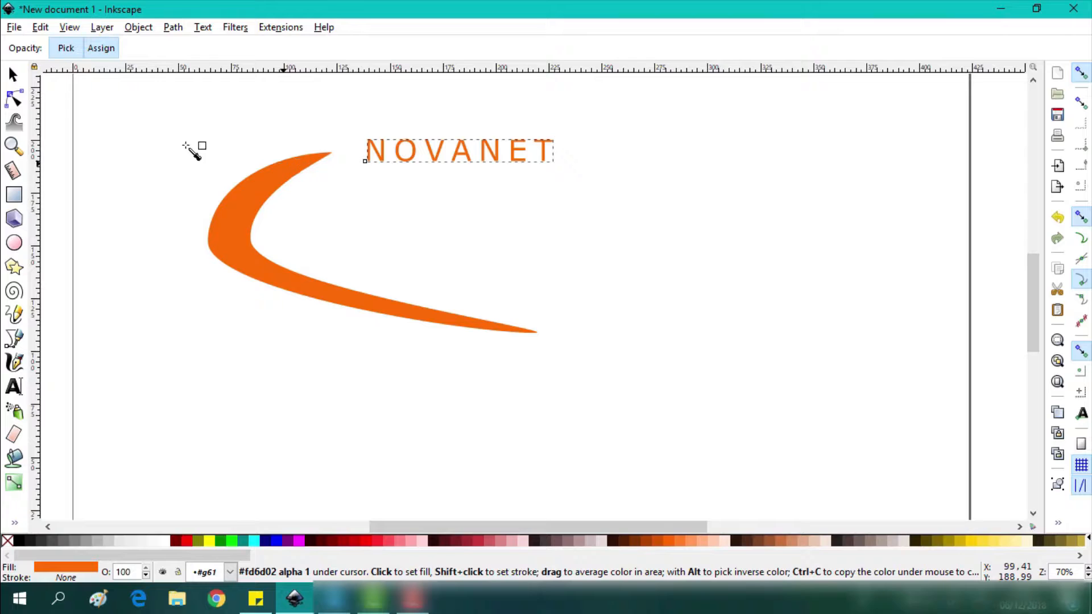
Step: Select the swoosh group, open its Fill and Stroke settings and apply a linear gradient fill
left_click(12, 74)
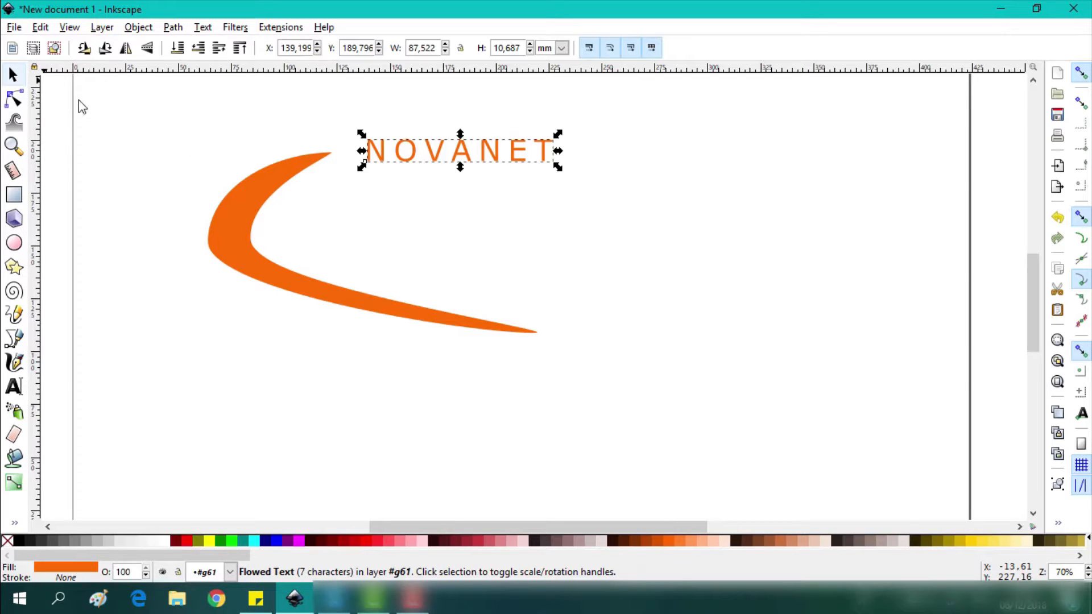
left_click(257, 195)
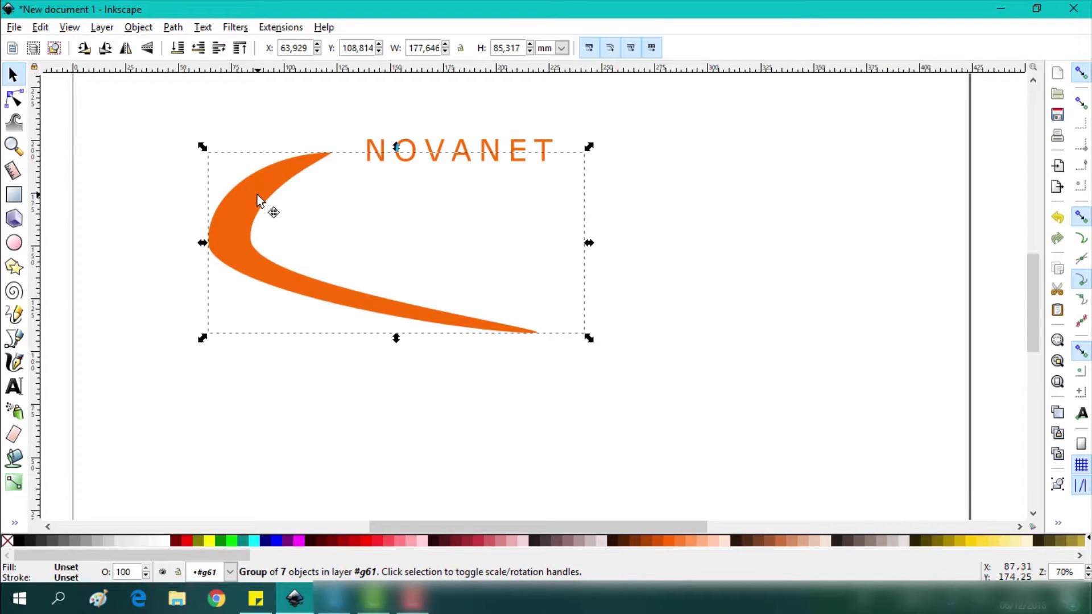
left_click(204, 28)
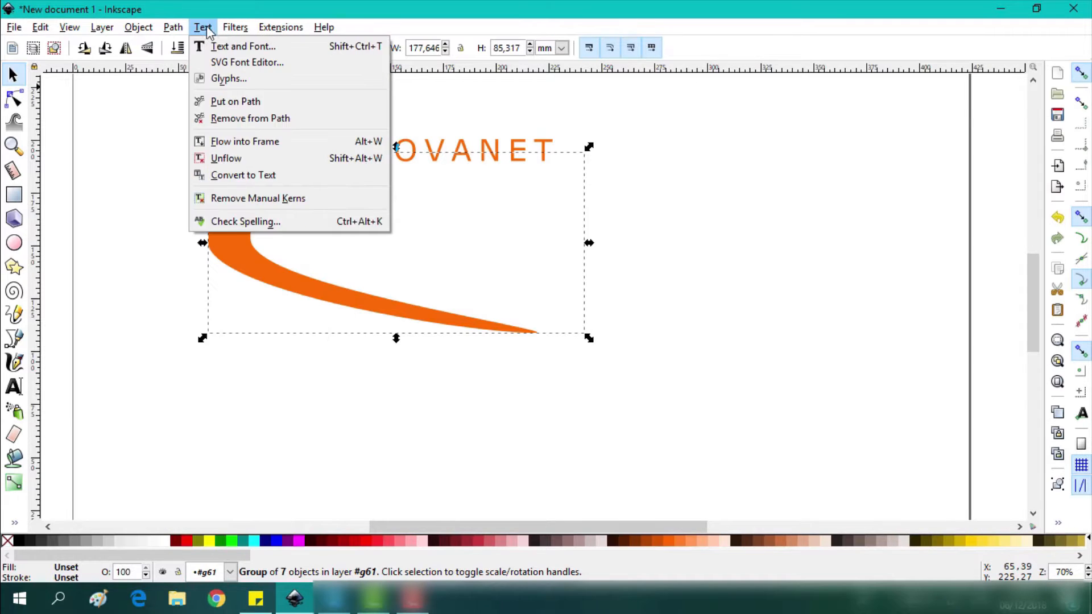
left_click(203, 28)
left_click(140, 28)
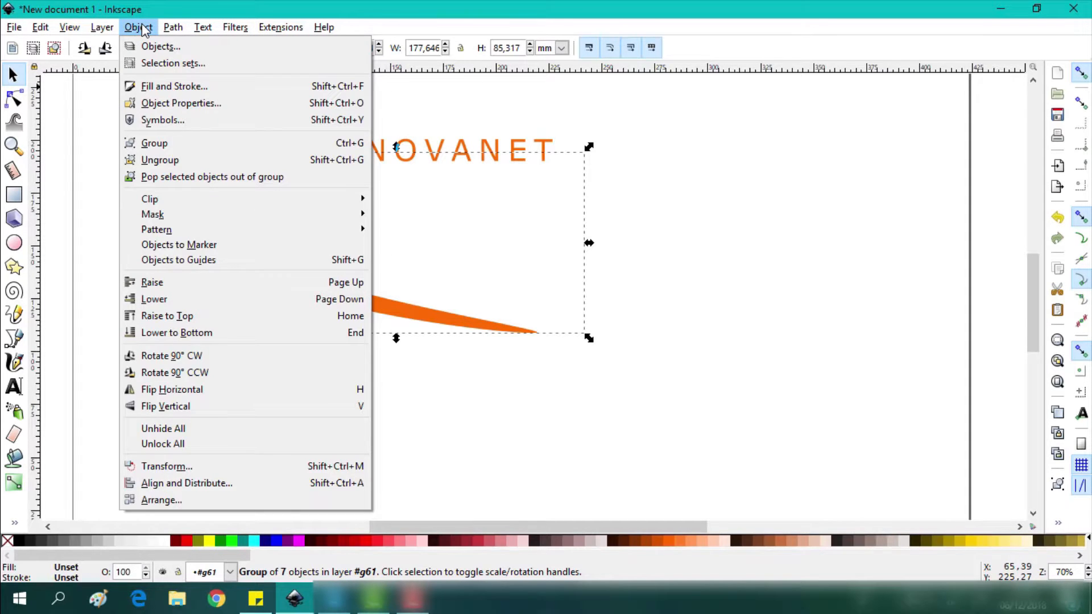
left_click(165, 86)
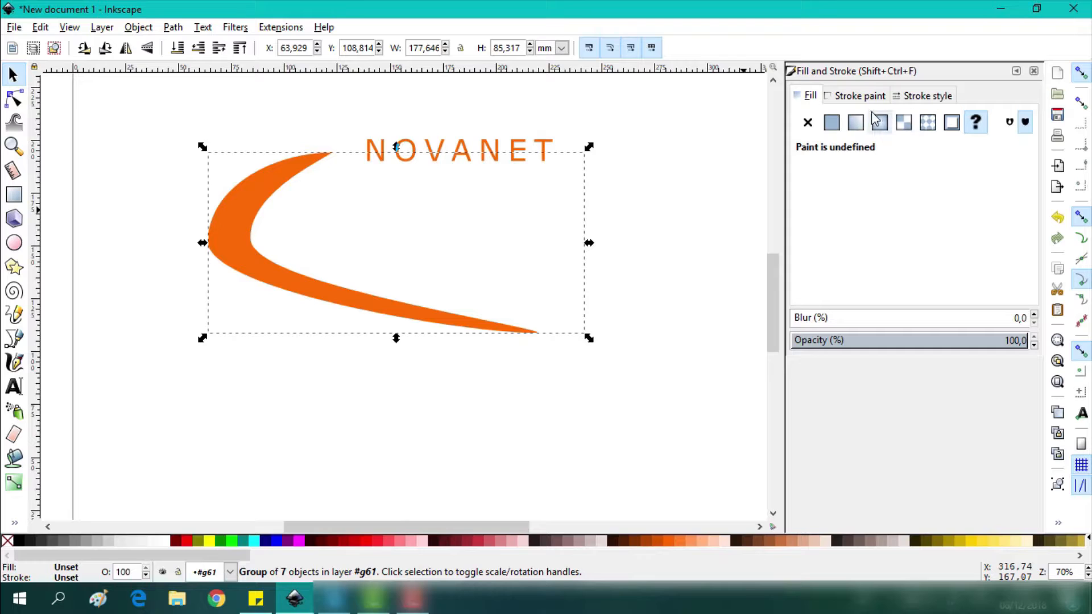
left_click(855, 122)
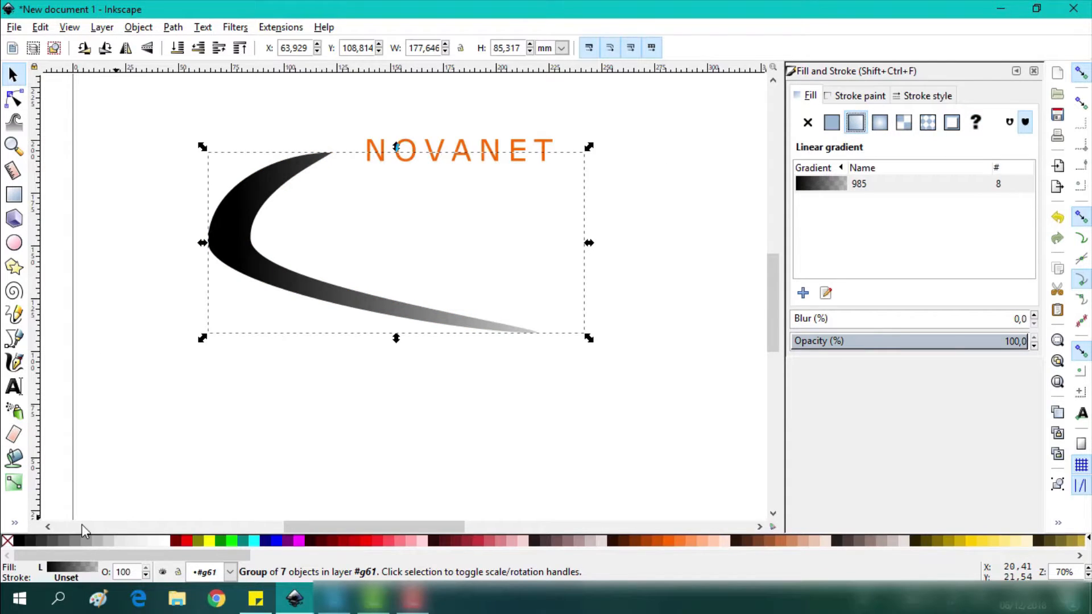
Step: Recolor the swoosh with purple 660080ff from the palette and turn that fill into a linear gradient
left_click(15, 458)
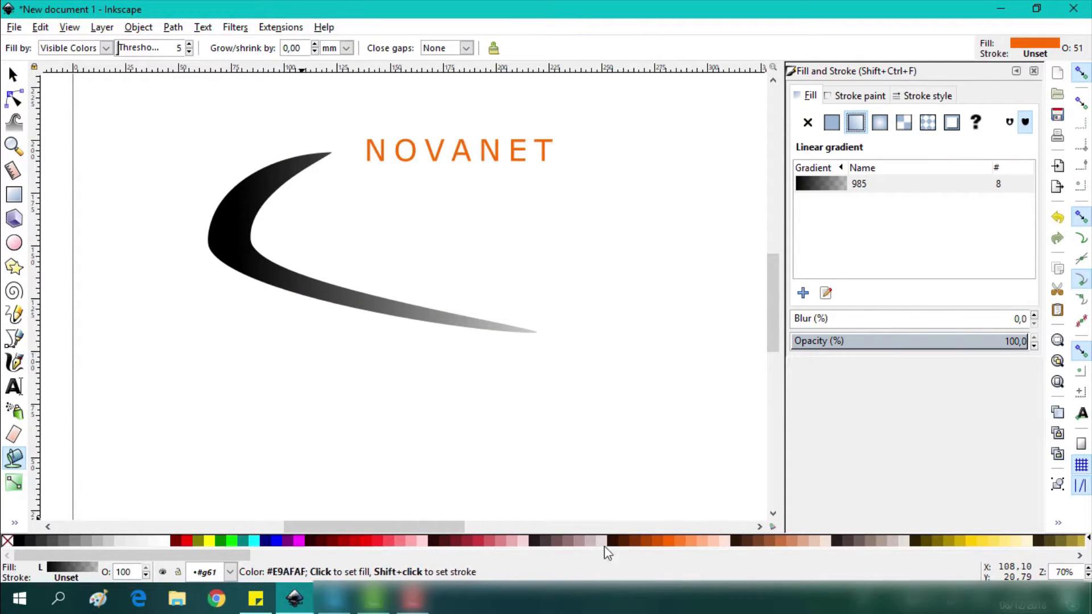
left_click_drag(216, 556, 883, 557)
left_click(809, 542)
left_click(814, 545)
left_click(895, 545)
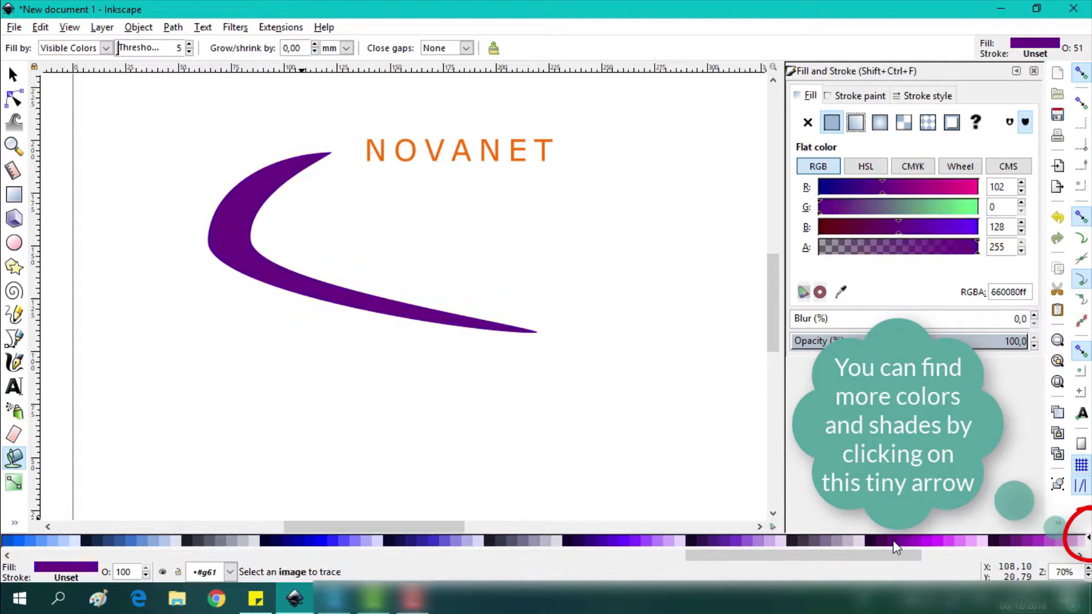
left_click(855, 123)
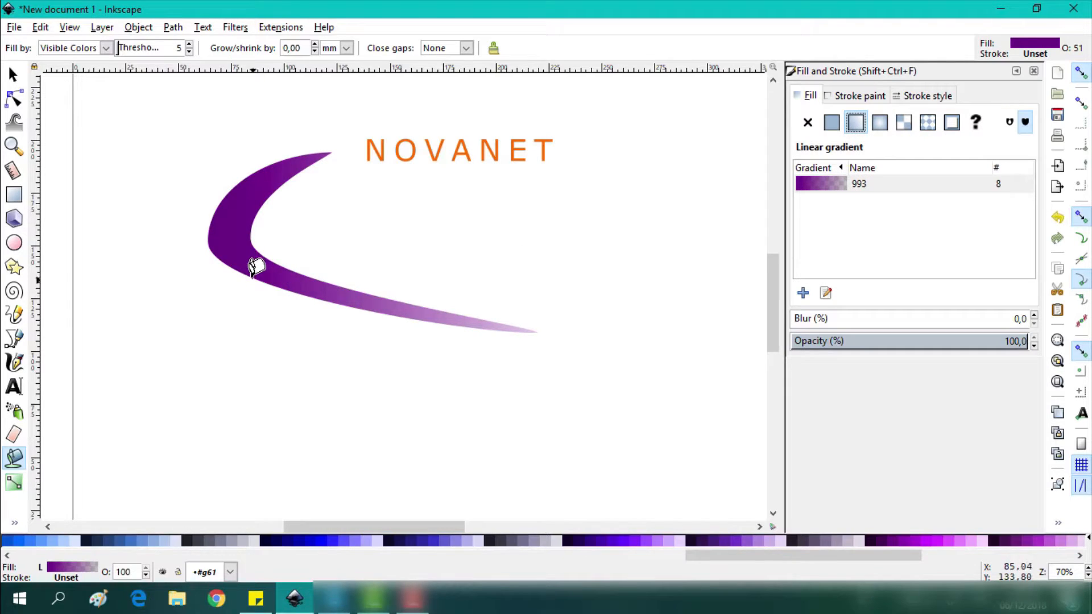
Step: Shift the purple swoosh group slightly to the right and down, and duplicate it in place
left_click(13, 75)
mouse_move(230, 224)
left_mouse_down()
mouse_move(220, 235)
mouse_move(234, 224)
mouse_move(235, 238)
left_mouse_up()
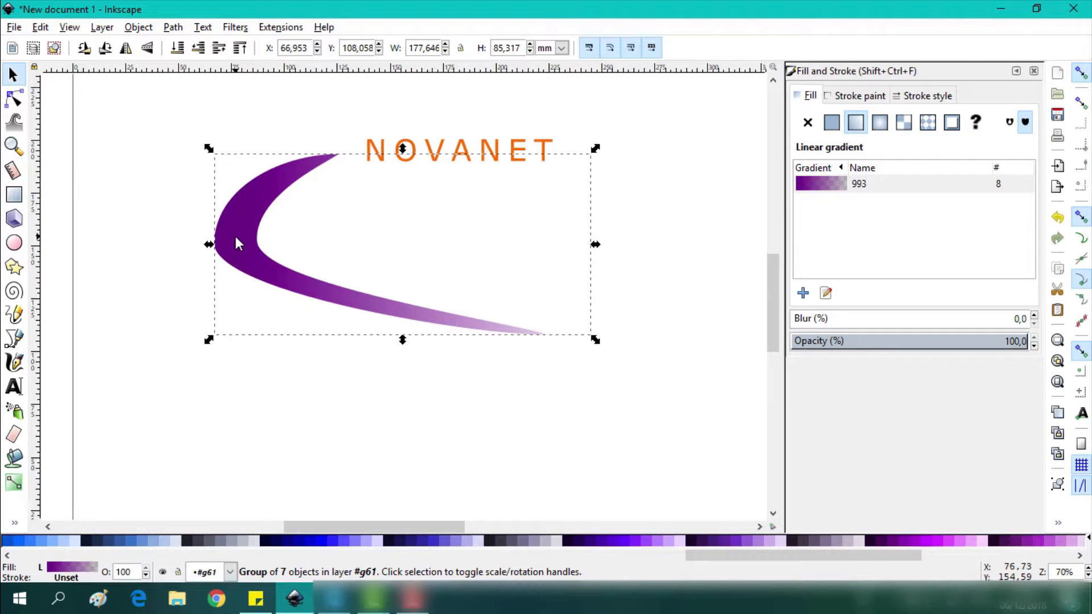
key("ctrl+d")
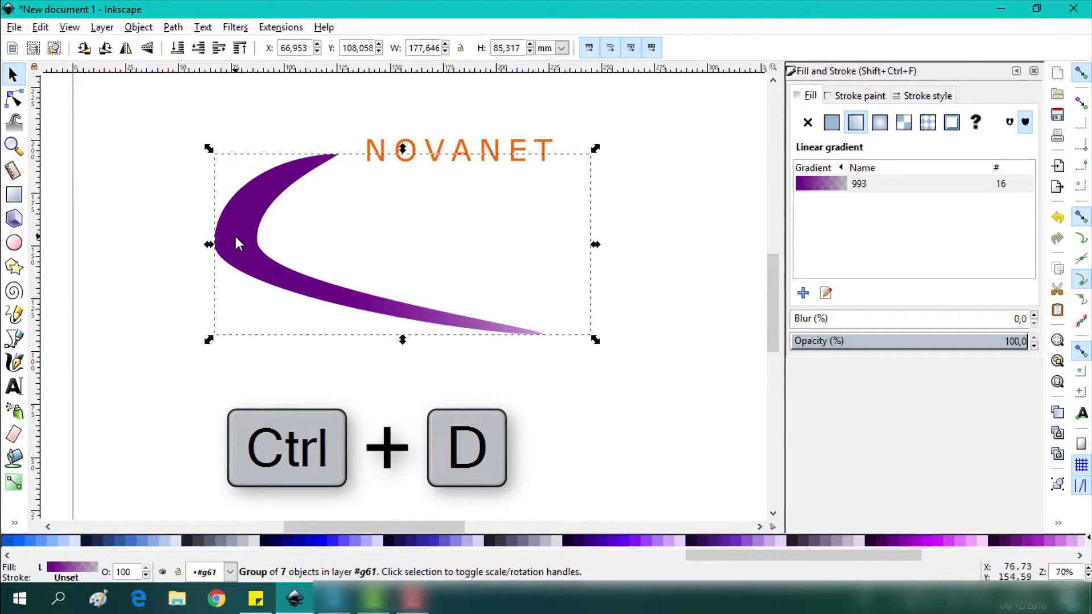
Step: Nudge the duplicated swoosh slightly down and to the right so it sits offset from the original
mouse_move(238, 239)
left_mouse_down()
mouse_move(223, 253)
mouse_move(234, 246)
left_mouse_up()
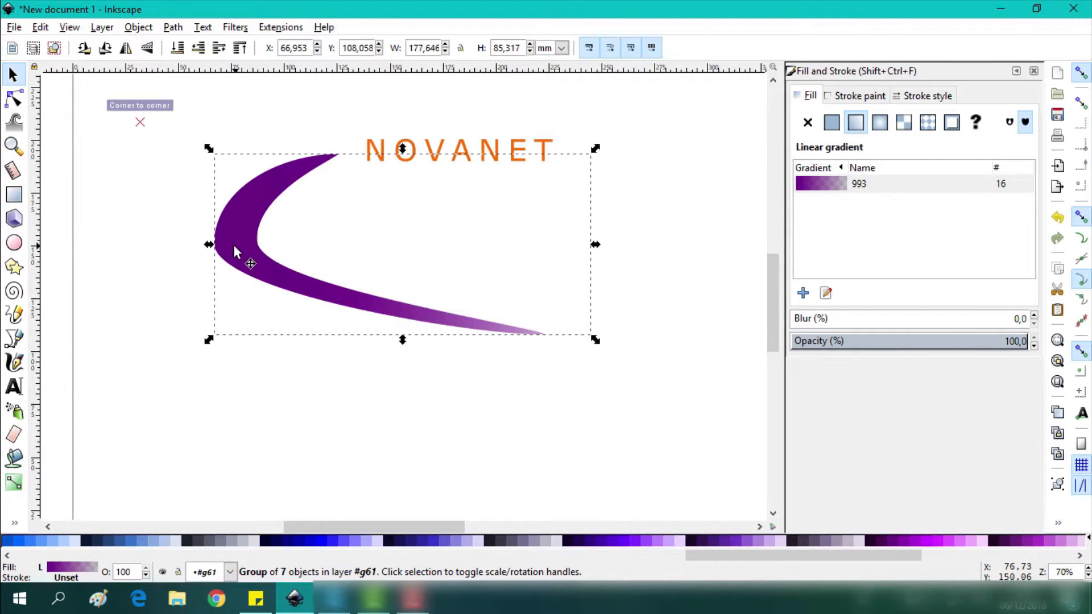
scroll(234, 247, "up", 5, "ctrl")
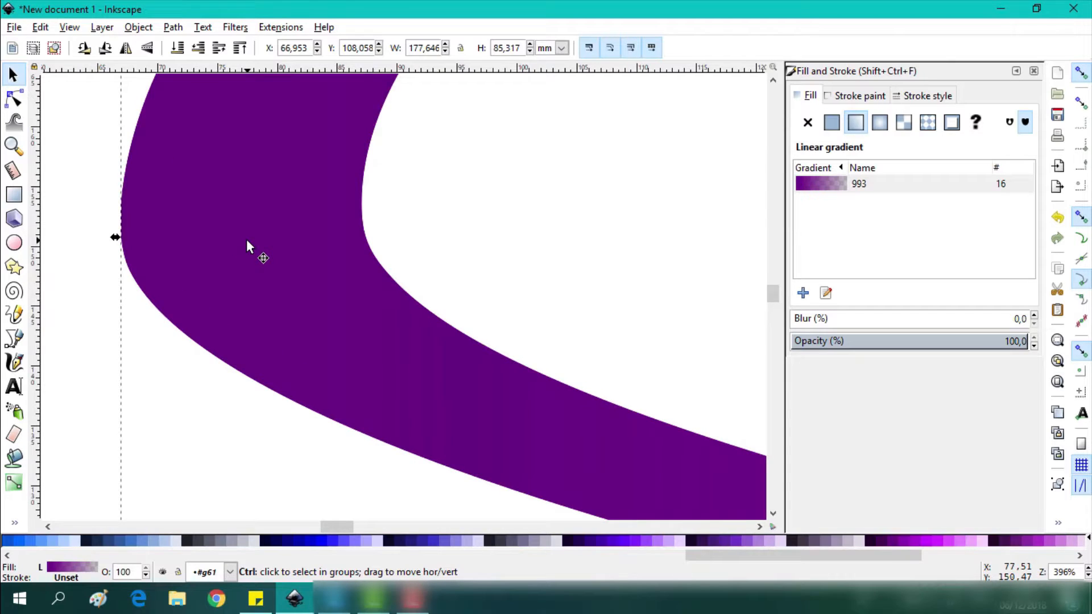
scroll(246, 239, "down", 4, "ctrl")
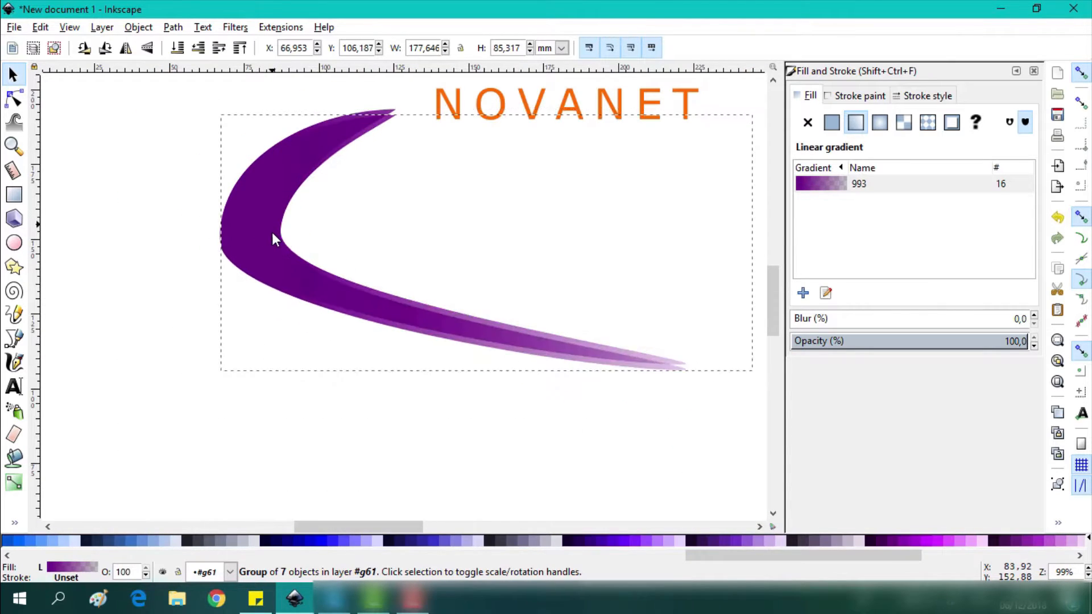
left_click_drag(272, 232, 273, 232)
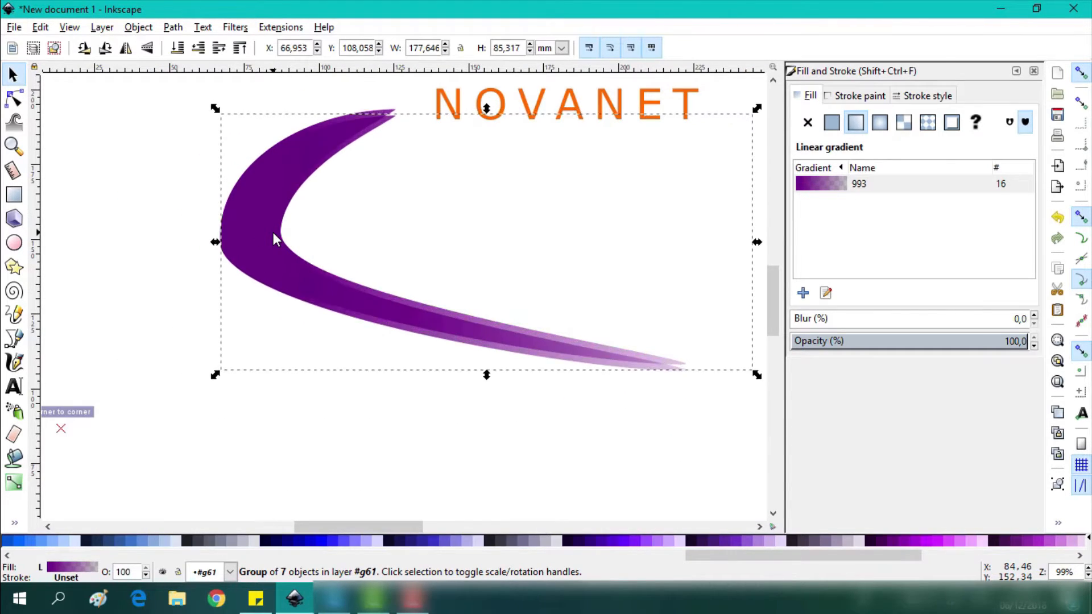
key("Down")
key("Down")
key("Down")
key("Down")
key("Down")
key("Down")
key("Down")
key("Up")
key("Up")
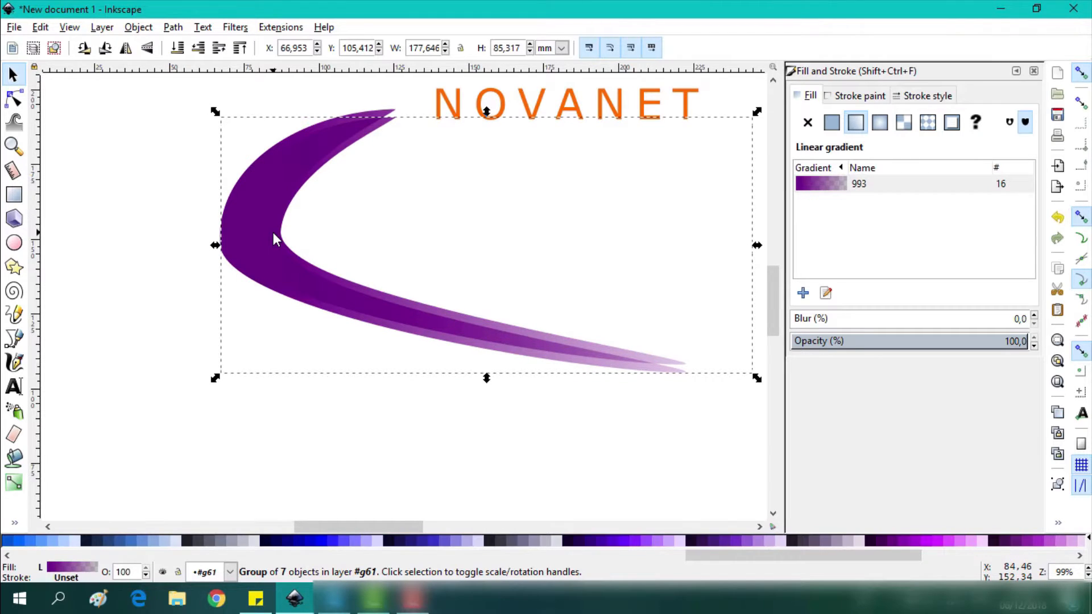
key("Right")
key("Right")
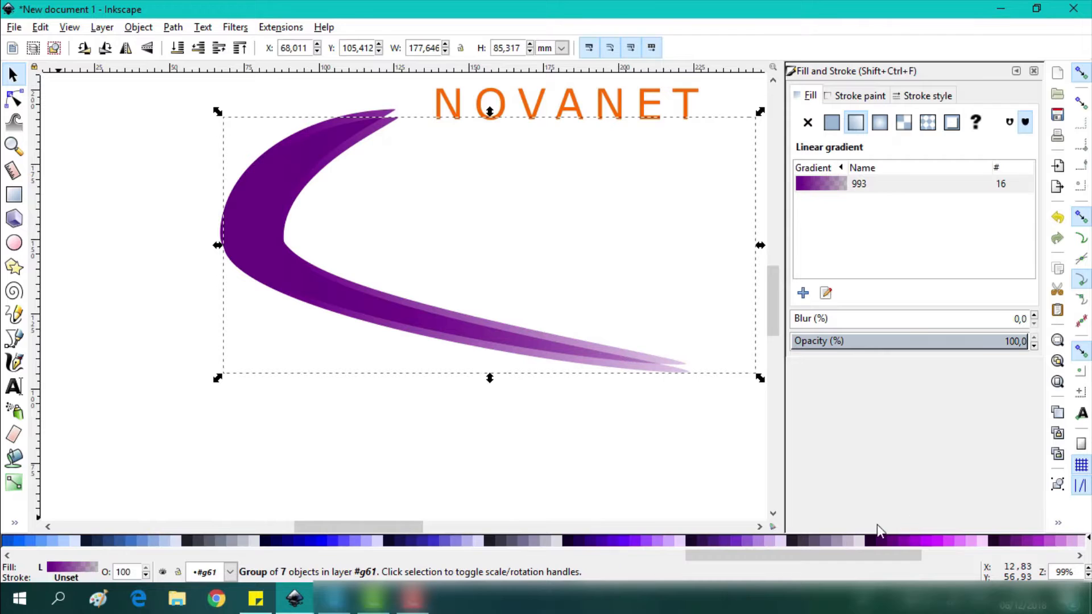
Step: Recolor the duplicated swoosh with orange FF6600 from the palette and turn that fill into a linear gradient
left_click_drag(823, 556, 250, 562)
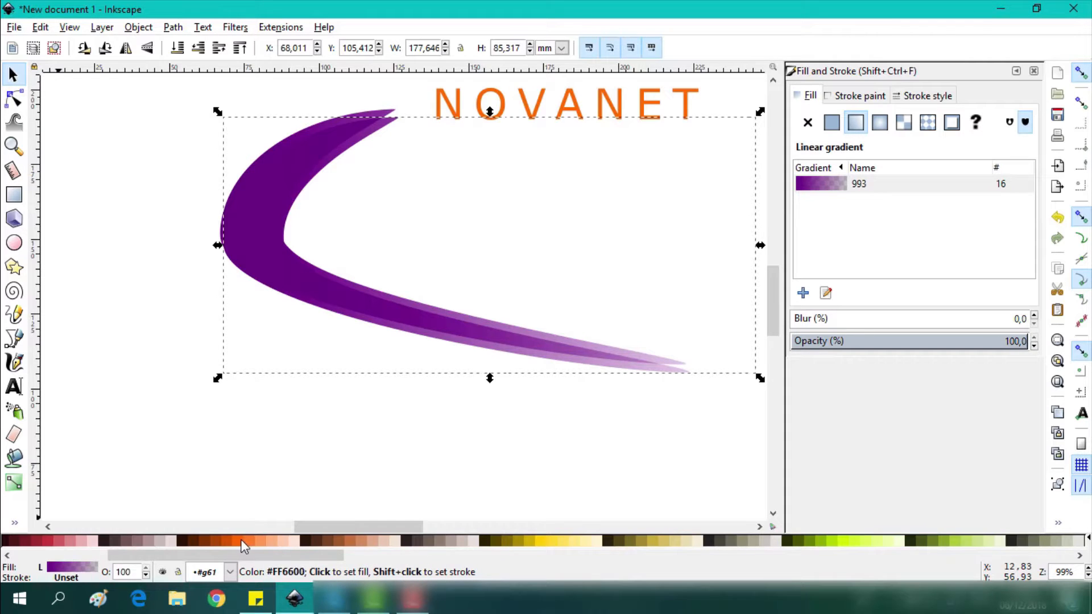
left_click(237, 540)
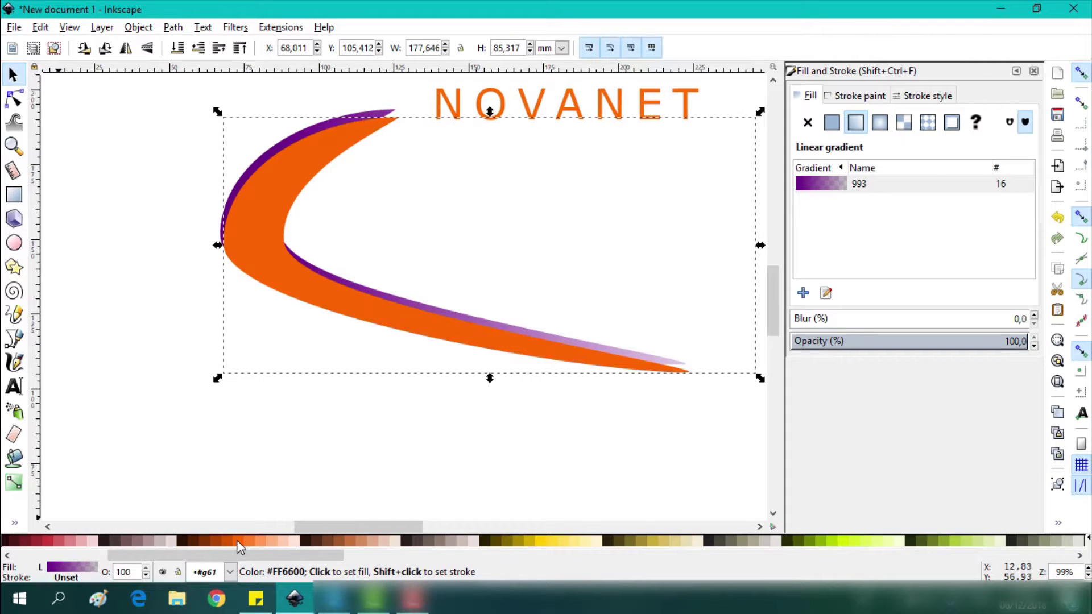
left_click(856, 126)
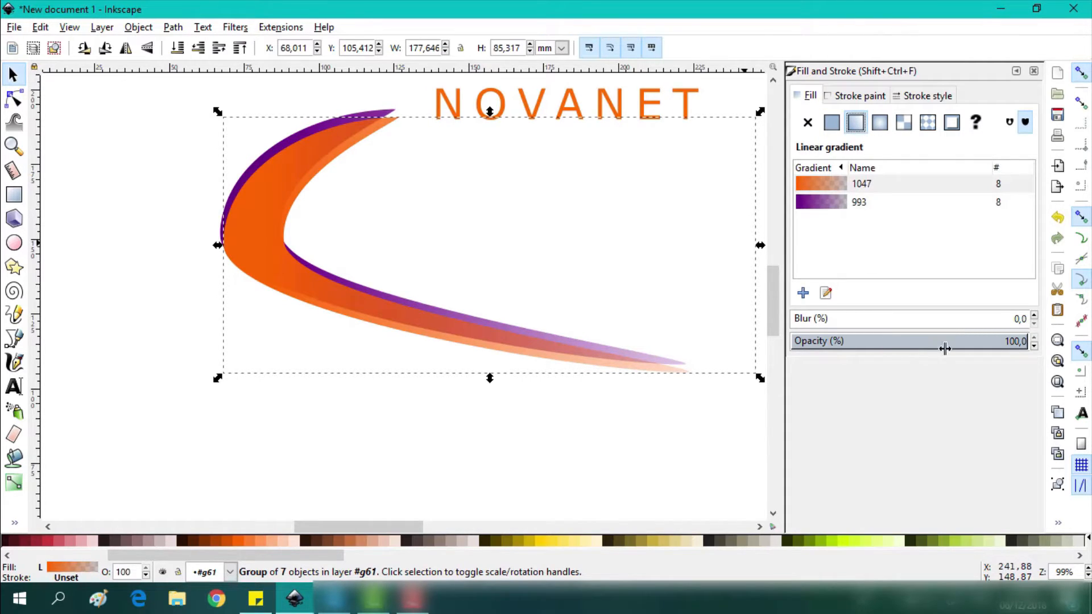
Step: Lower the orange swoosh's opacity to 38.2% and nudge it slightly upward
left_click(910, 341)
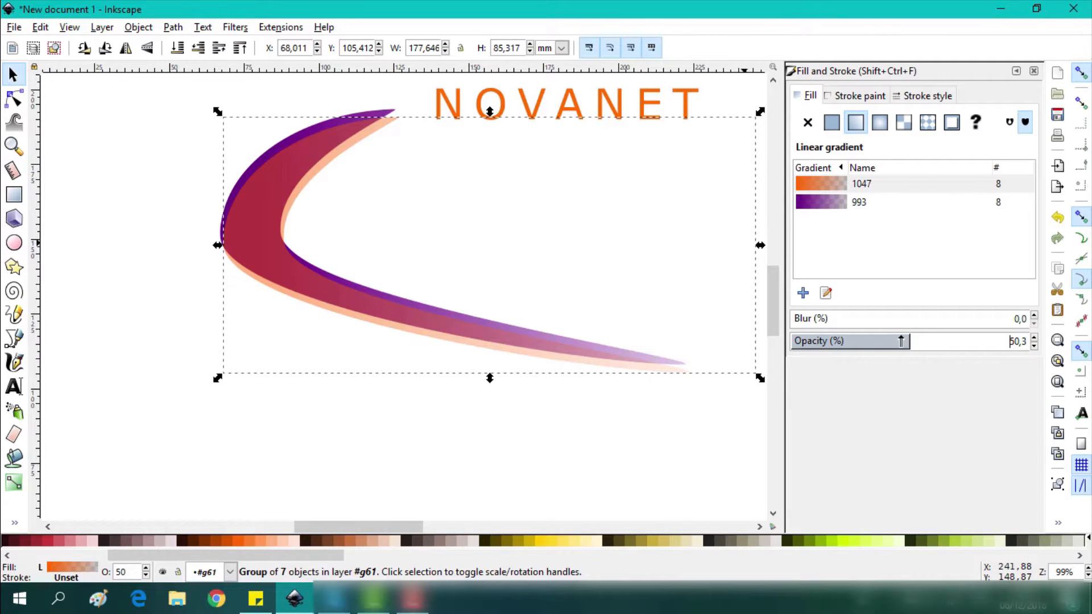
left_click(882, 341)
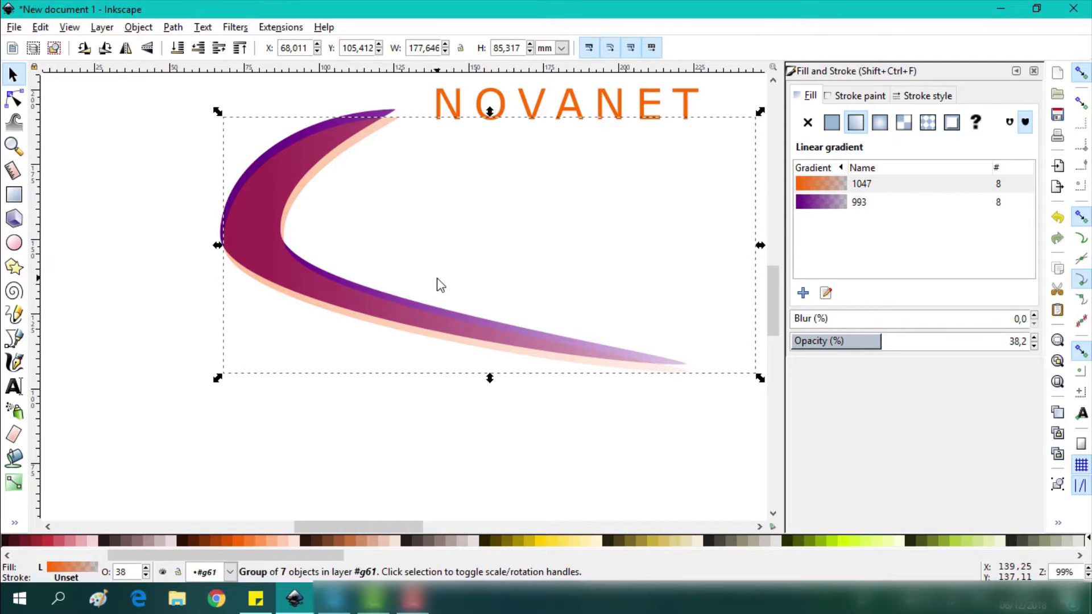
key("Up")
Step: Move the NOVANET text into the swoosh's curve and scale it up proportionally to about 125 mm wide
left_click(484, 107)
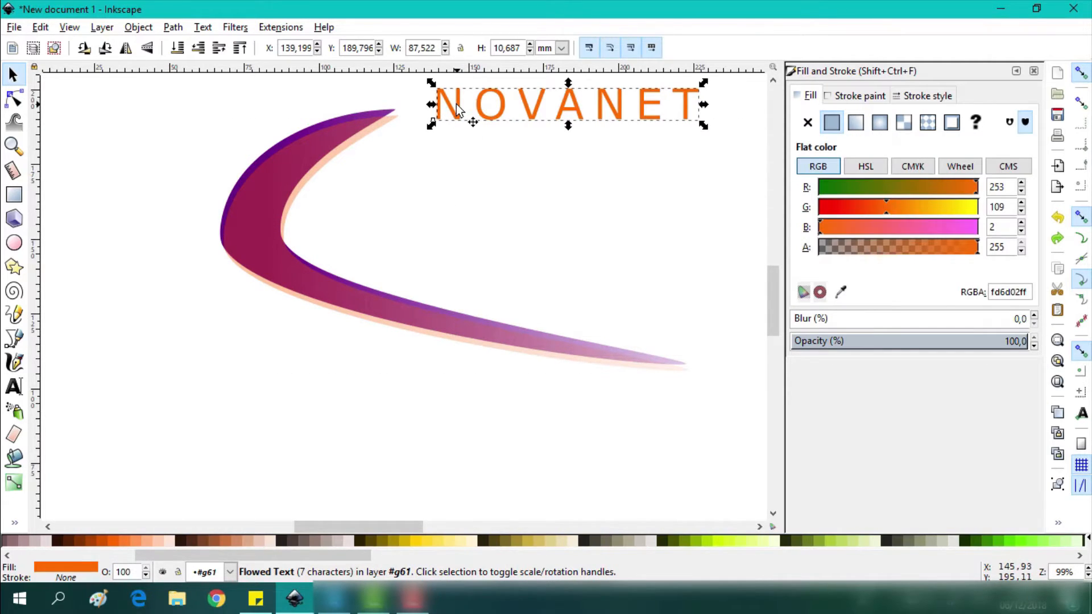
left_click_drag(457, 109, 354, 205)
left_click_drag(601, 180, 729, 136)
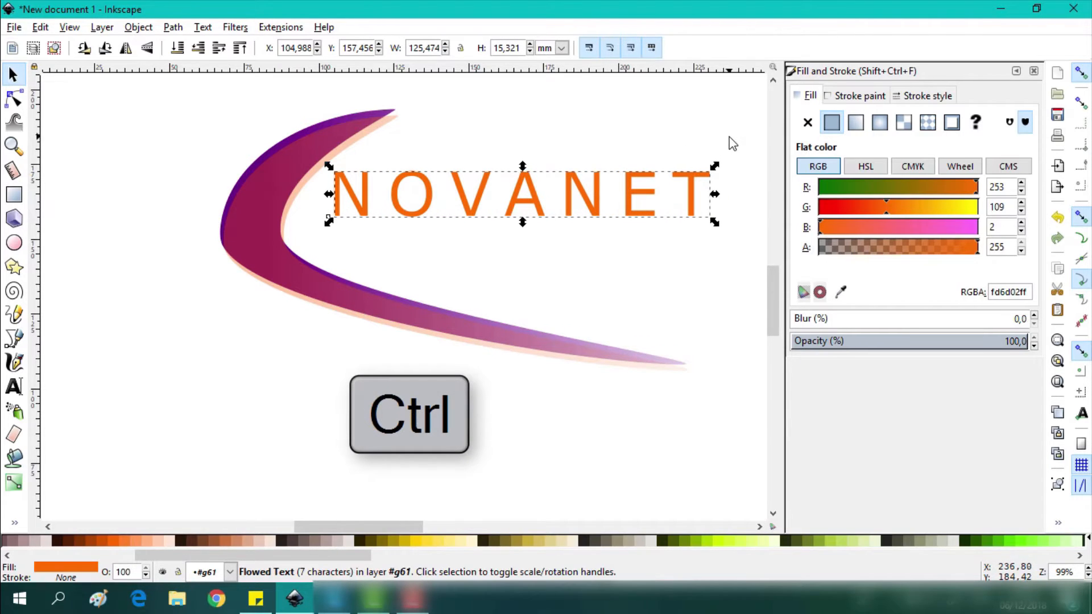
left_click(686, 194)
left_click(699, 175)
left_click_drag(714, 168, 638, 175)
key("ctrl+z")
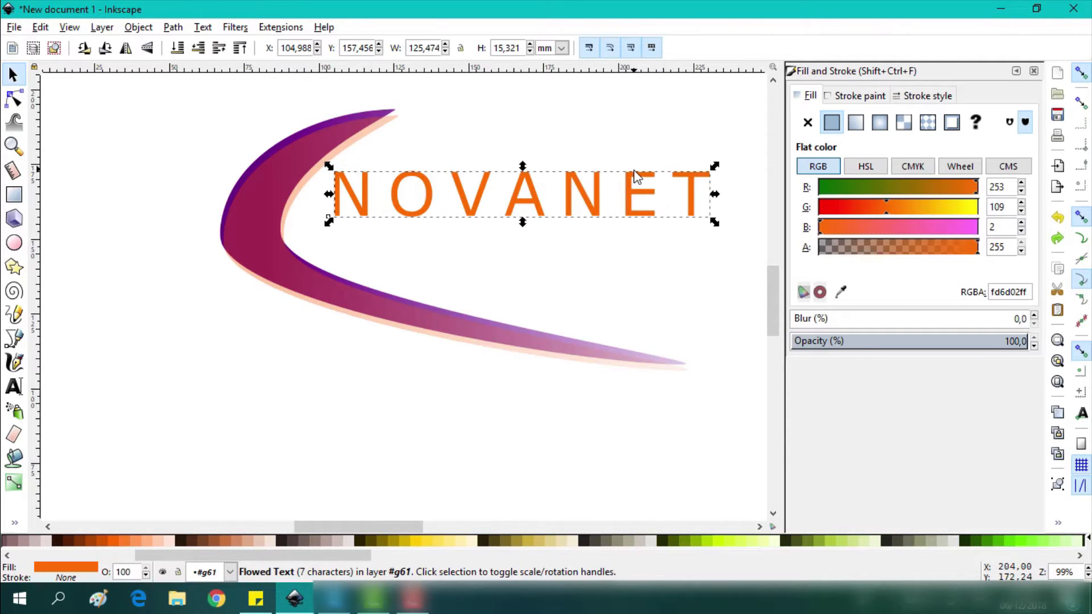
Step: Enlarge the NOVANET text proportionally to about 144 mm wide and fill it with the maroon sampled from the overlapping swooshes
left_click_drag(714, 169, 769, 144)
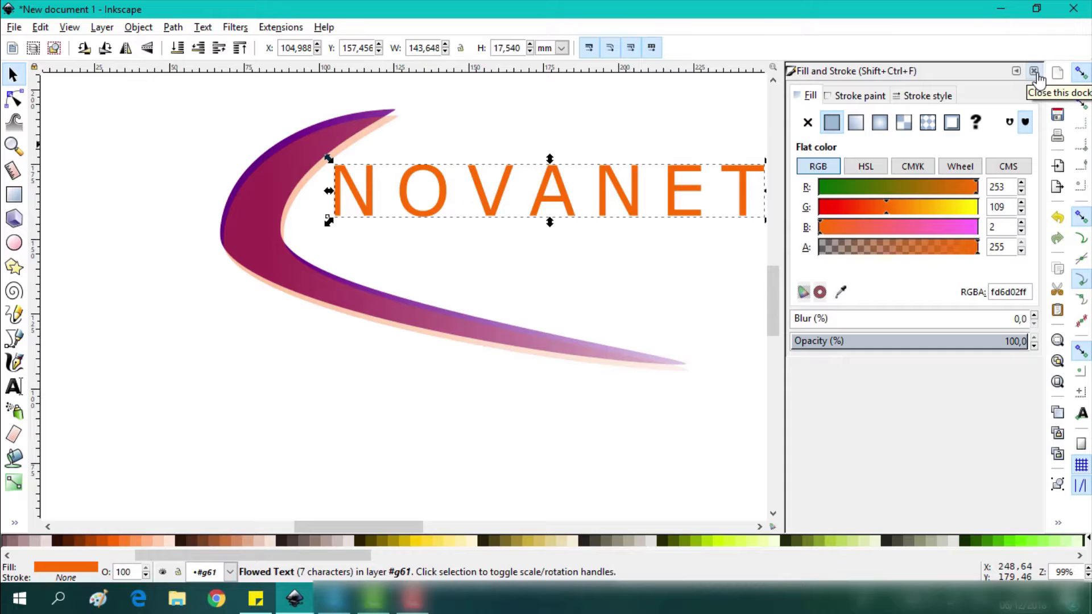
left_click(840, 291)
left_click(291, 153)
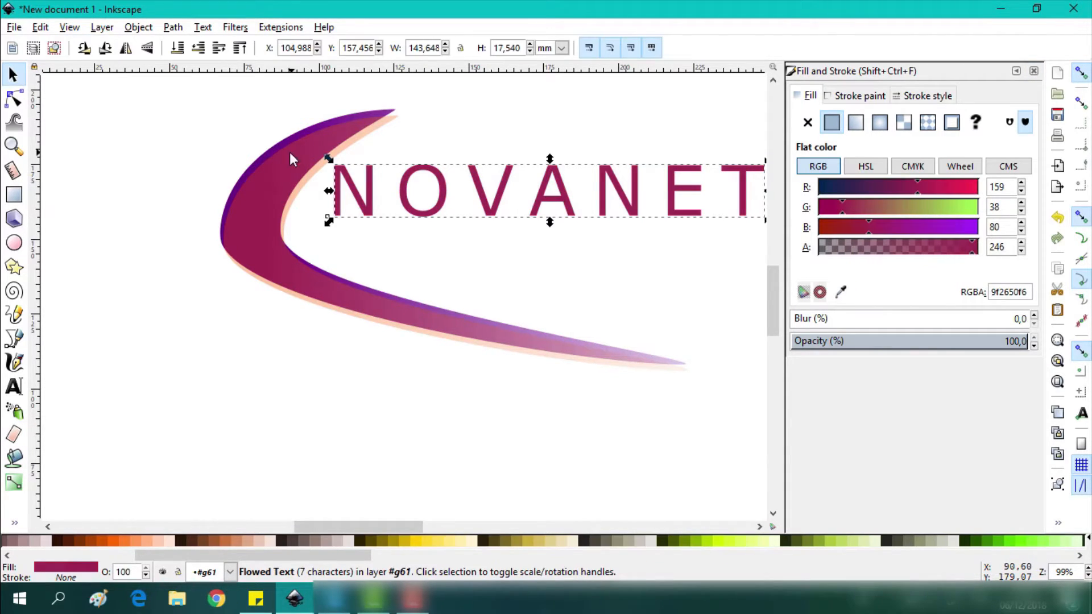
left_click(1033, 71)
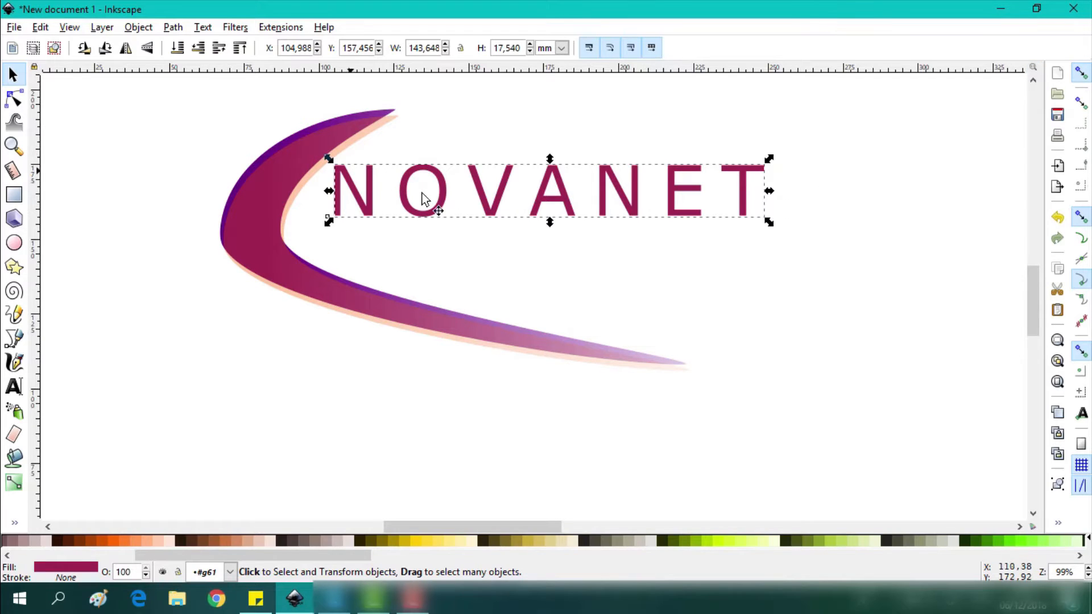
Step: Move the NOVANET text slightly closer to the swoosh and rotate the two swooshes slightly counterclockwise, the orange one more than the purple
mouse_move(447, 205)
left_mouse_down()
mouse_move(434, 223)
mouse_move(446, 262)
mouse_move(432, 237)
mouse_move(438, 214)
left_mouse_up()
left_click(295, 165)
left_click(296, 164)
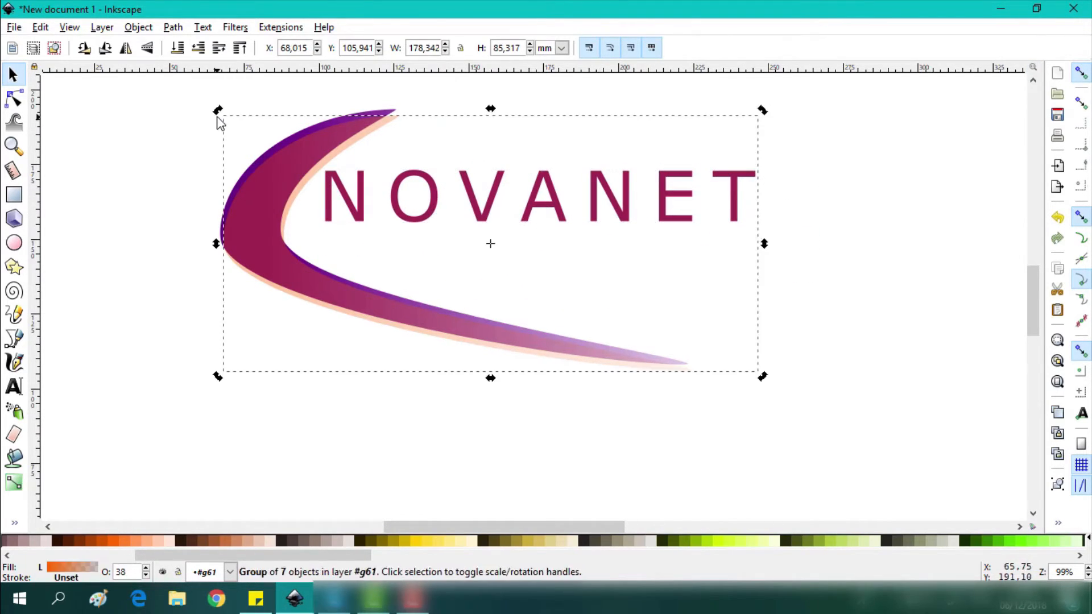
mouse_move(221, 115)
left_mouse_down()
mouse_move(231, 190)
mouse_move(255, 163)
mouse_move(211, 124)
left_mouse_up()
left_click(257, 162)
left_click(253, 137)
left_click(250, 149)
left_click(250, 149)
Step: Stretch the NOVANET text wider and taller, and change its font to Times New Roman
left_click(674, 216)
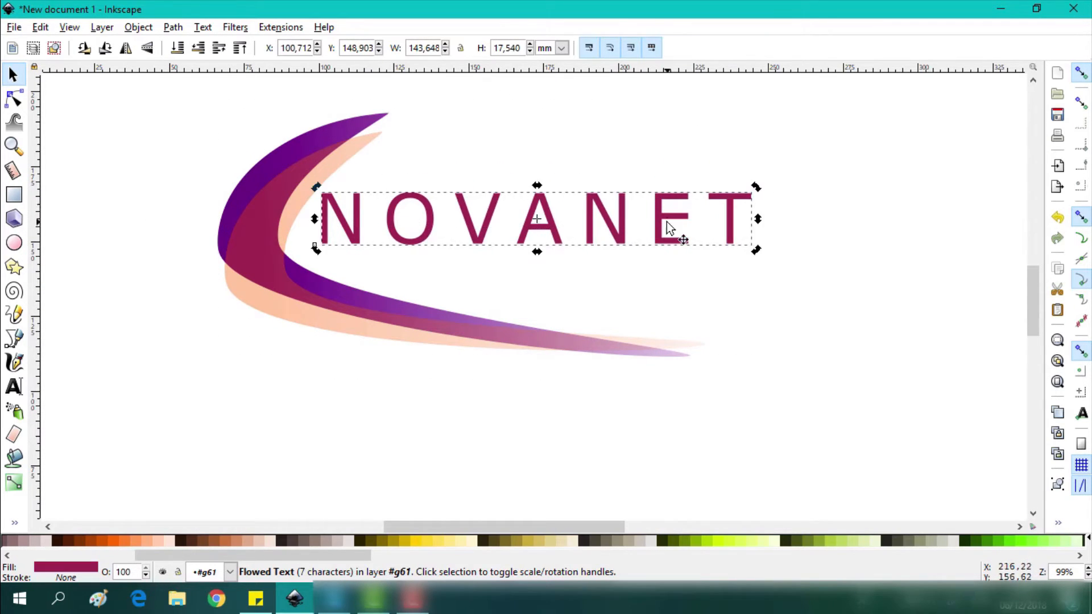
left_click_drag(760, 249, 824, 269)
left_click(15, 387)
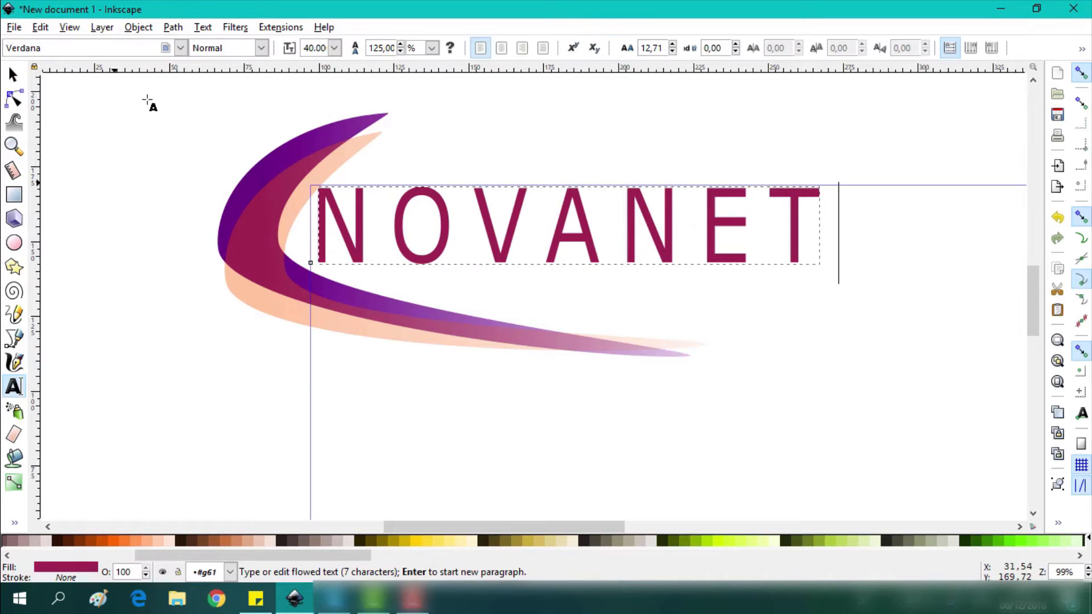
left_click(181, 49)
left_click(29, 261)
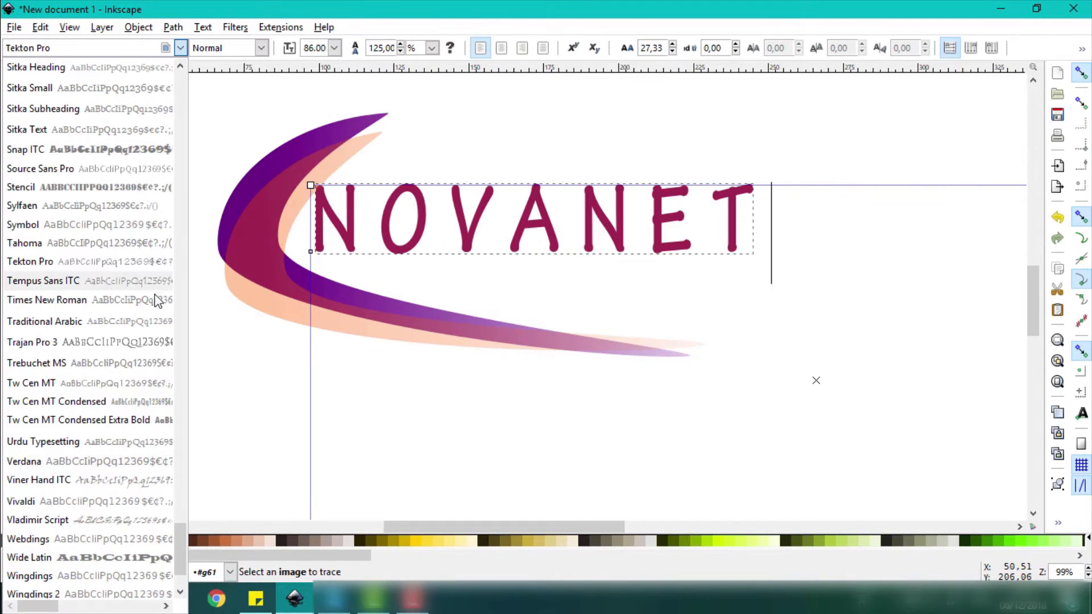
left_click(145, 302)
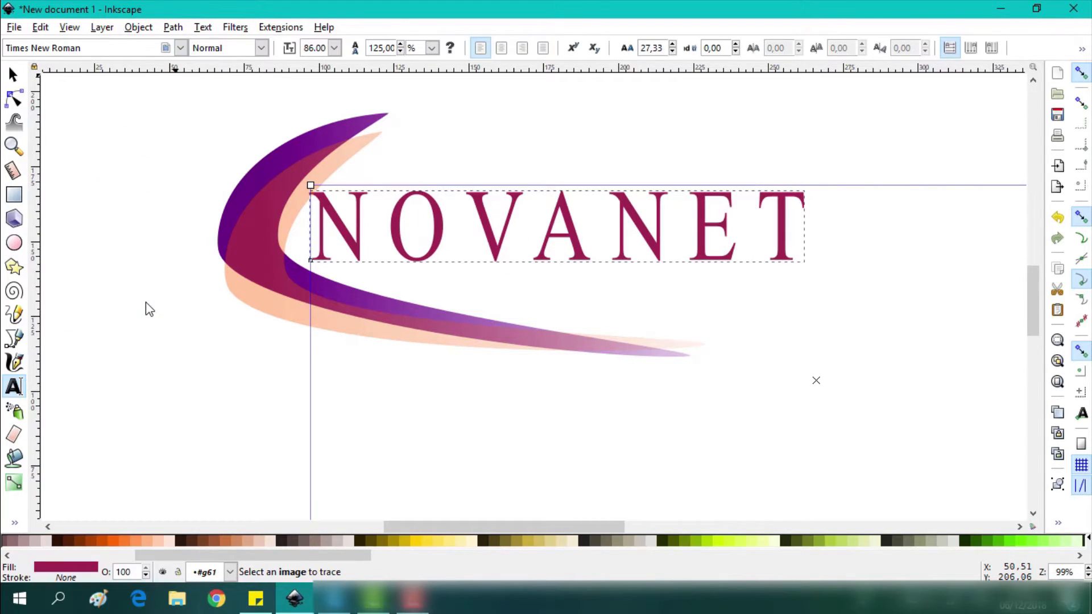
left_click(147, 156)
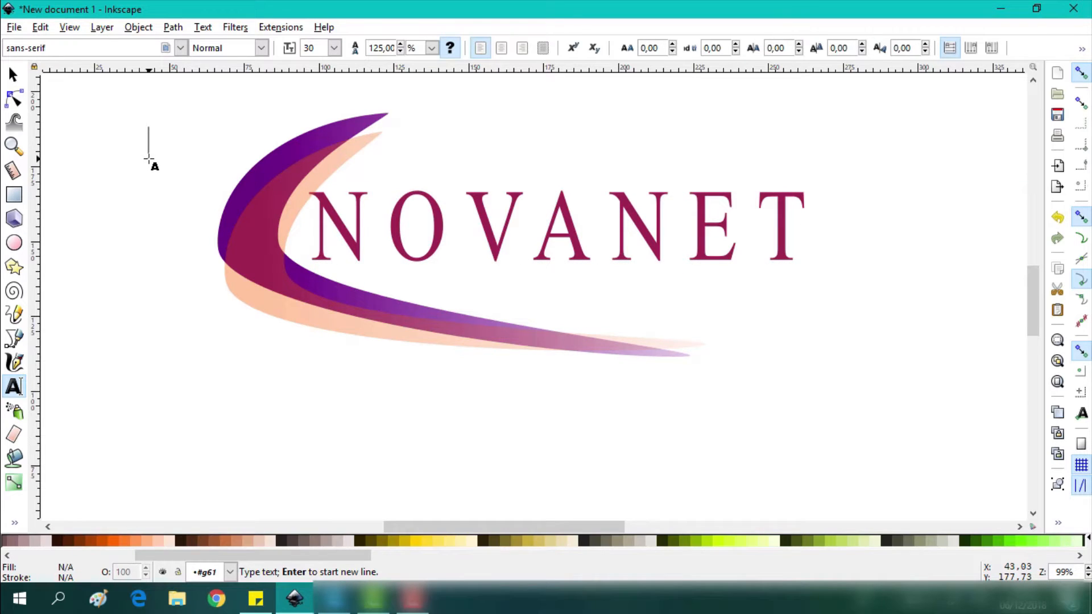
Step: Resize the page to fit the whole logo drawing in the document properties, keeping zero margins
scroll(461, 291, "down", 3, "ctrl")
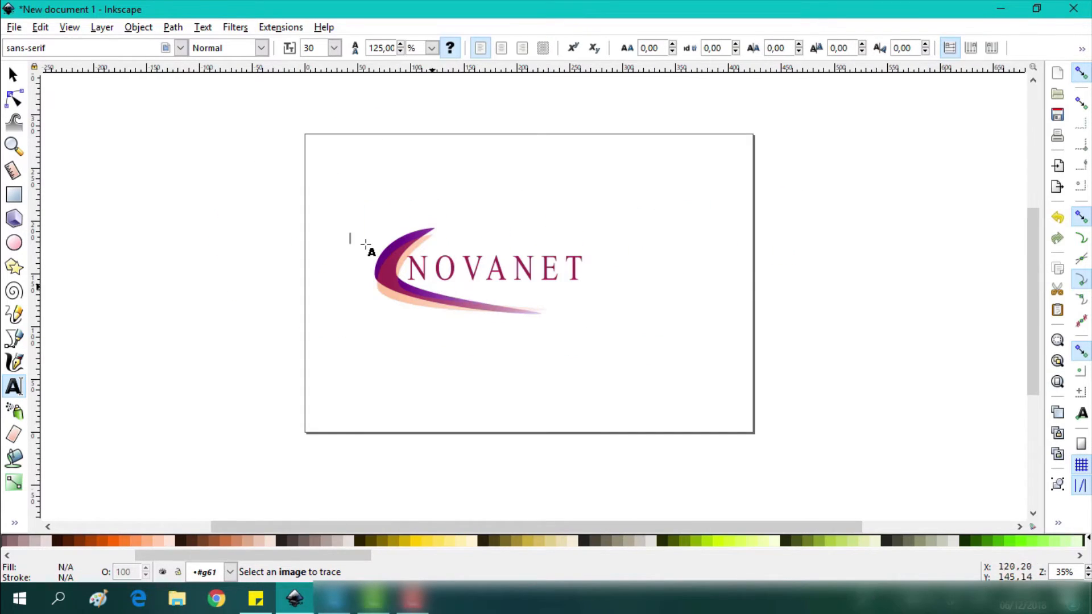
left_click(12, 74)
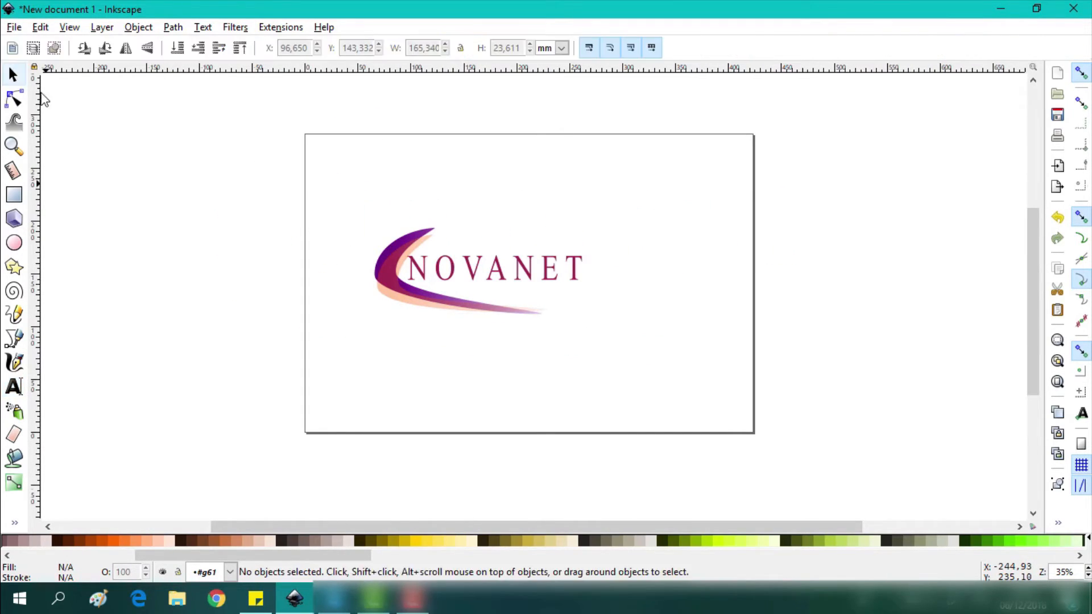
left_click(405, 249)
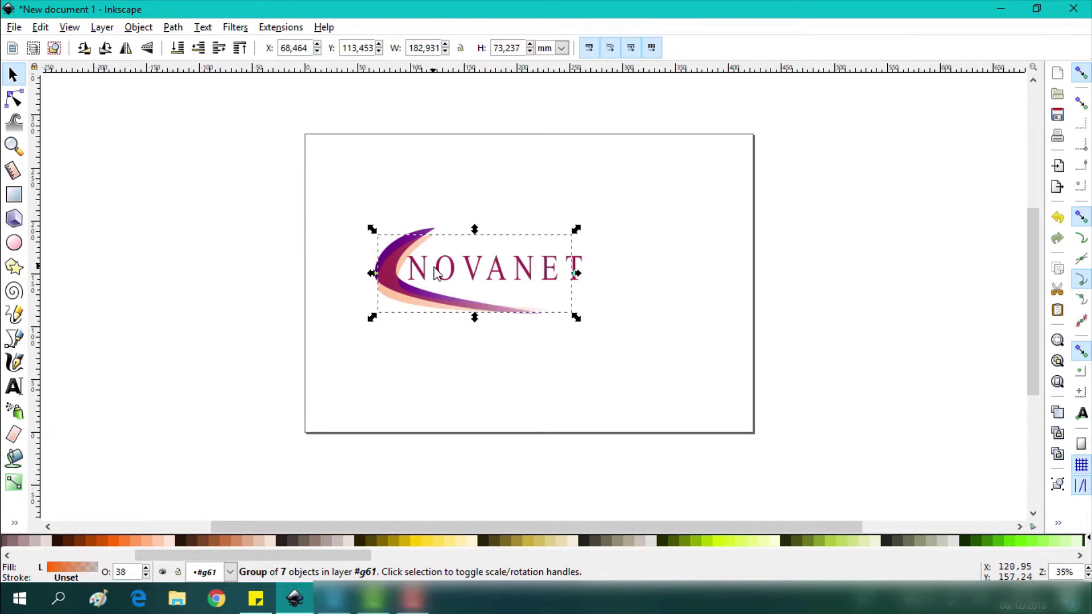
key("ctrl+shift+d")
left_click(349, 248)
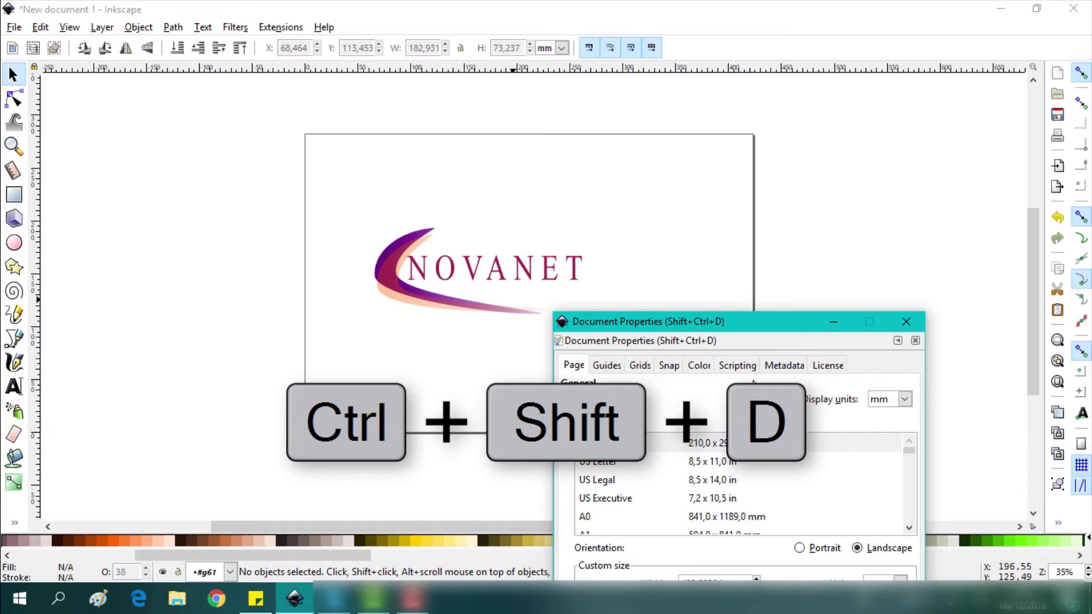
left_click_drag(786, 319, 776, 166)
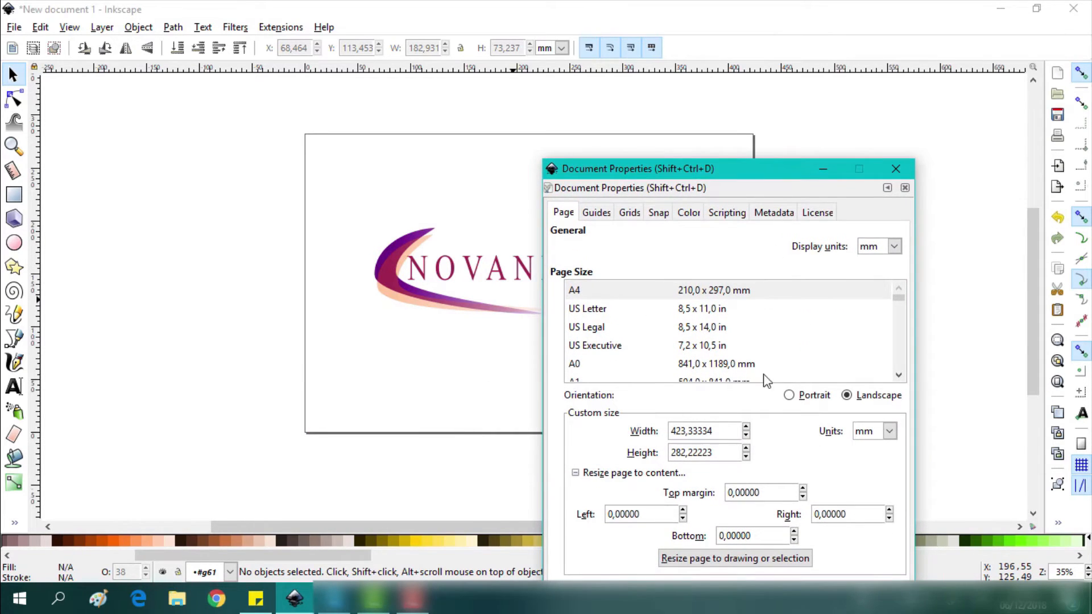
left_click(738, 560)
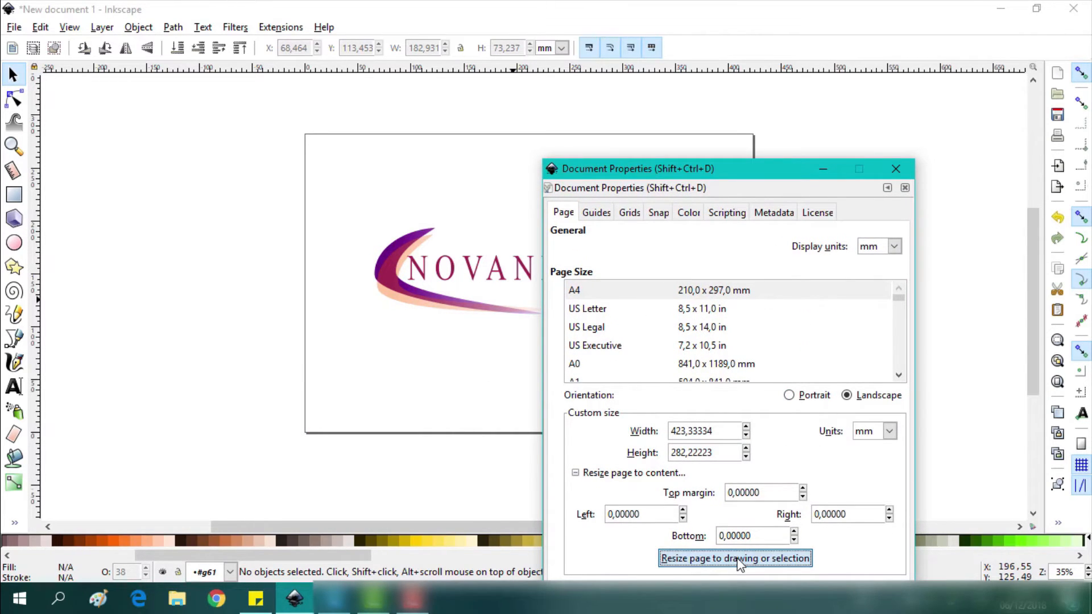
left_click_drag(740, 174, 735, 84)
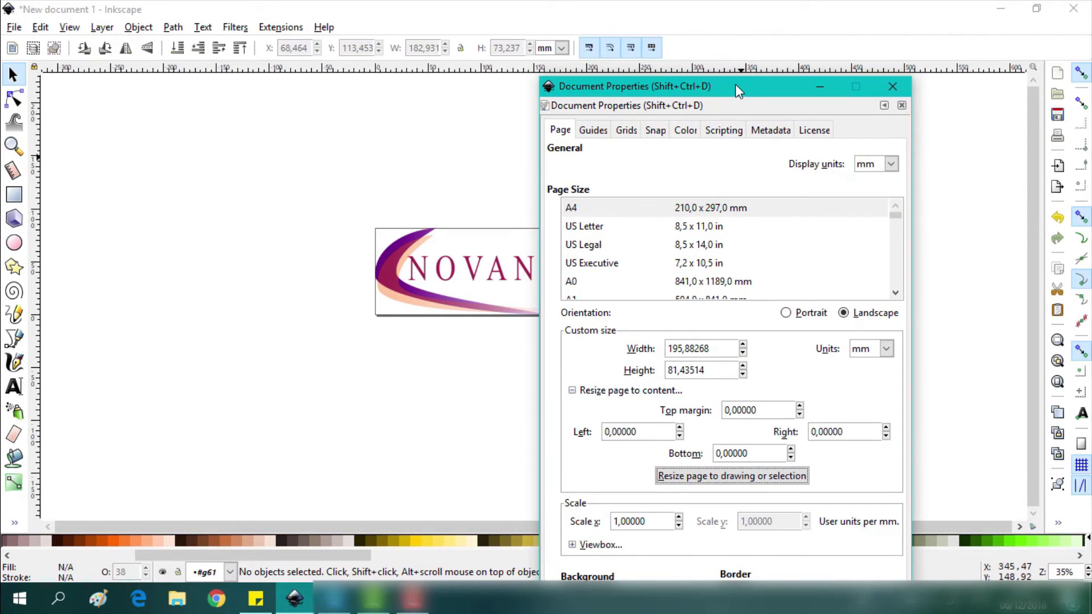
left_click(892, 86)
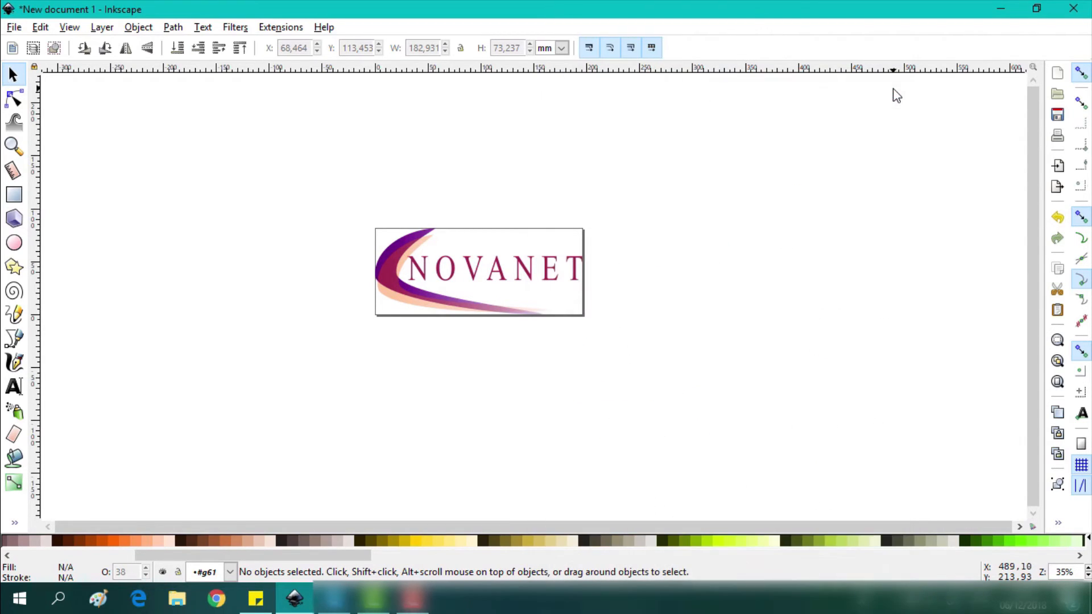
Step: Open the PNG export settings and set the output file to Logo 1.png in the Bureau (Desktop) folder
left_click(13, 27)
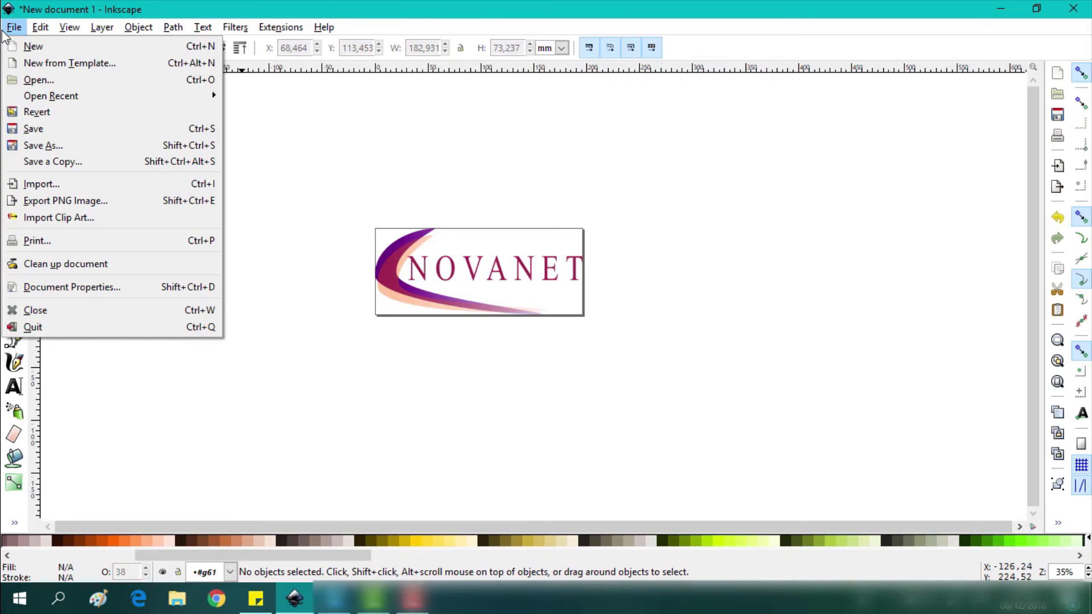
left_click(48, 196)
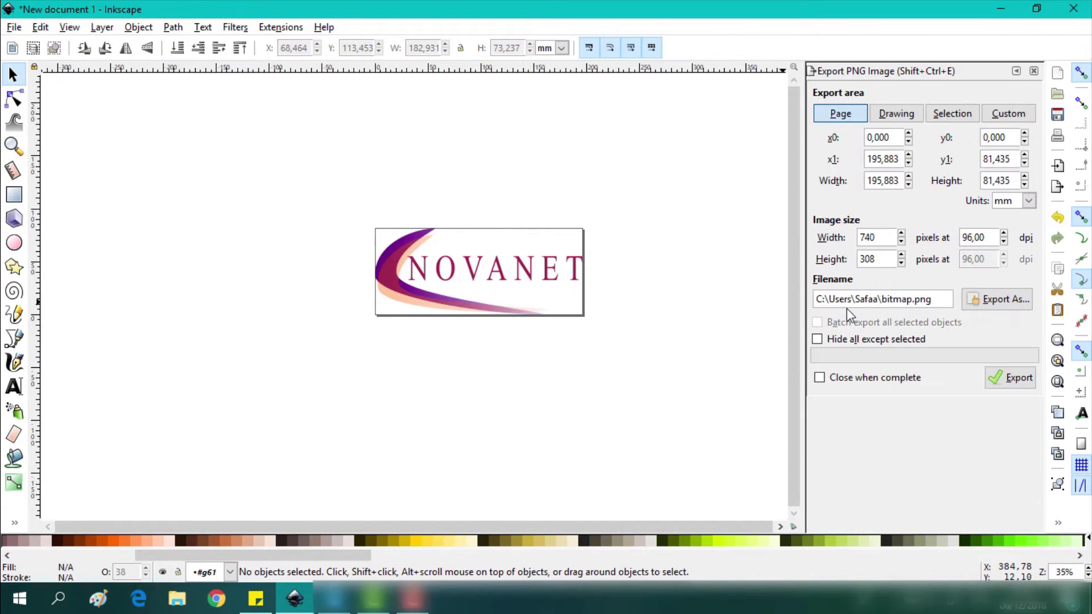
left_click(988, 307)
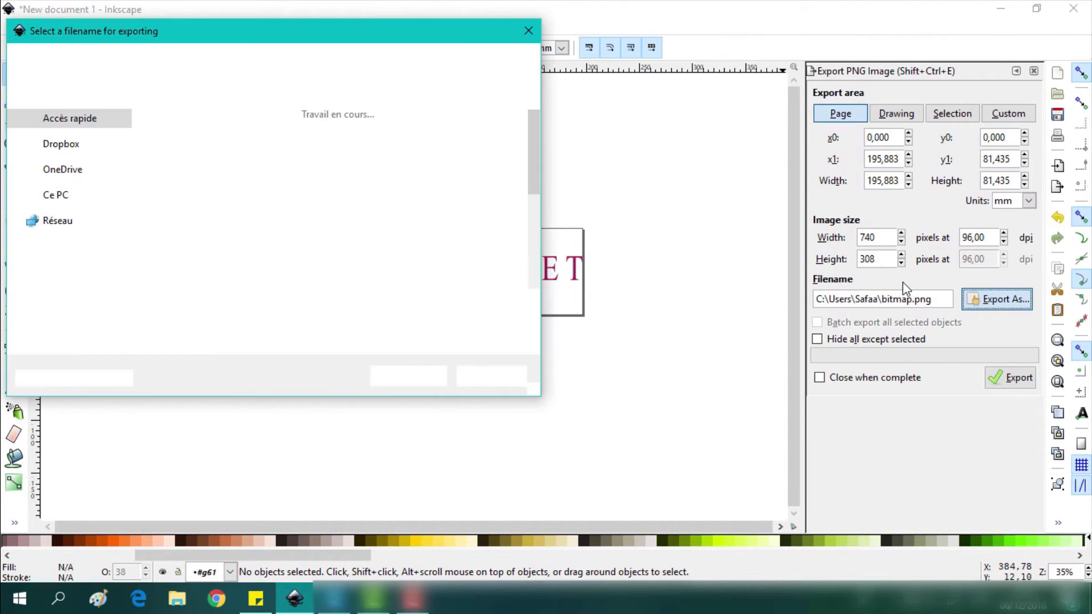
left_click(77, 138)
double_click(152, 320)
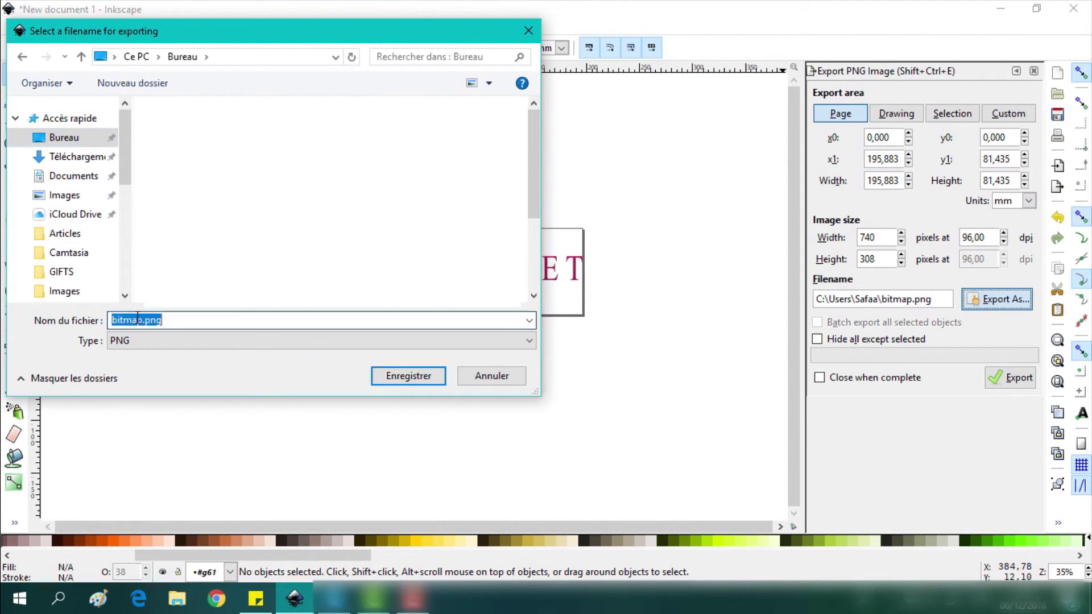
left_click(143, 319)
left_click_drag(144, 319, 90, 320)
type("Logo 1")
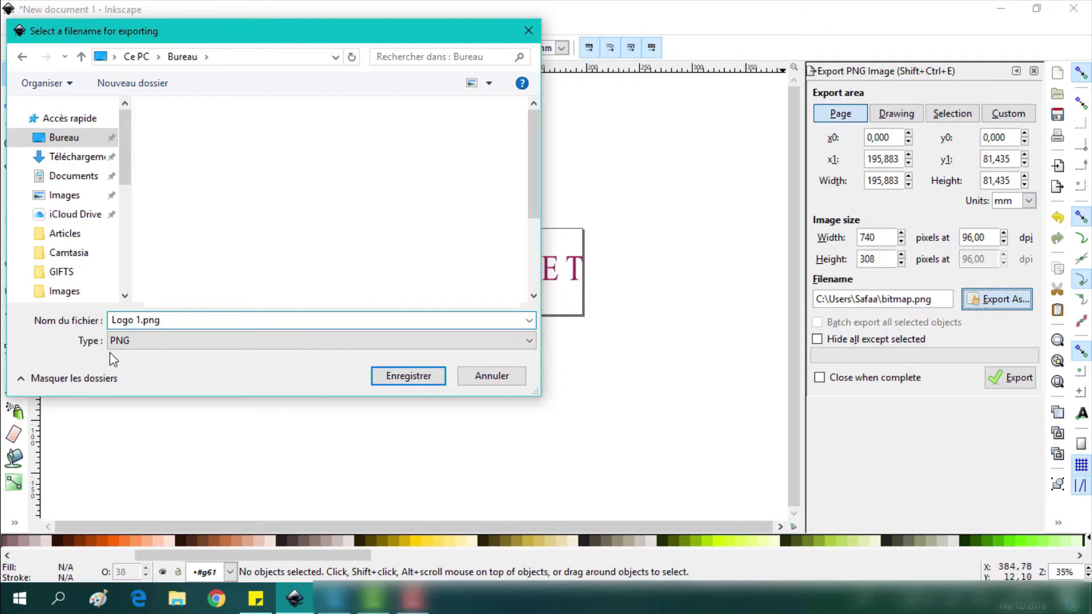
left_click(431, 377)
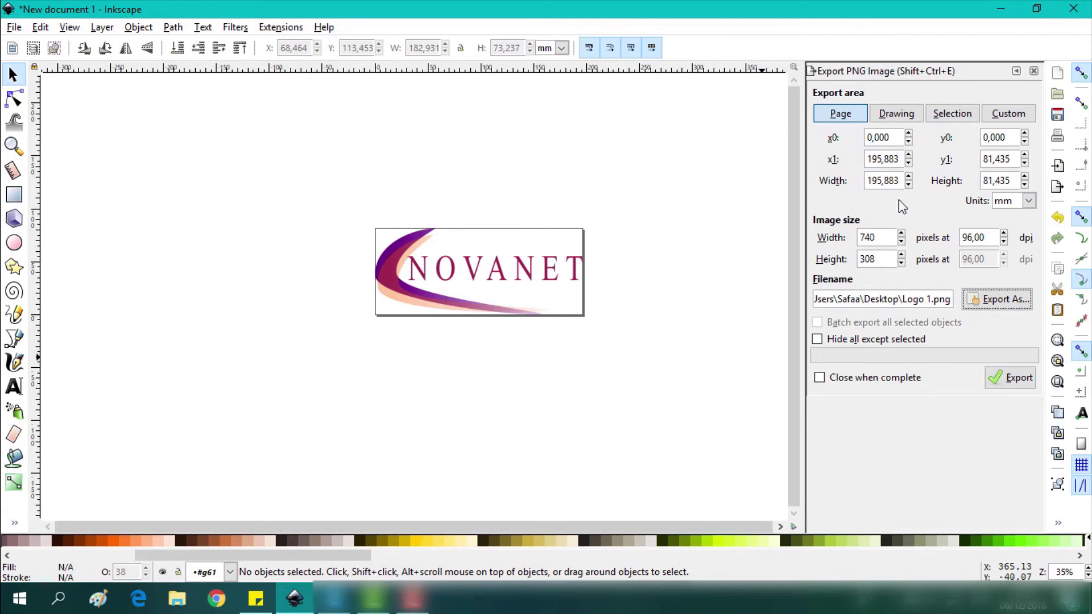
Step: Export the PNG with the export area set to Drawing, and open the exported Logo 1.png from the desktop folder
left_click(952, 114)
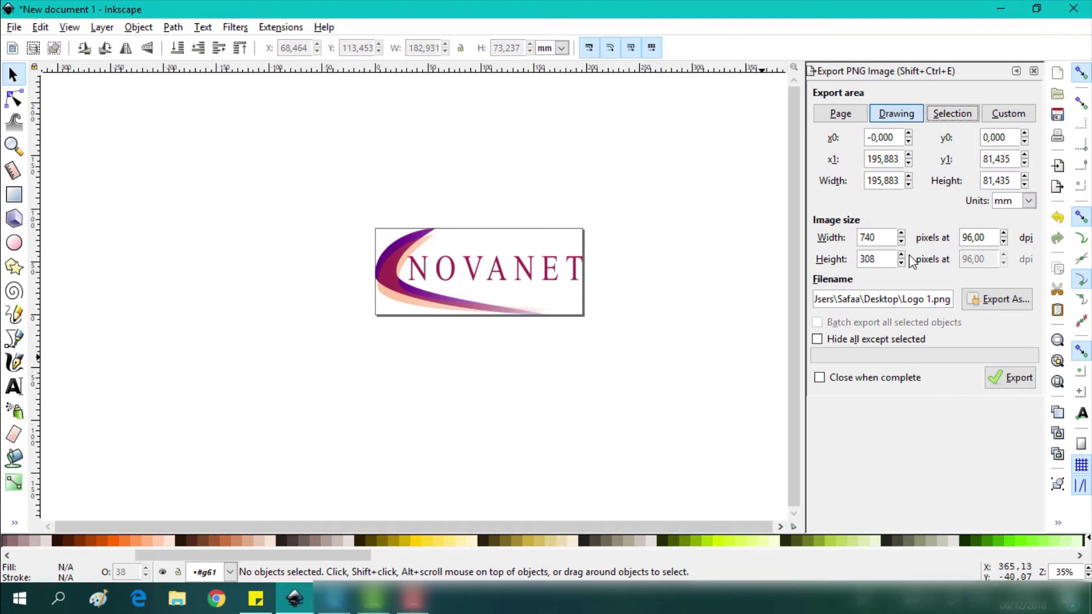
left_click(903, 115)
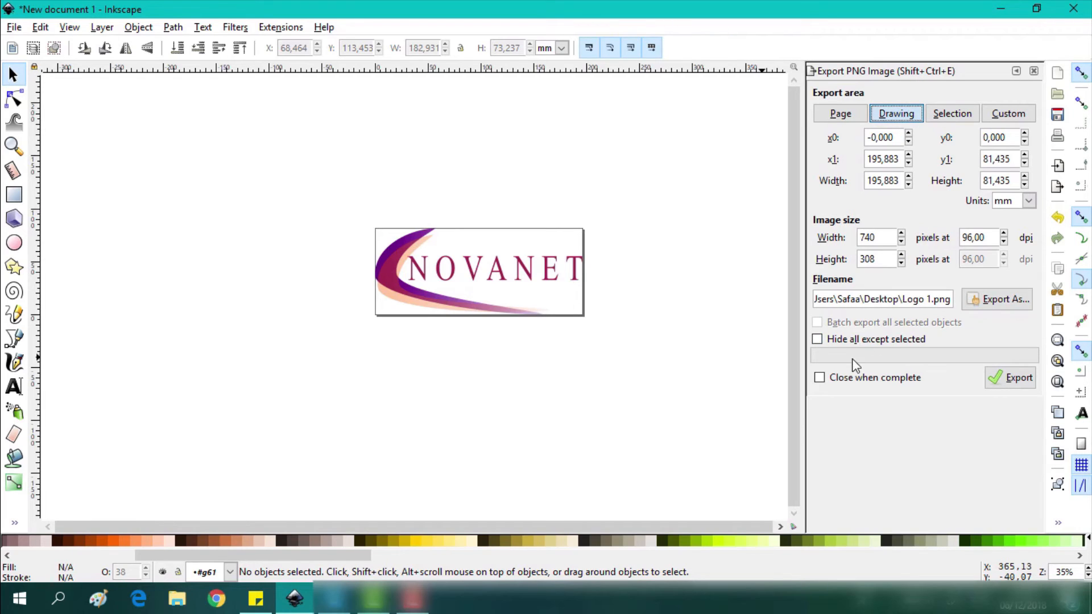
left_click(1011, 380)
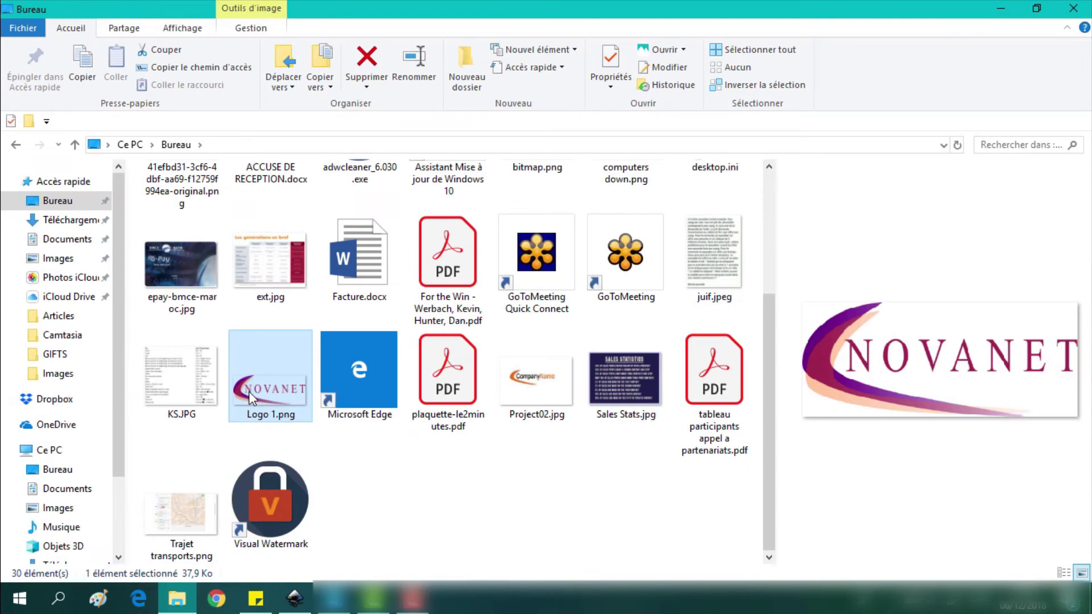
double_click(253, 398)
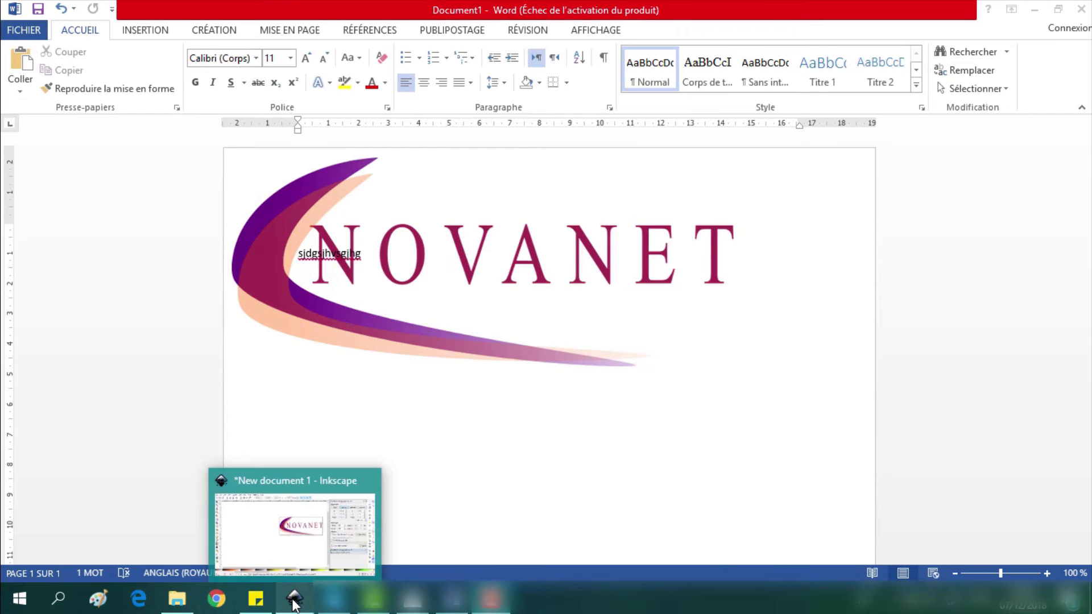
Step: Switch back to Inkscape, save the document to the desktop as drawing.svg in Inkscape SVG format, and close it
left_click(294, 600)
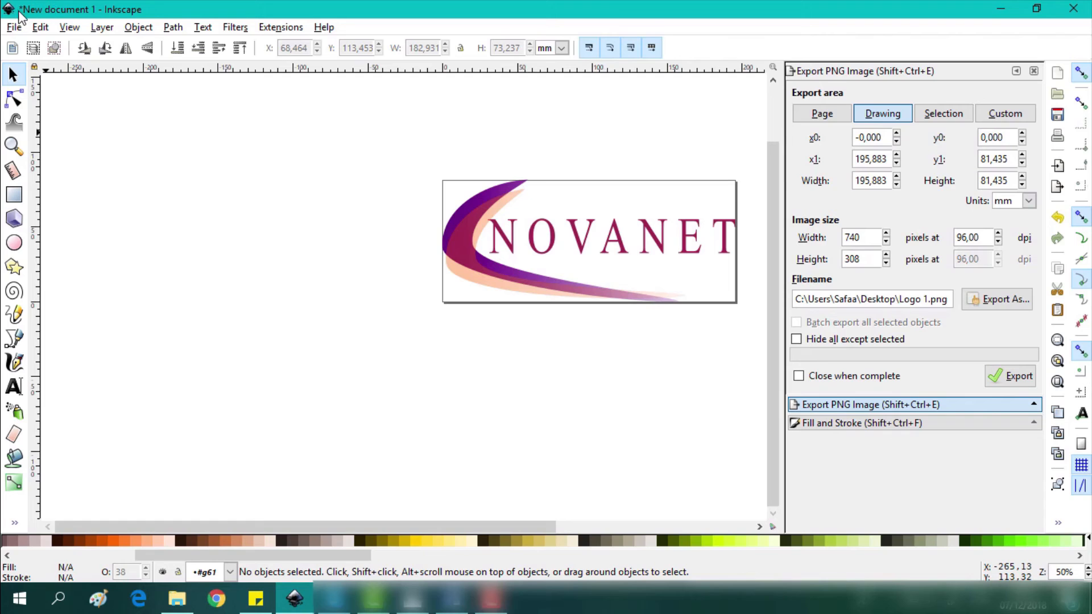
left_click(13, 27)
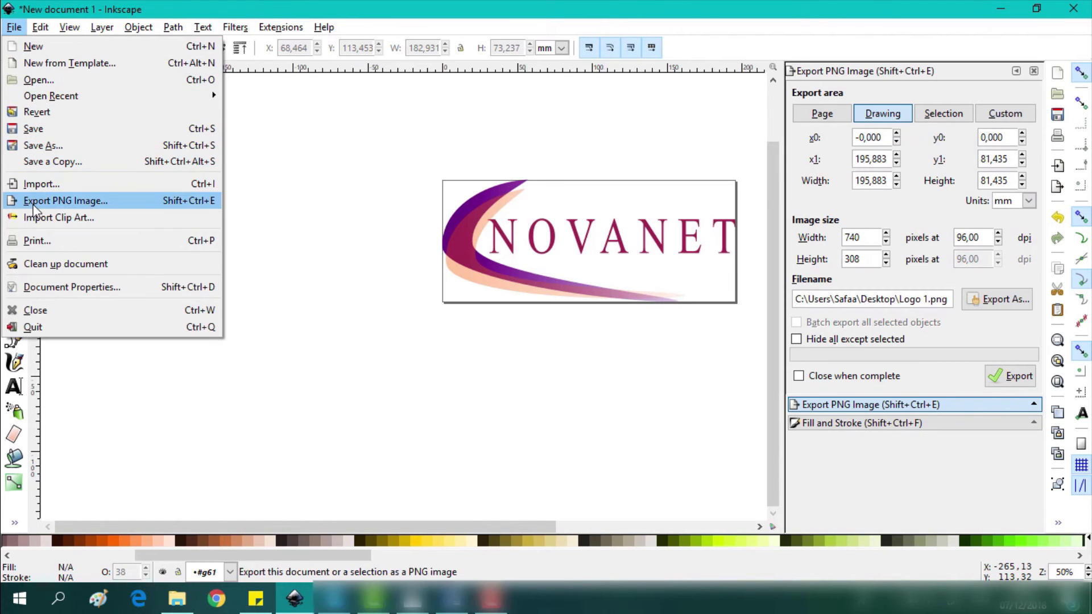
key("ctrl+shift+s")
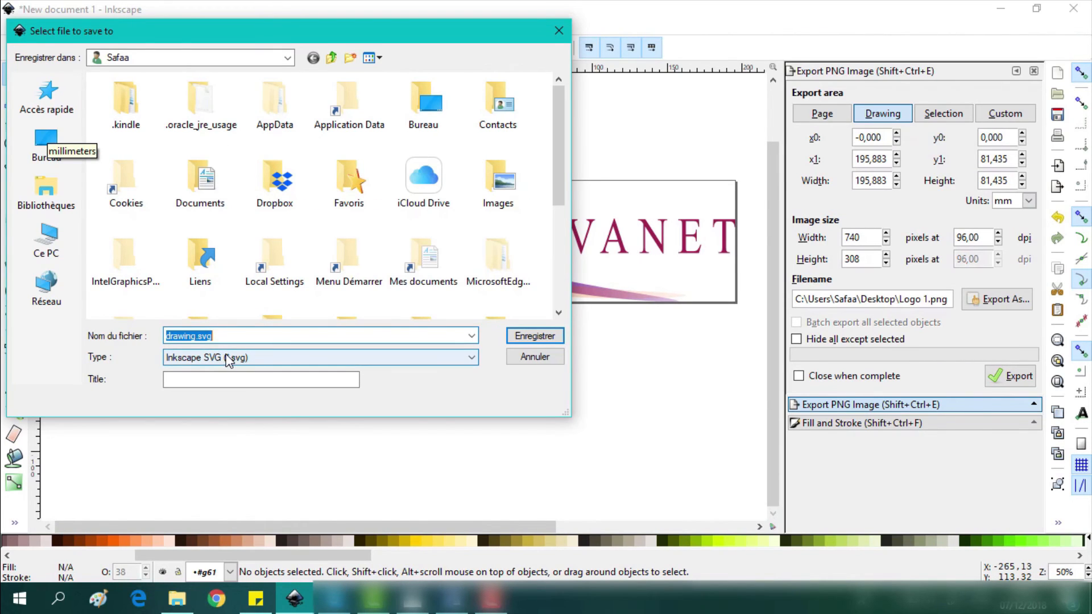
left_click(46, 143)
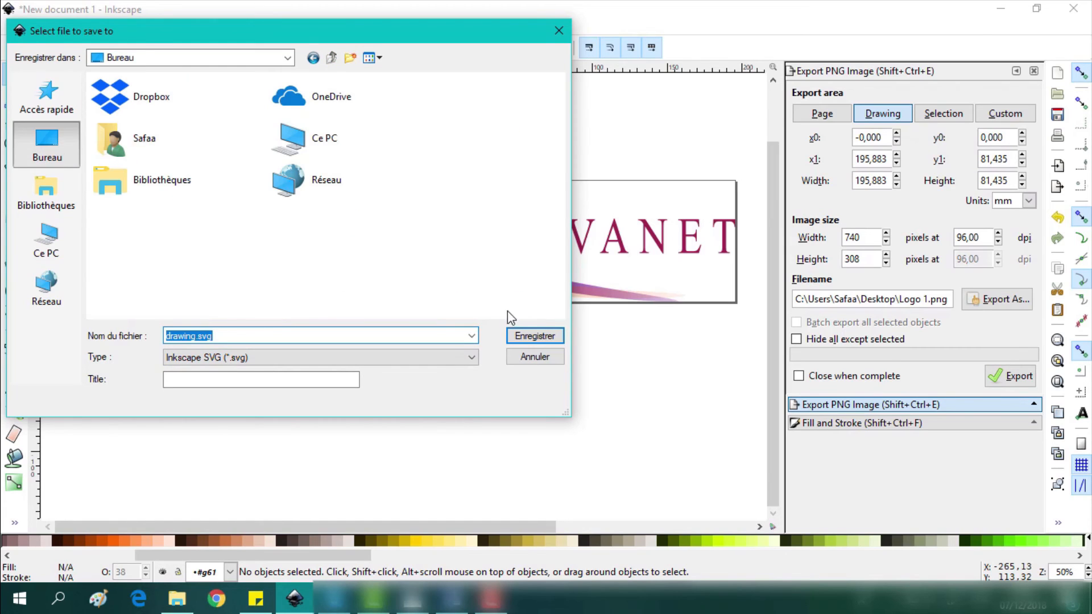
left_click(531, 337)
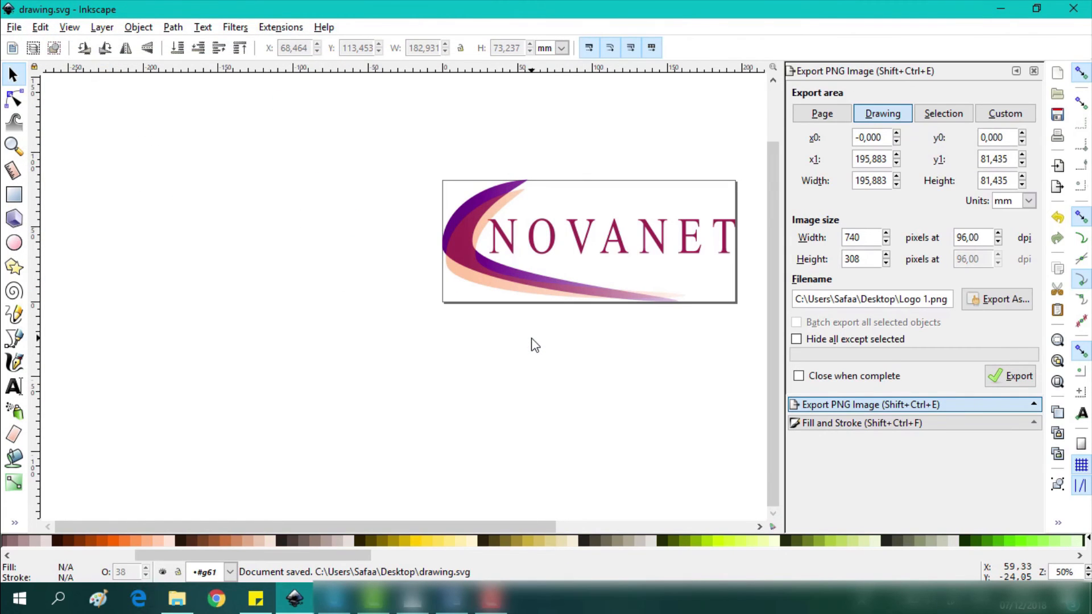
left_click(1082, 8)
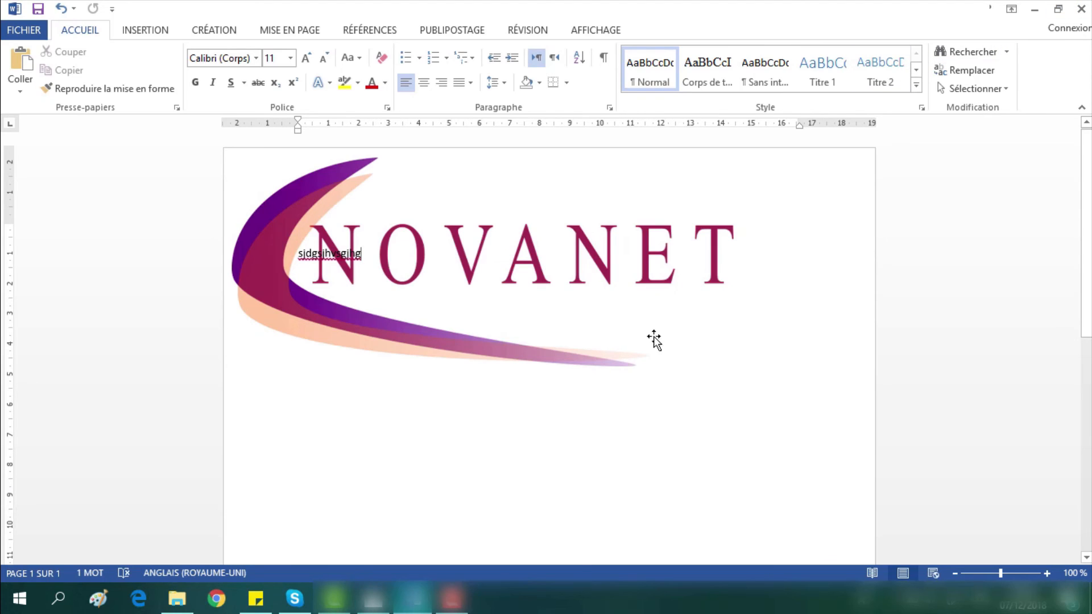
left_click(452, 598)
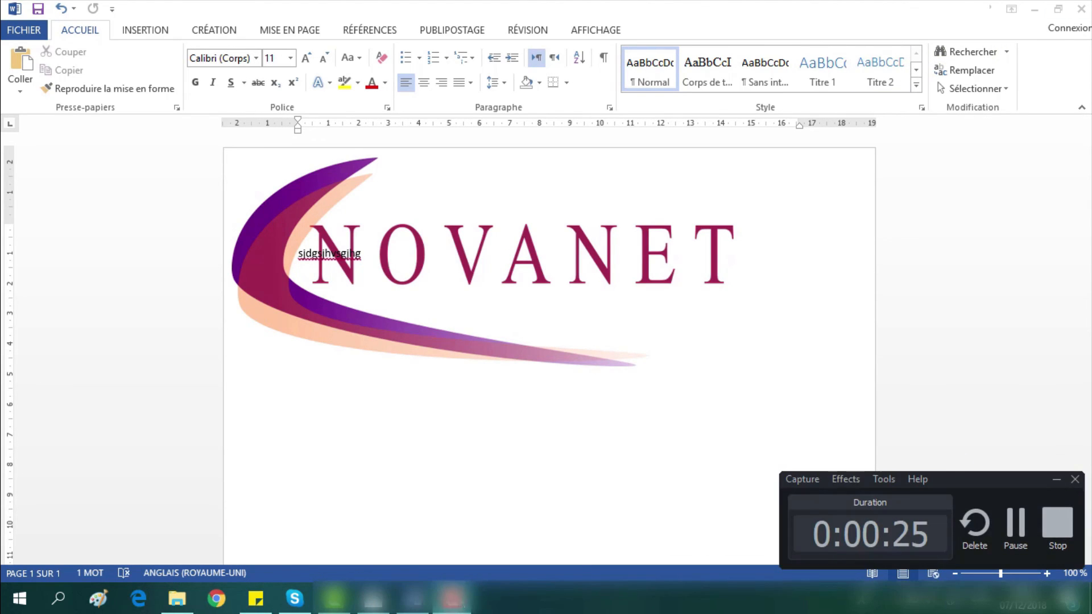